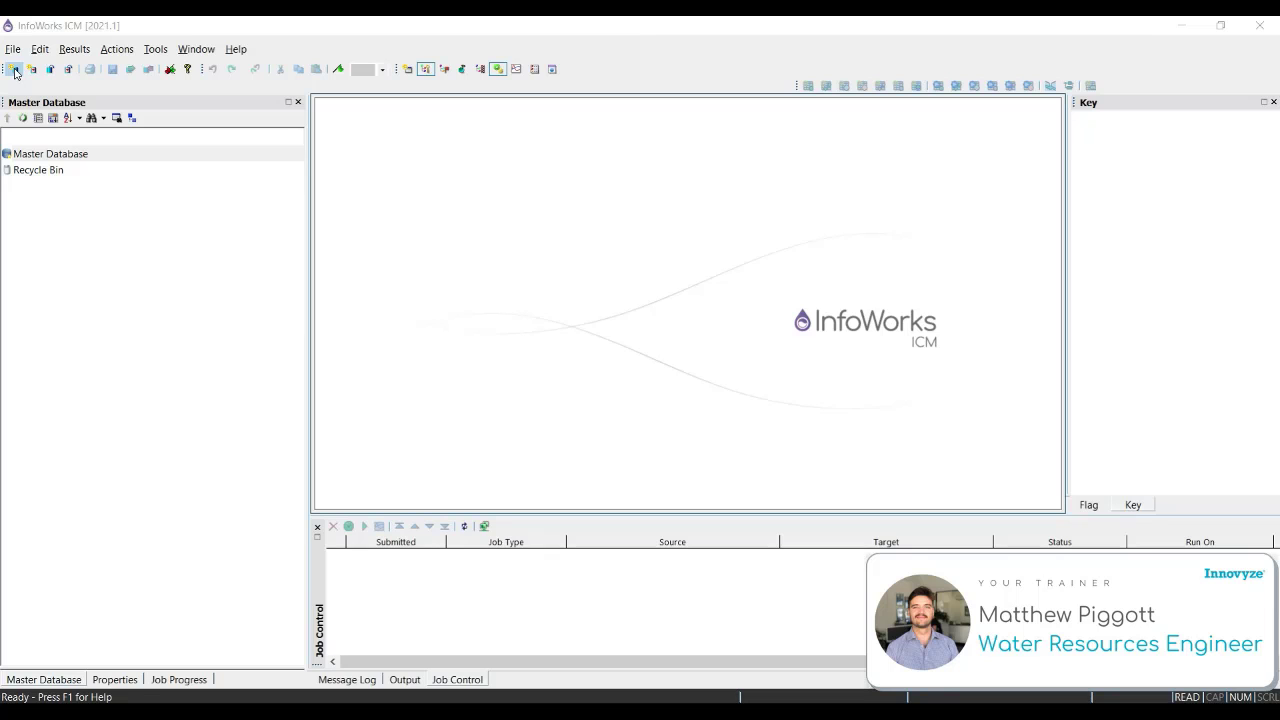
Open RAFTSinICM.icmm as the standalone master database
left_click(15, 72)
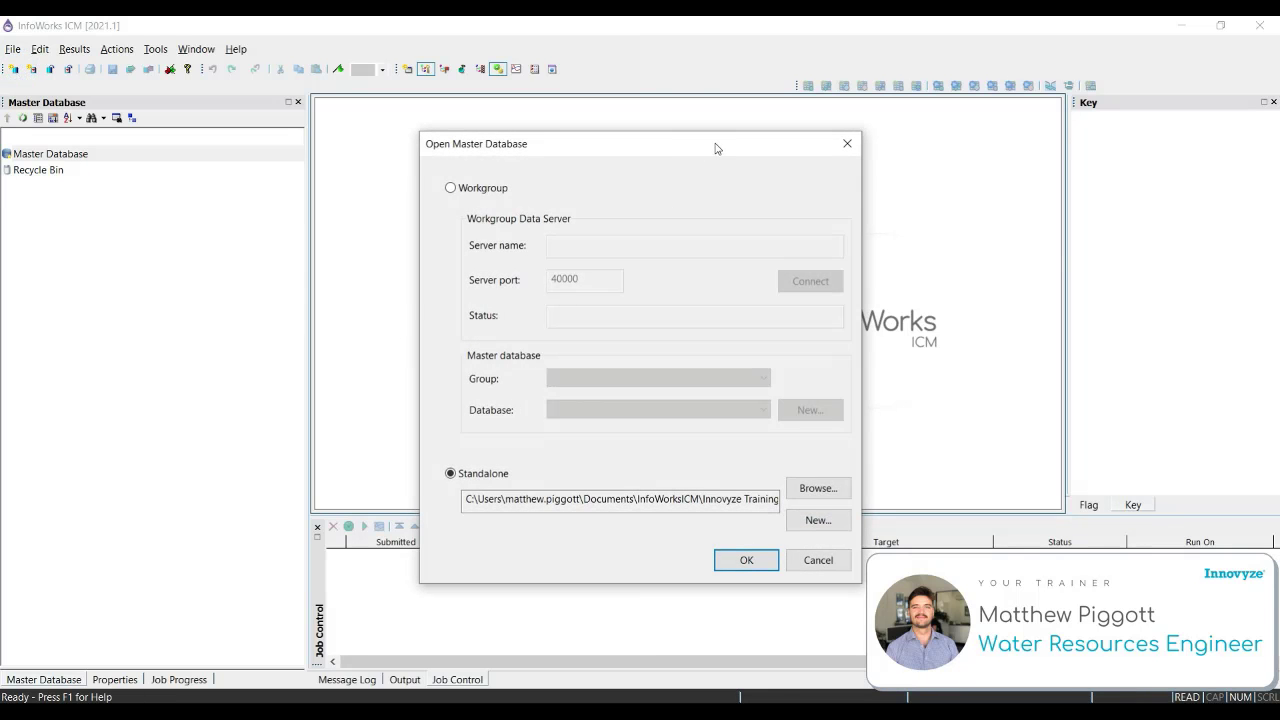
left_click_drag(716, 148, 682, 139)
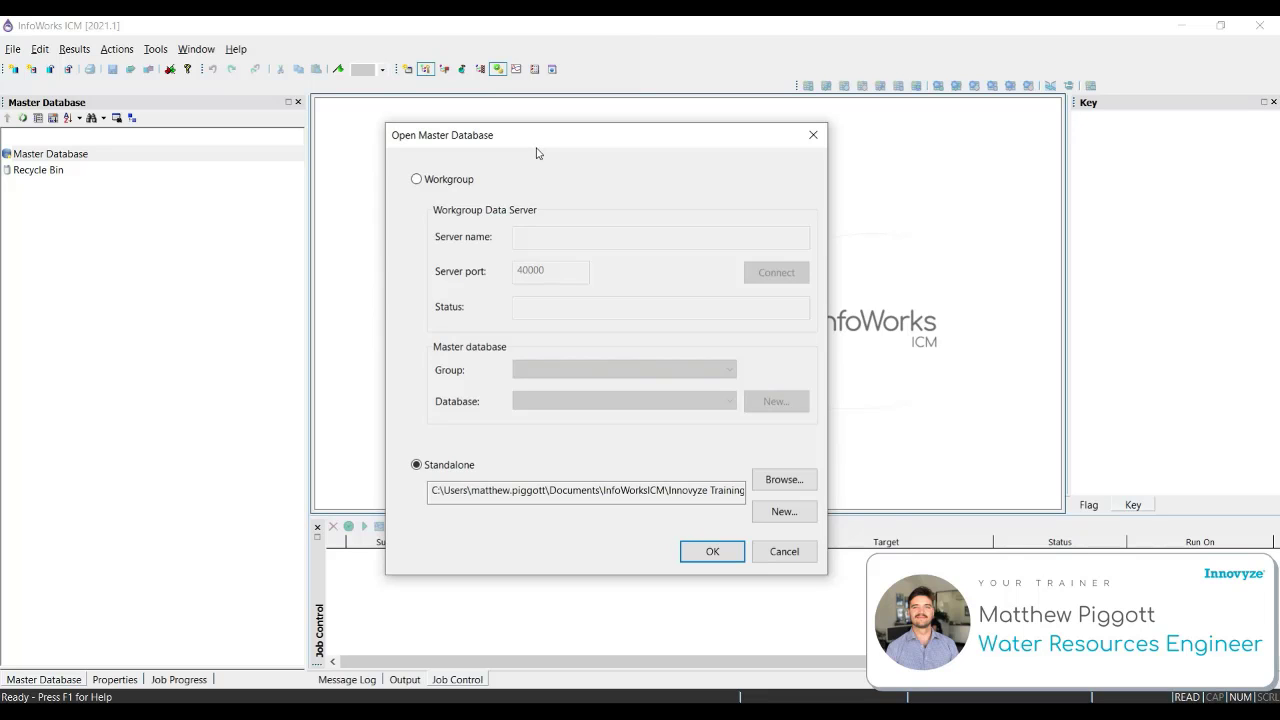
left_click(802, 514)
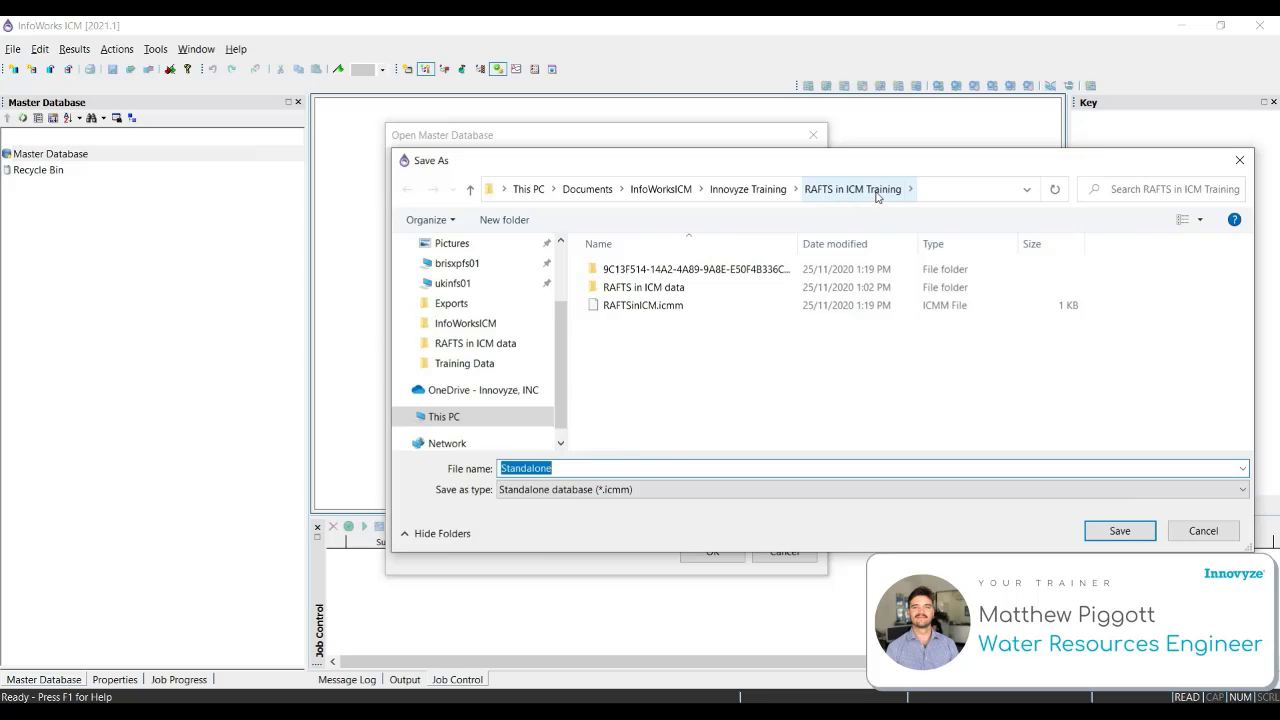
left_click(636, 306)
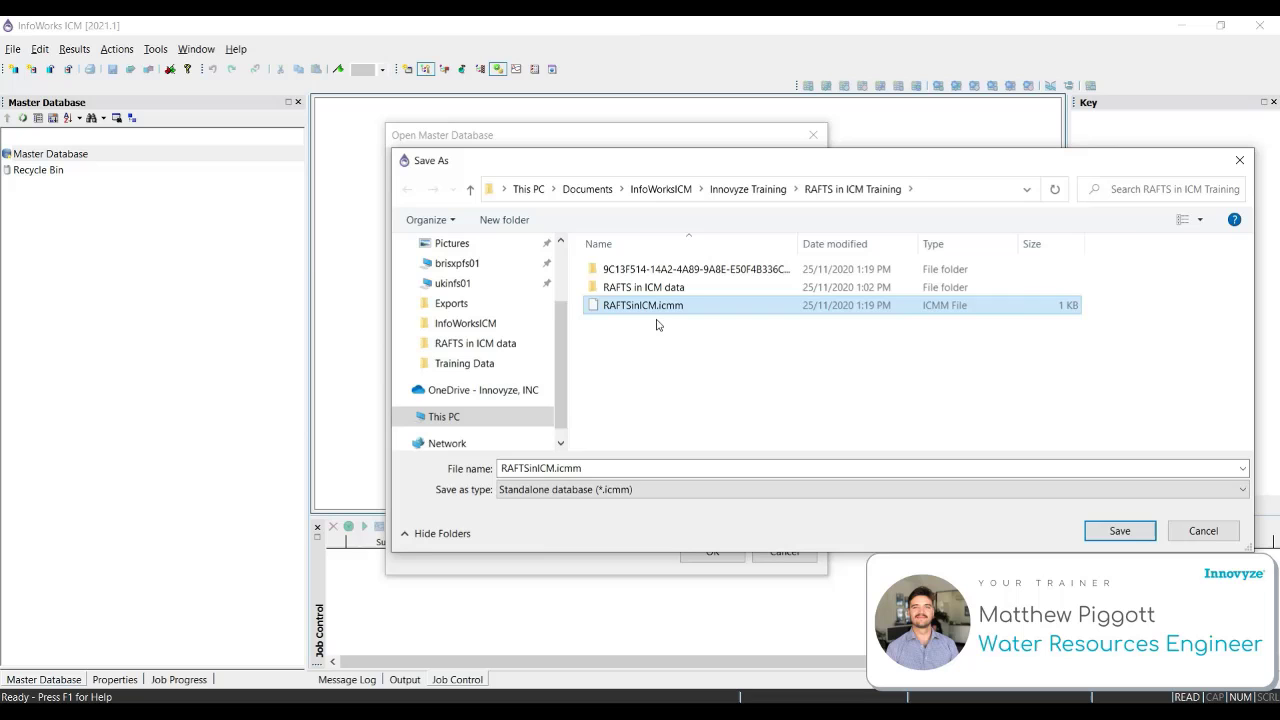
left_click(1206, 533)
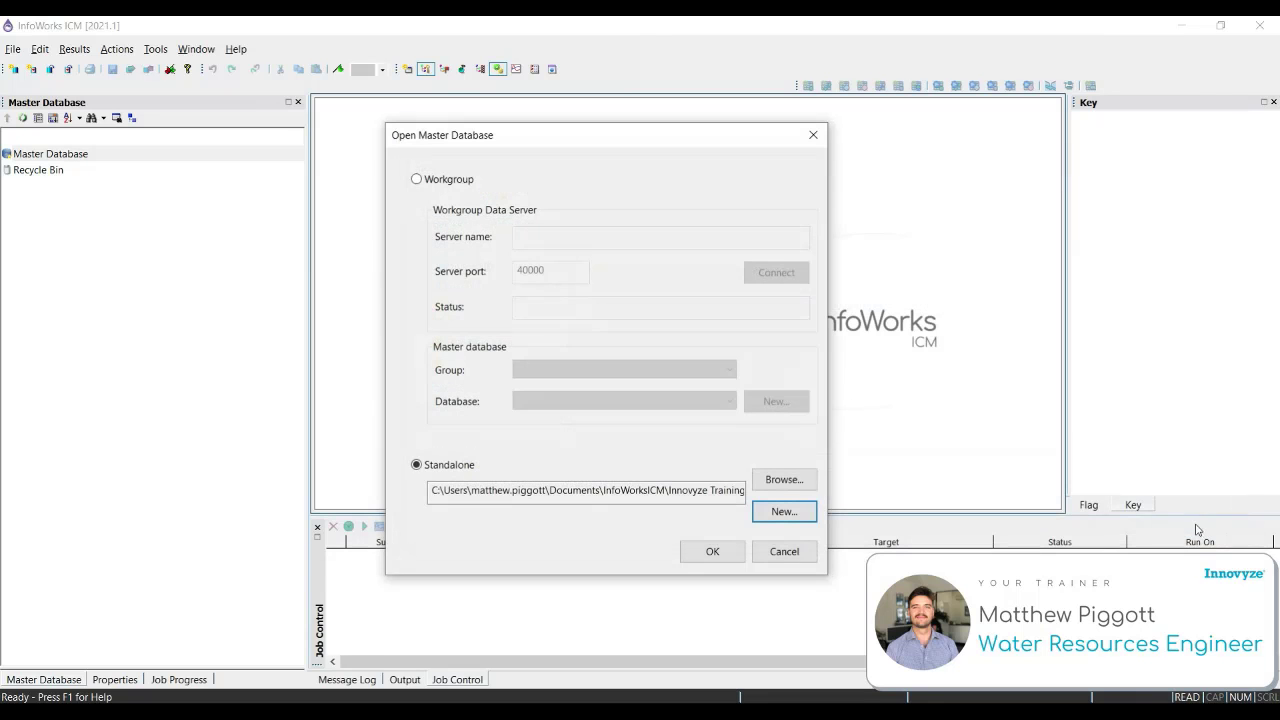
left_click(712, 551)
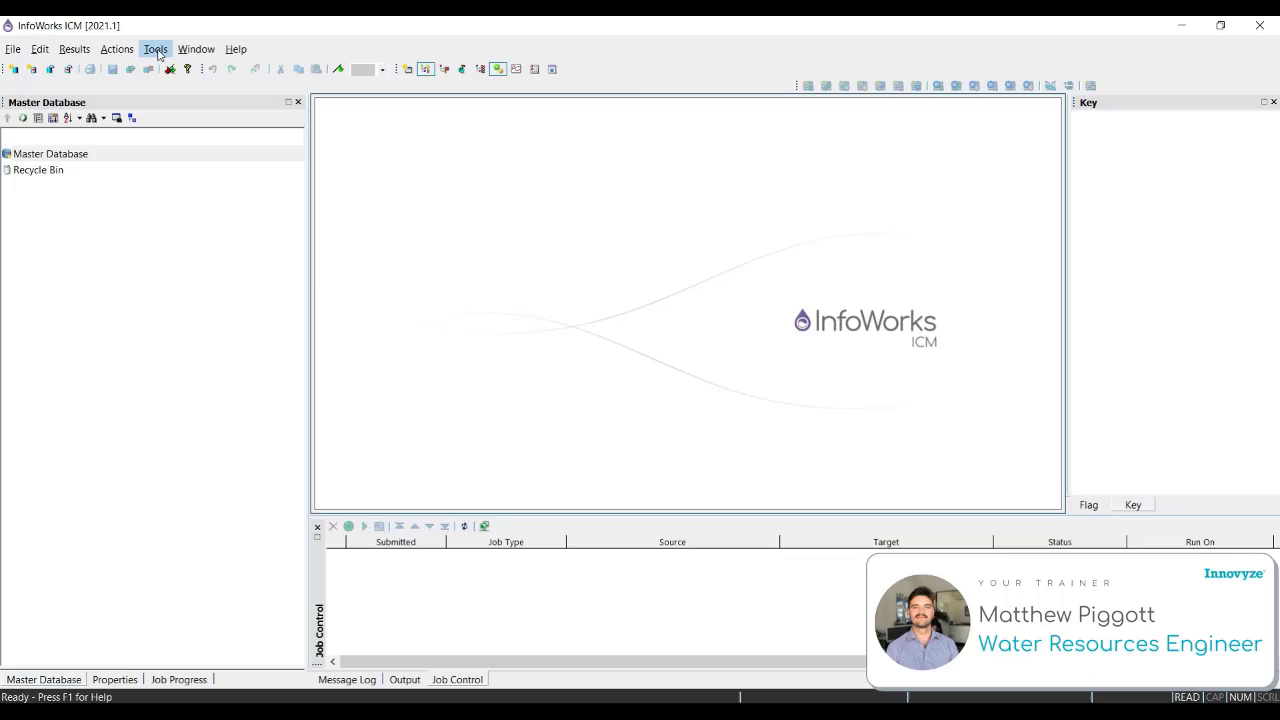
Open this database's working folder in Windows Explorer from the Local Folders options
left_click(157, 50)
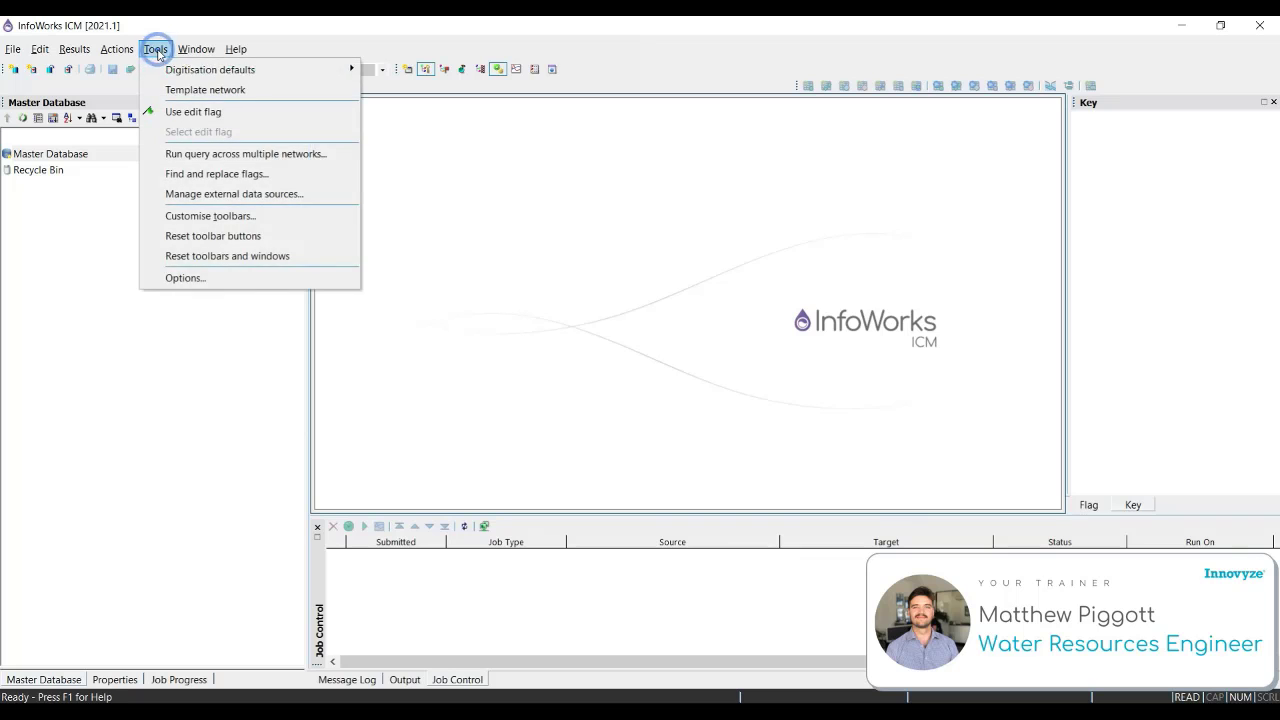
left_click(241, 280)
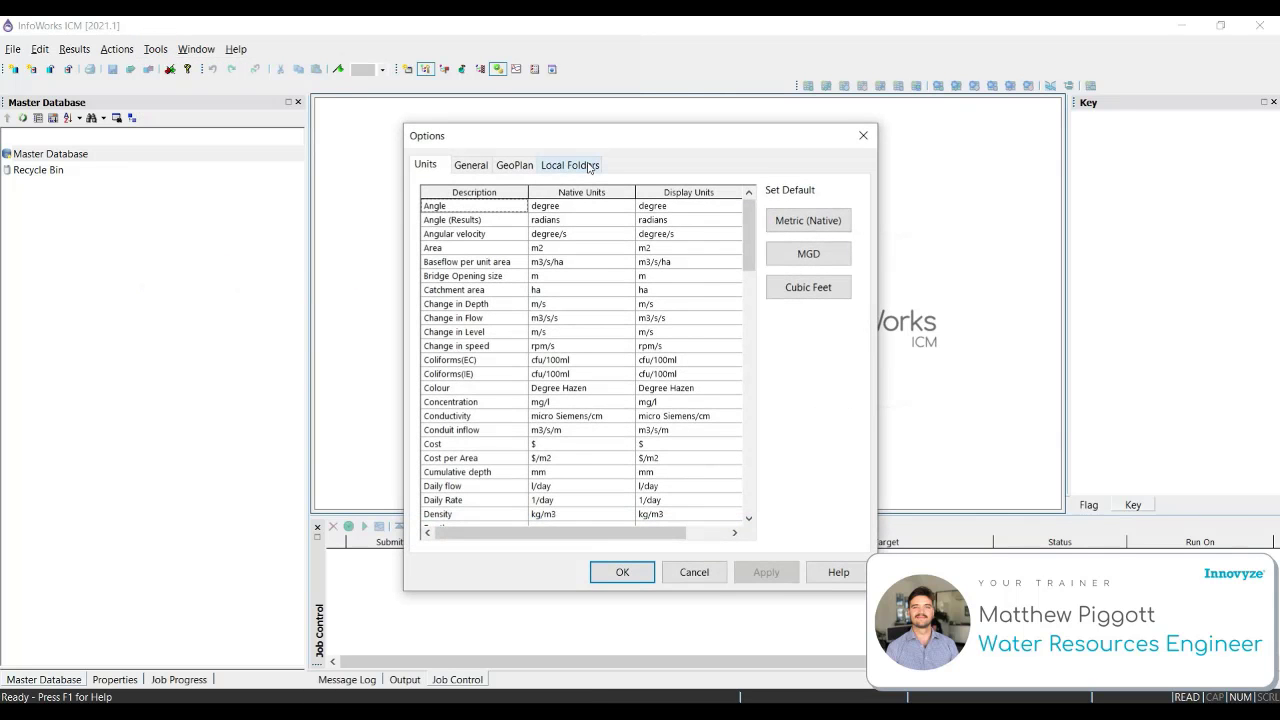
left_click(591, 166)
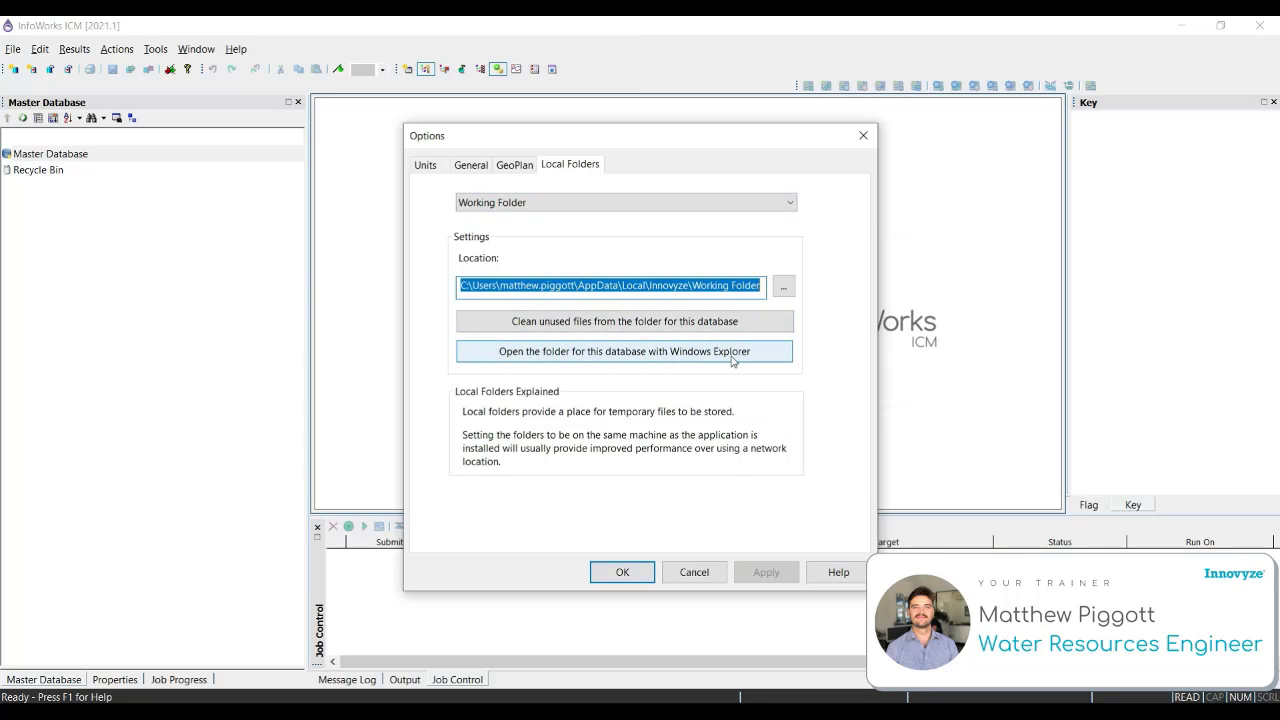
left_click(769, 352)
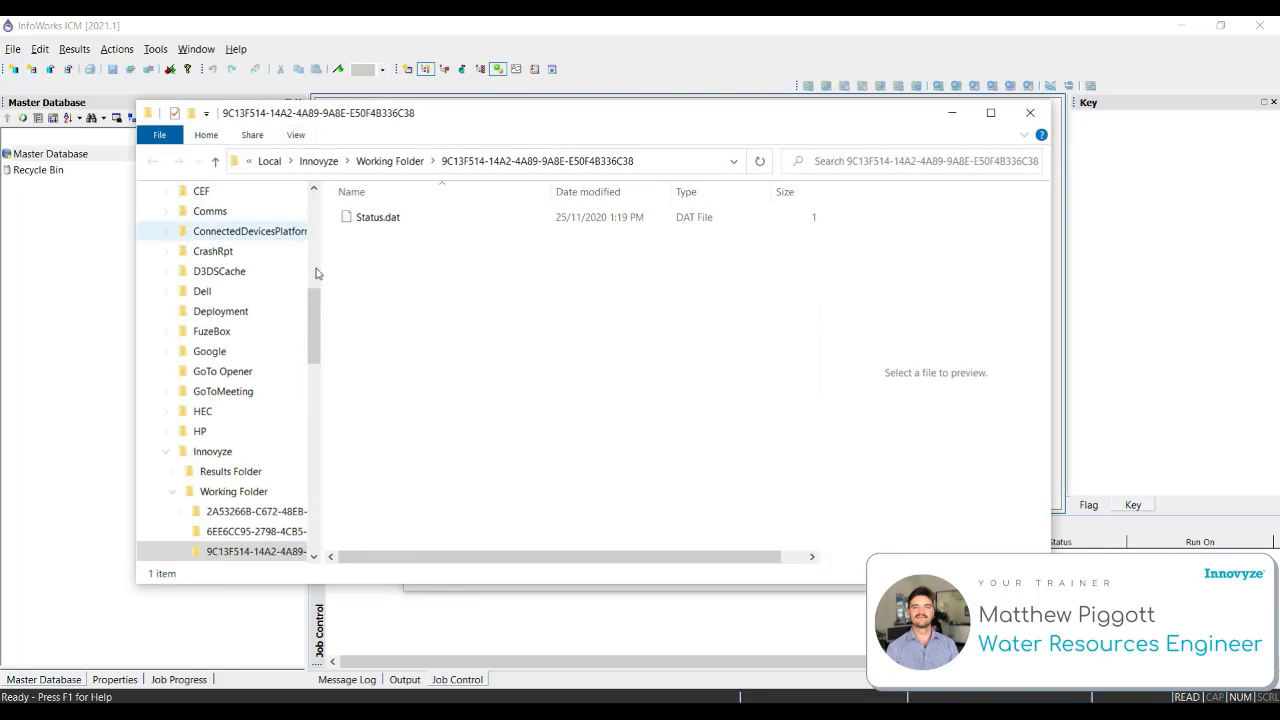
Check the working folder's full path, then close Explorer and the Options dialog unchanged
left_click_drag(600, 120, 681, 149)
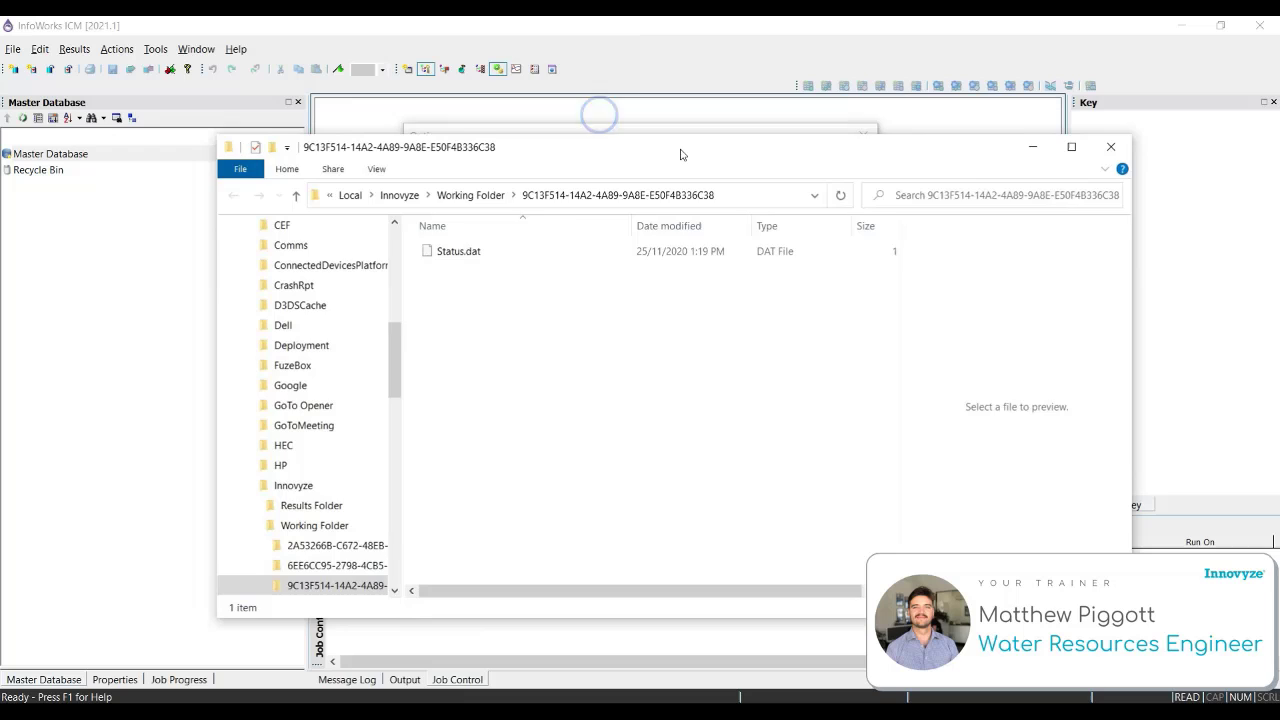
left_click(600, 190)
left_click(736, 190)
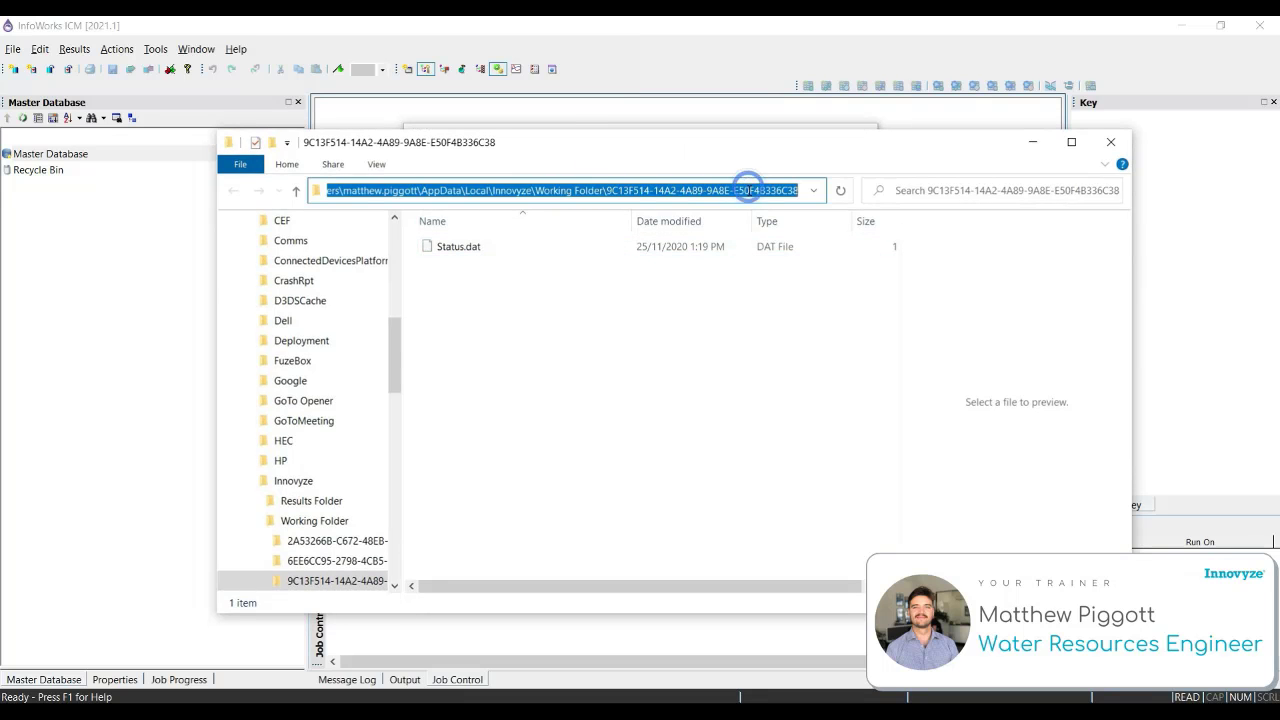
left_click(1112, 142)
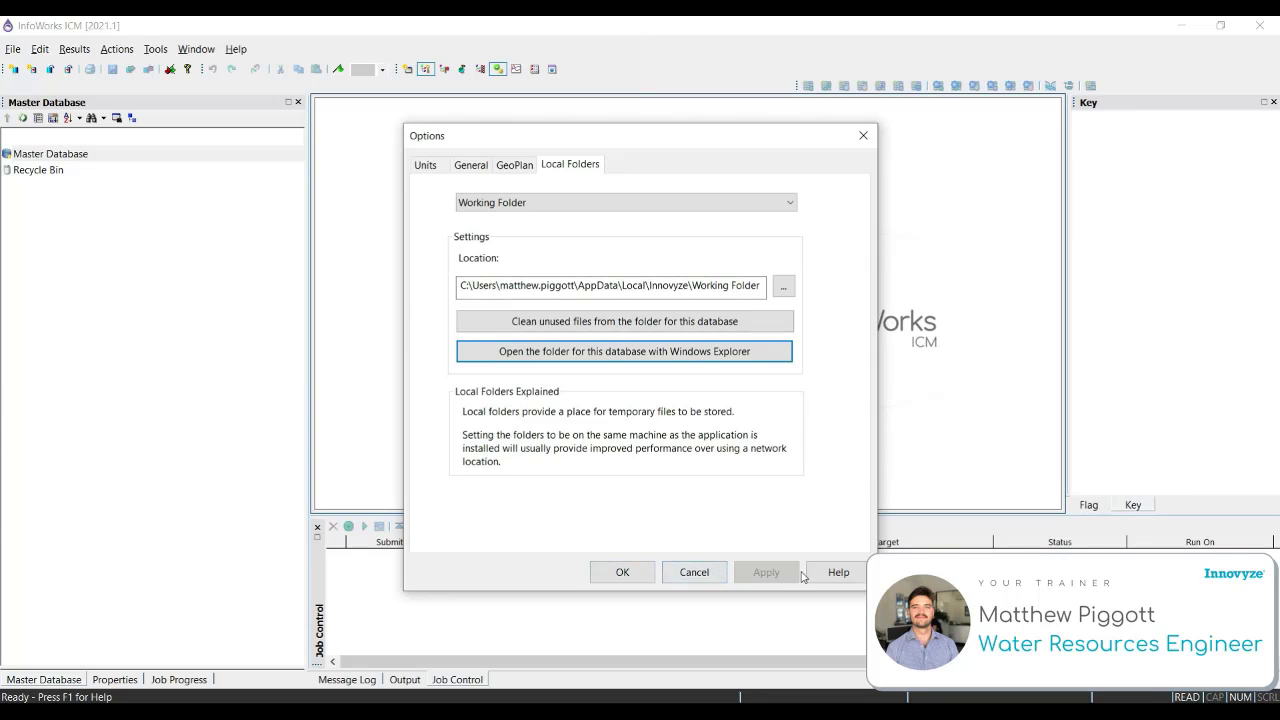
left_click(863, 135)
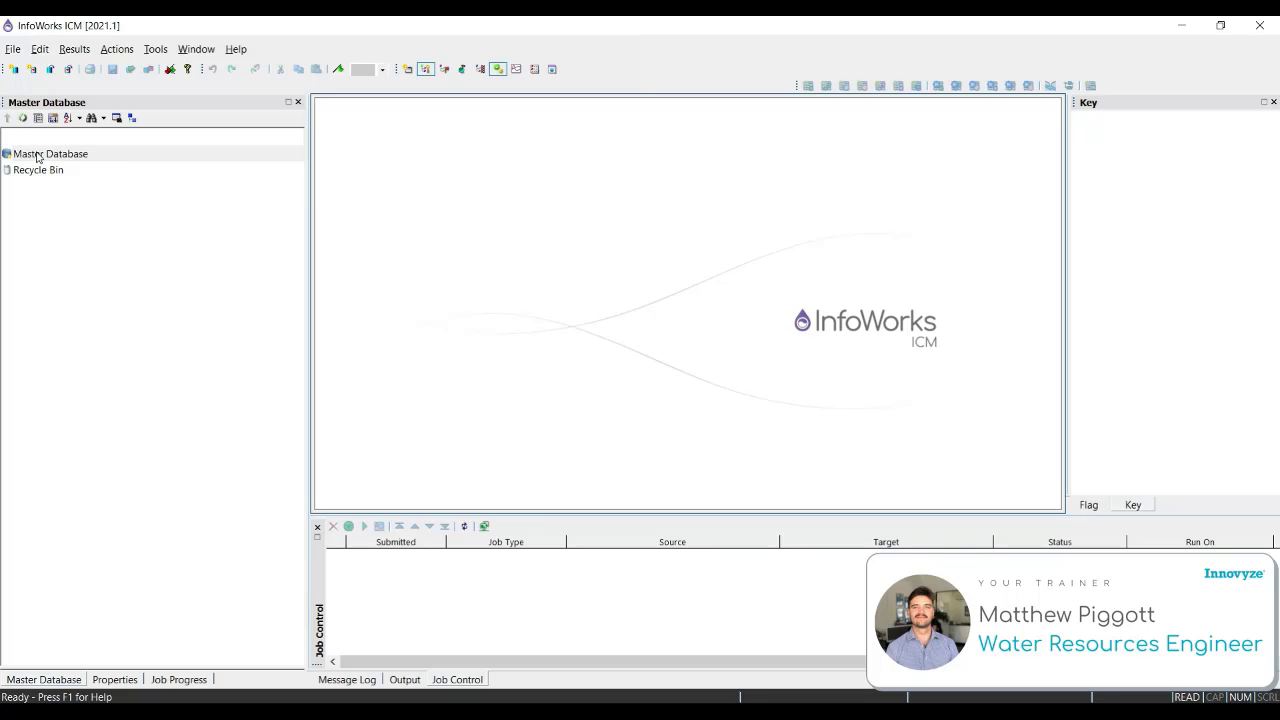
Open the RAFTSinICM_TD.icmt transportable database from the RAFTS in ICM data folder
mouse_move(37, 154)
left_click(14, 50)
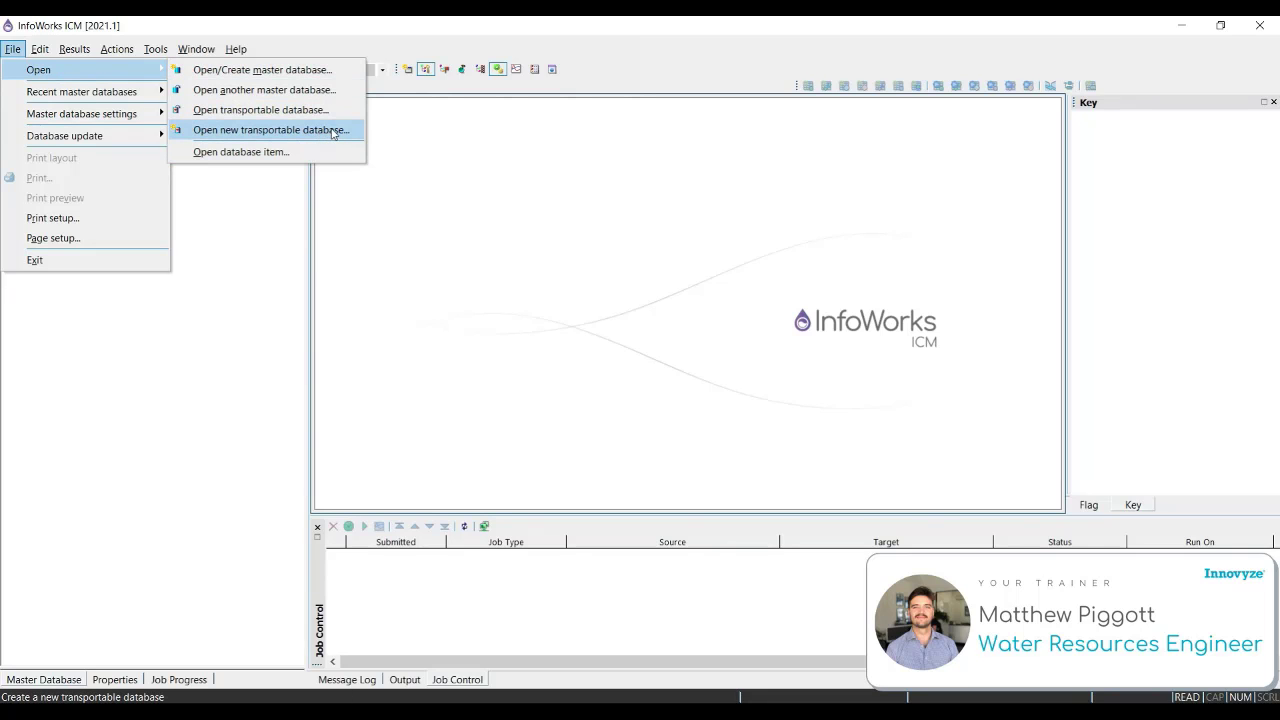
left_click(254, 217)
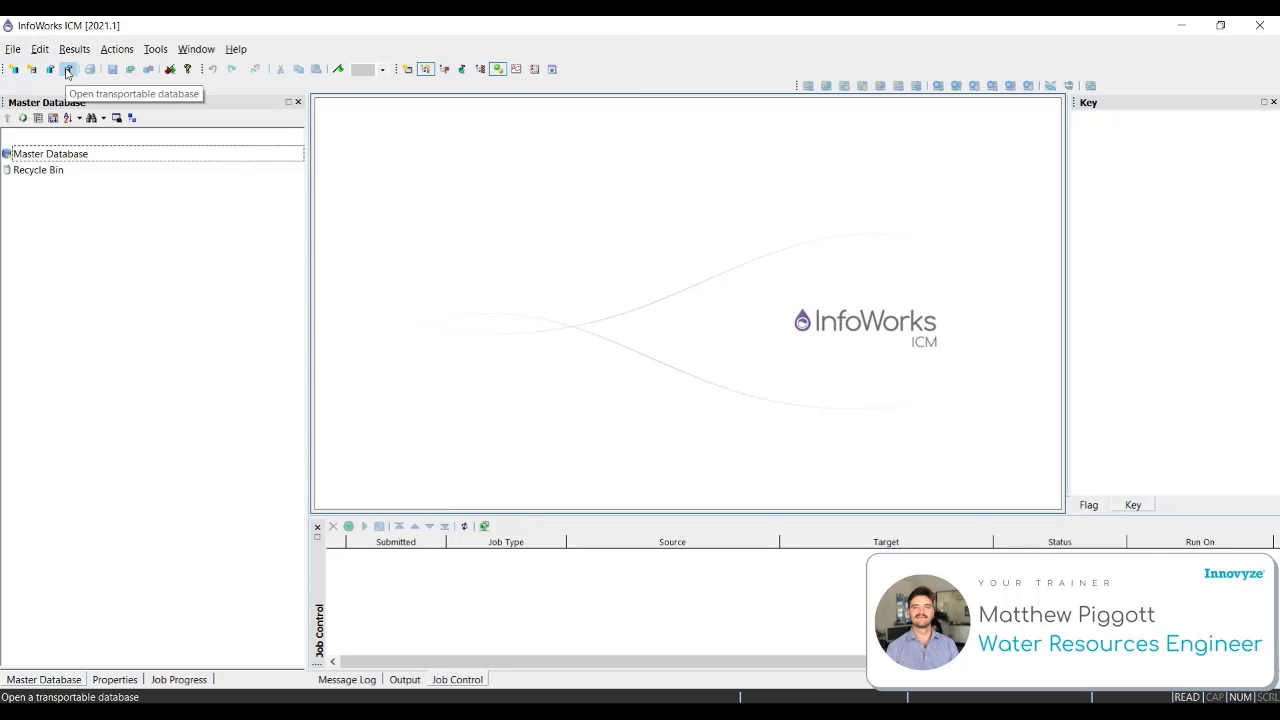
left_click(68, 71)
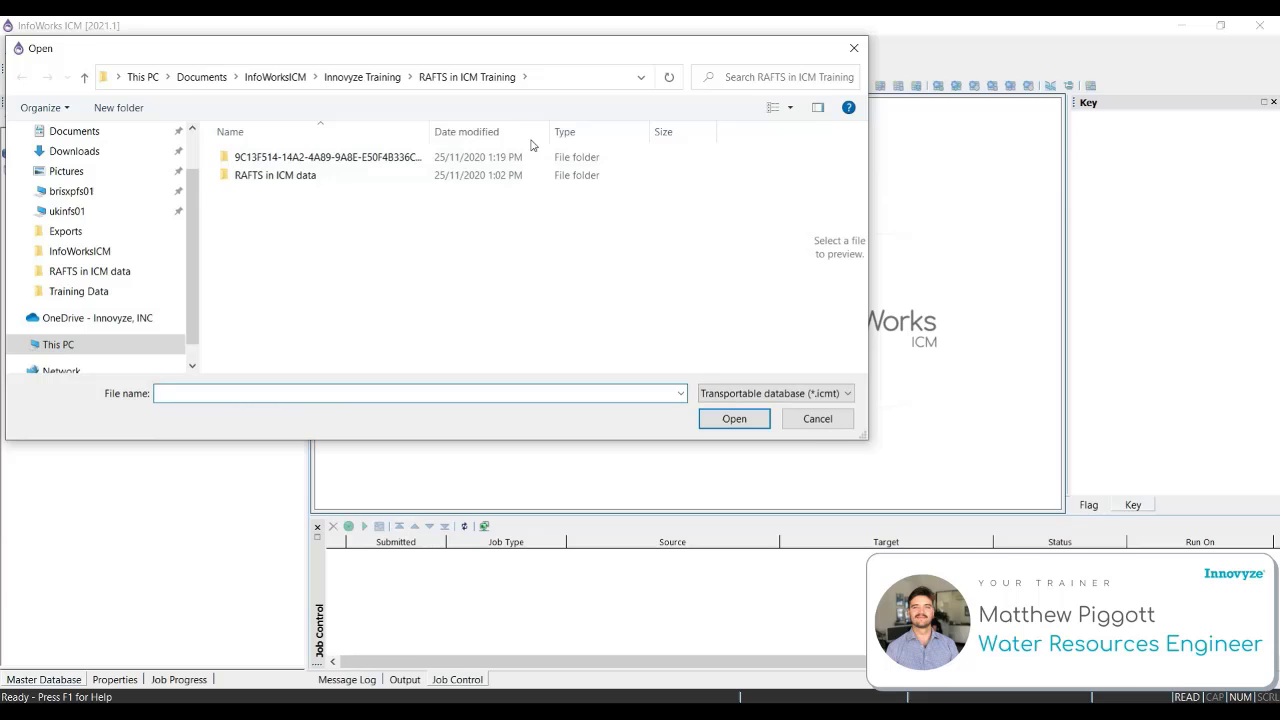
double_click(309, 177)
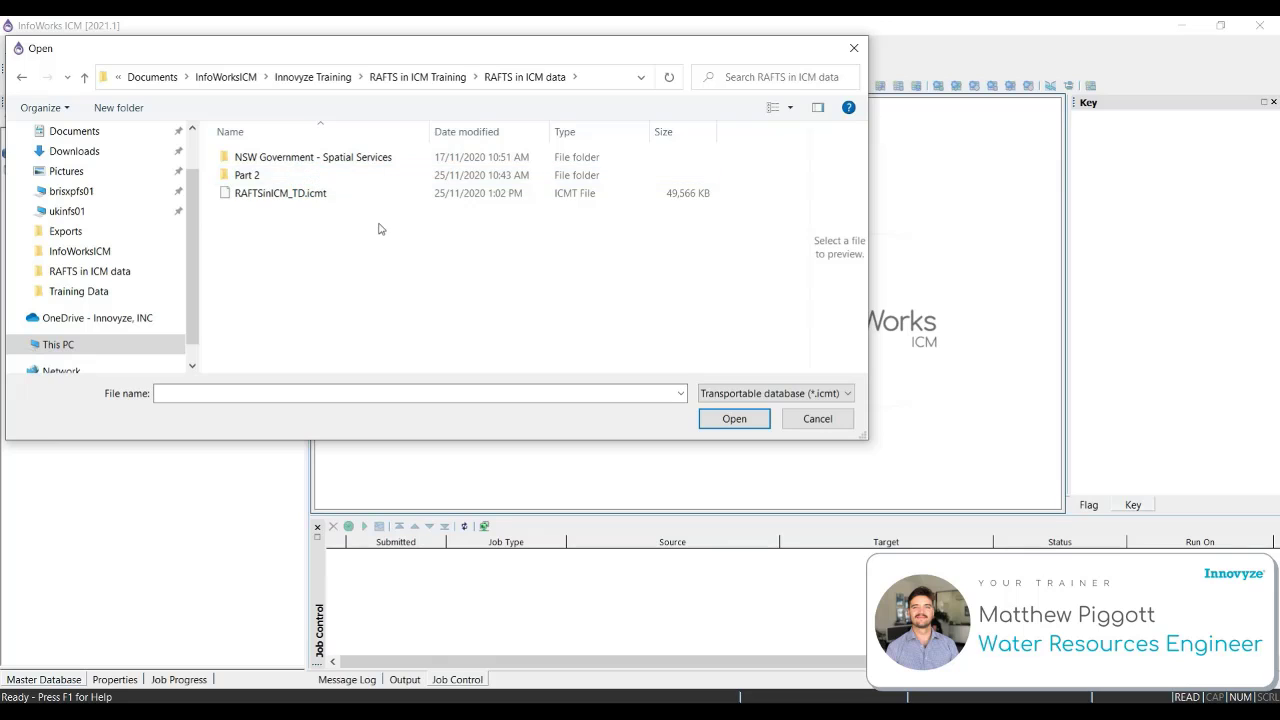
left_click(292, 195)
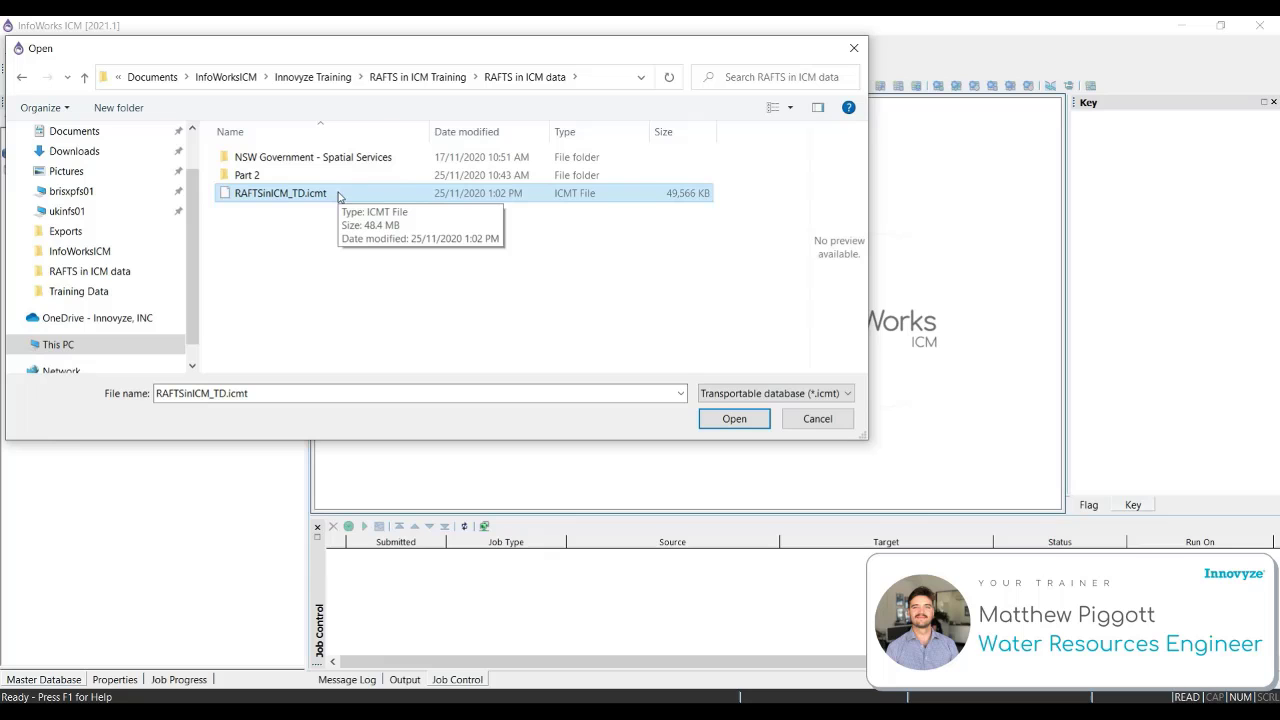
left_click(731, 421)
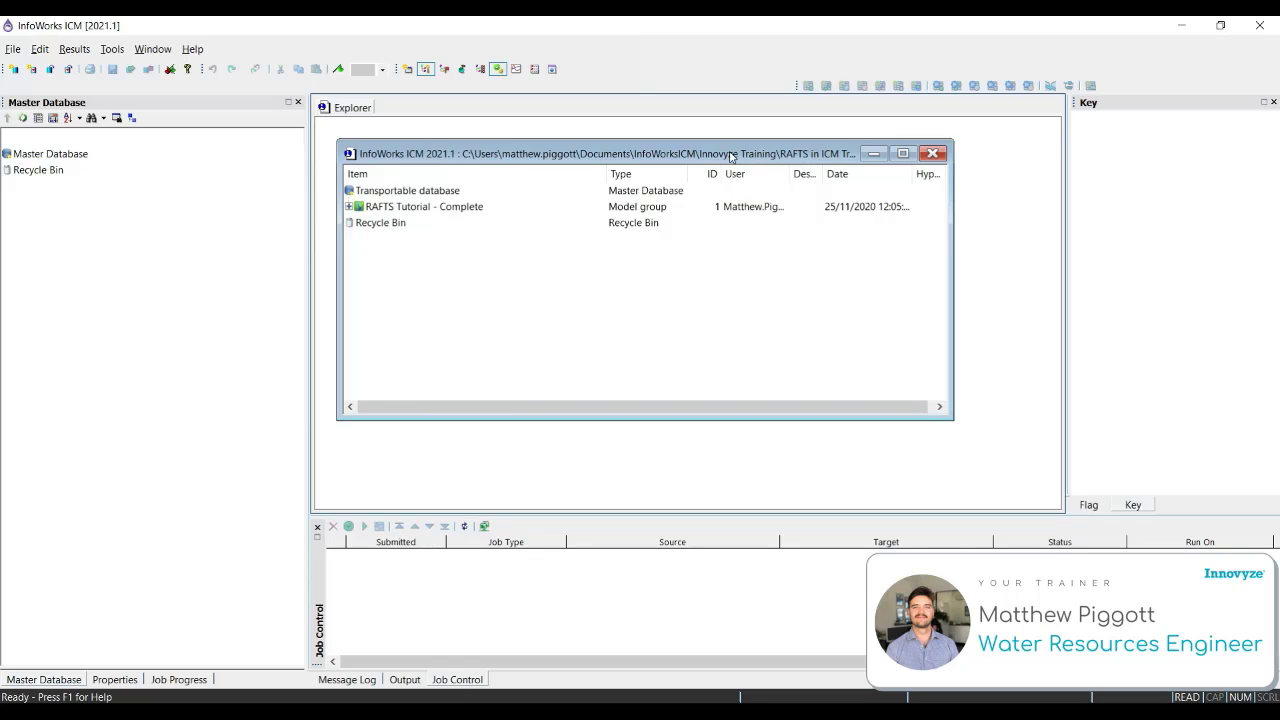
Copy the RAFTS Tutorial - Complete group, including ground models, into the Master Database
double_click(730, 155)
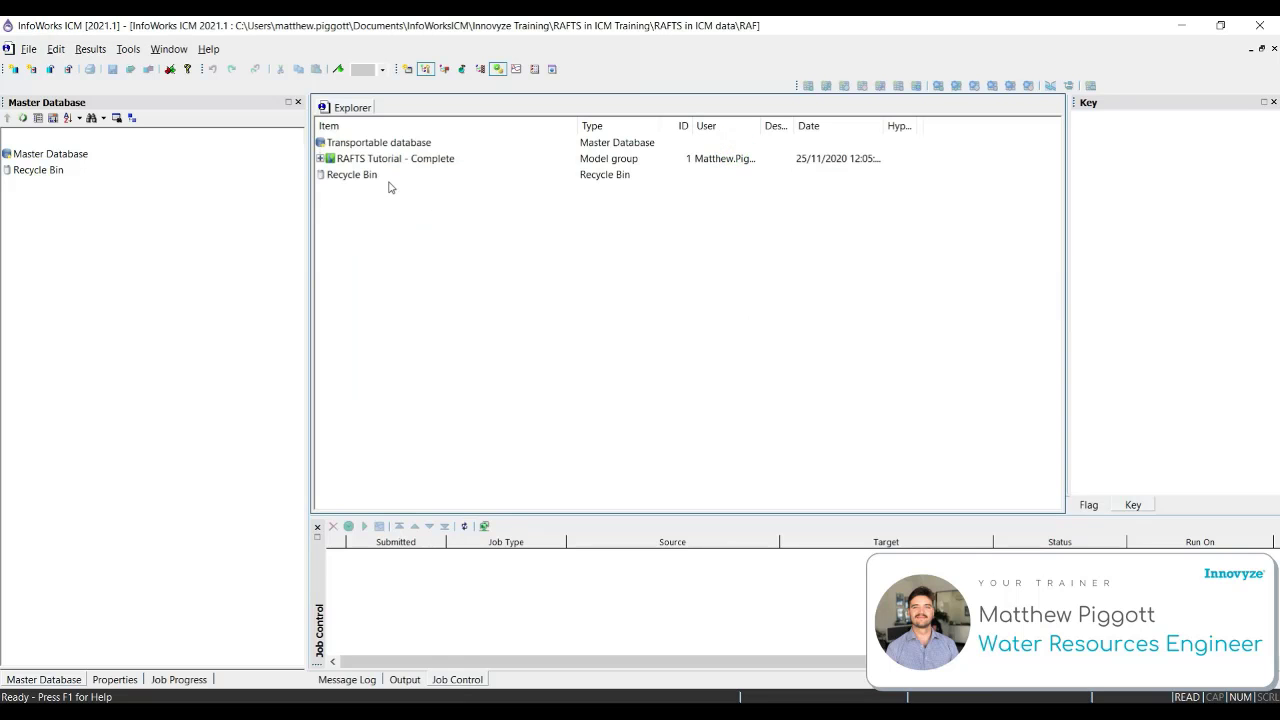
mouse_move(375, 163)
left_click(440, 159)
right_click(440, 159)
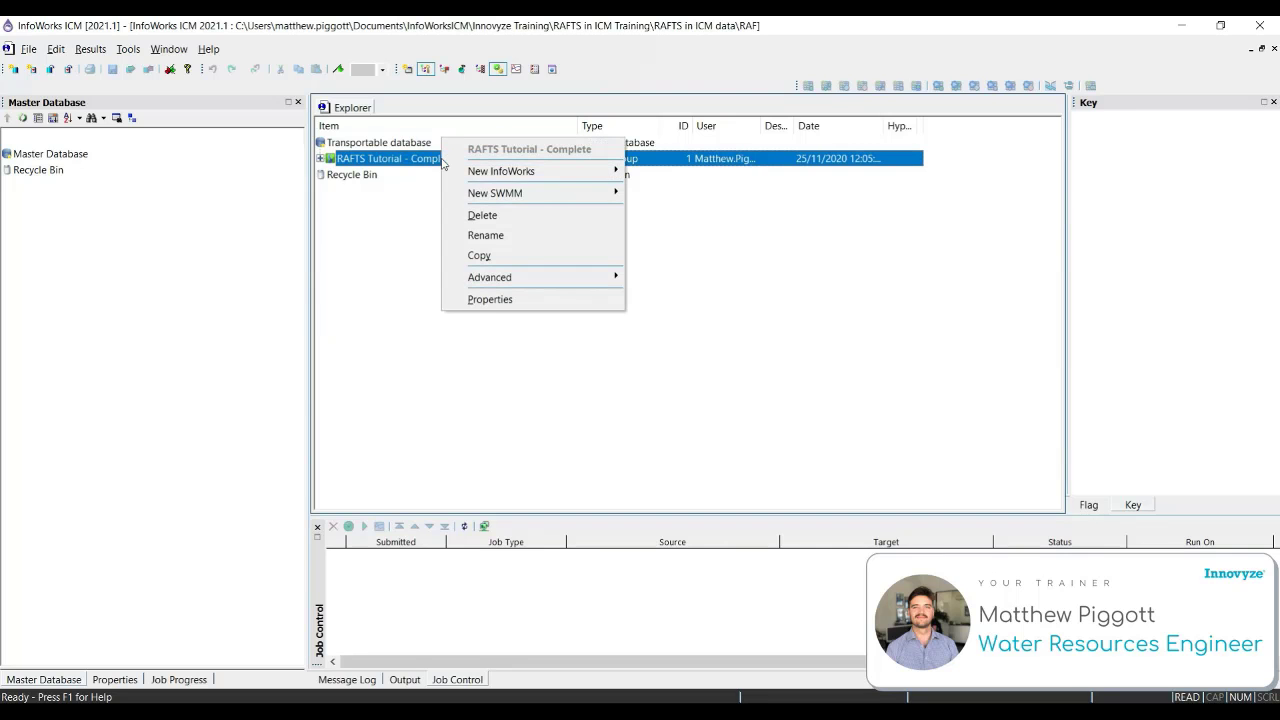
left_click(542, 257)
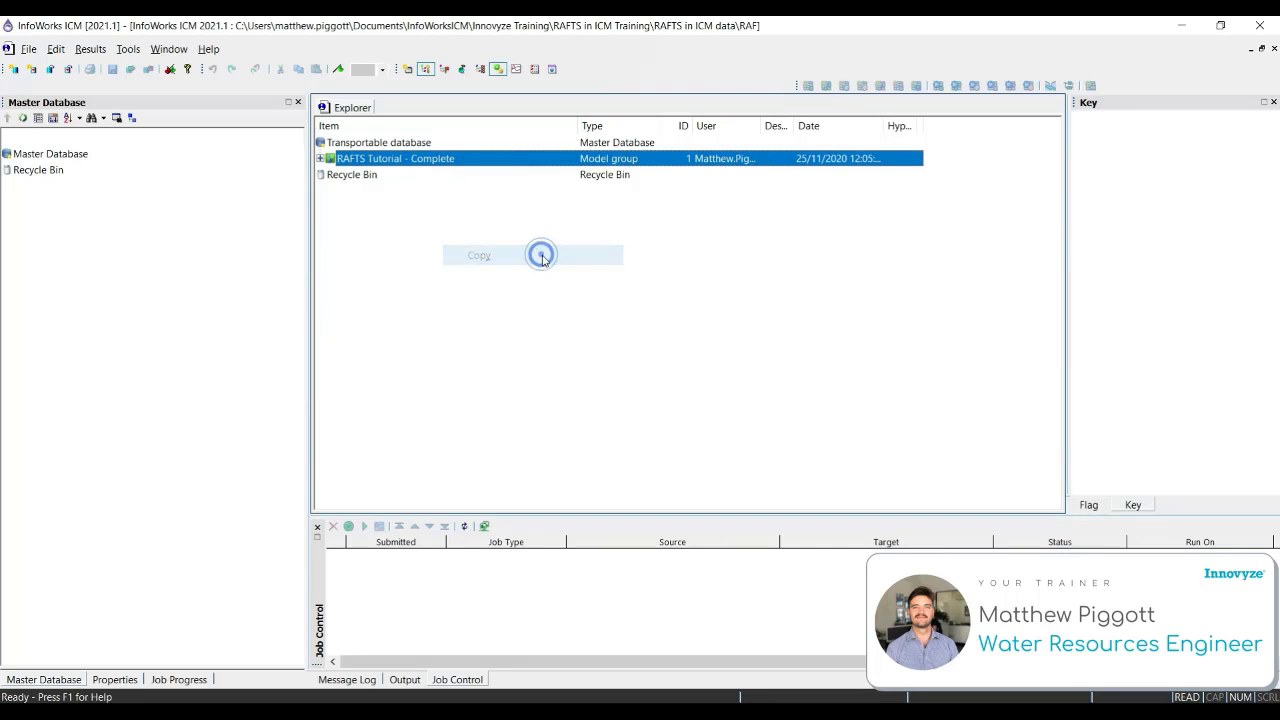
right_click(75, 160)
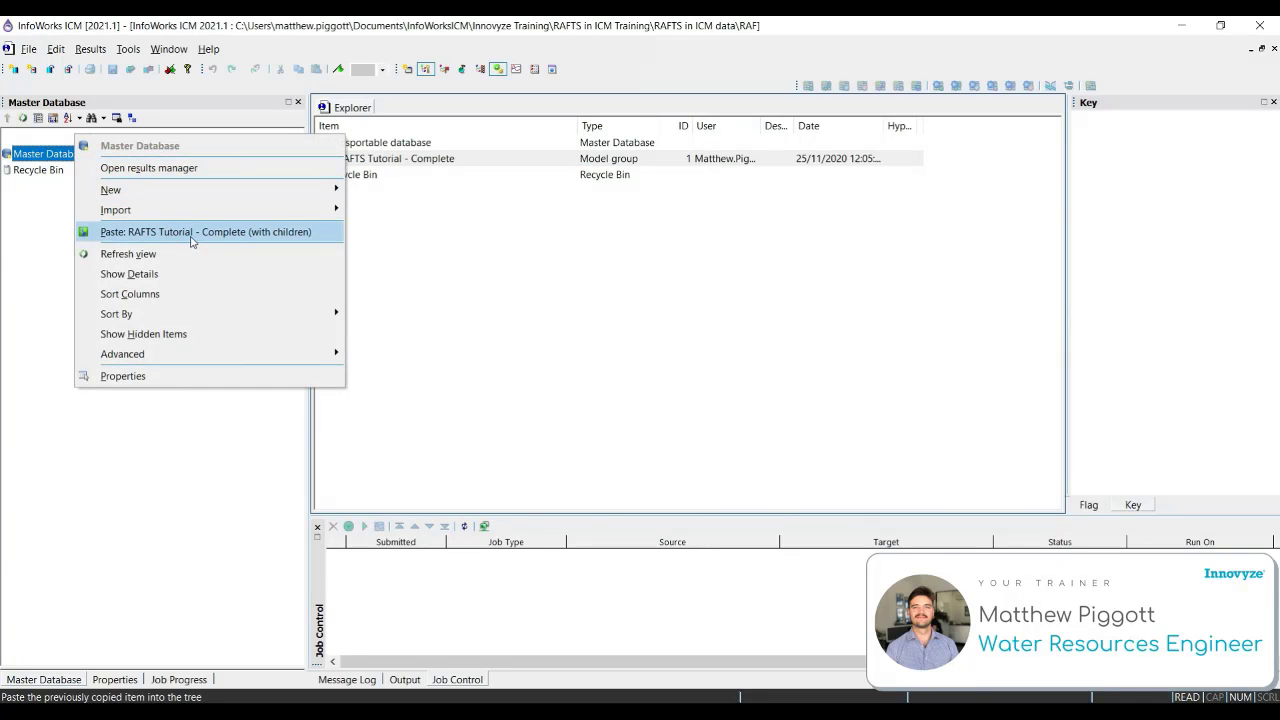
left_click(200, 234)
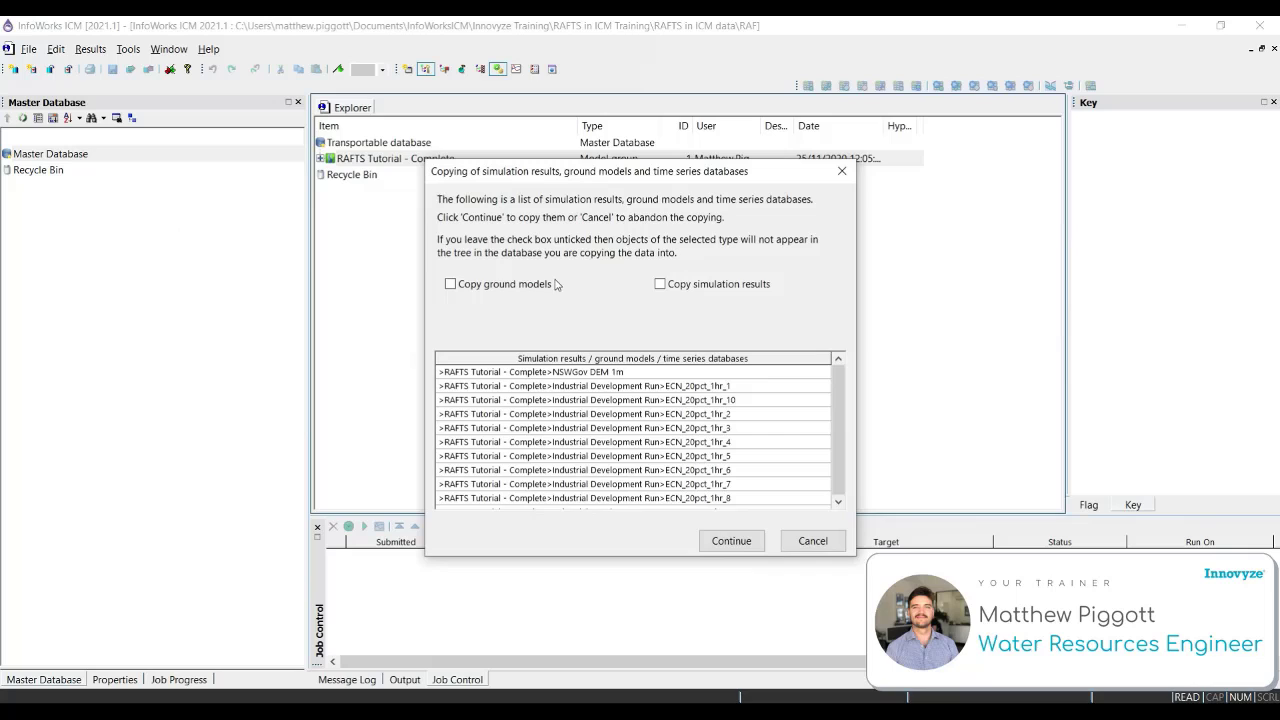
left_click(510, 286)
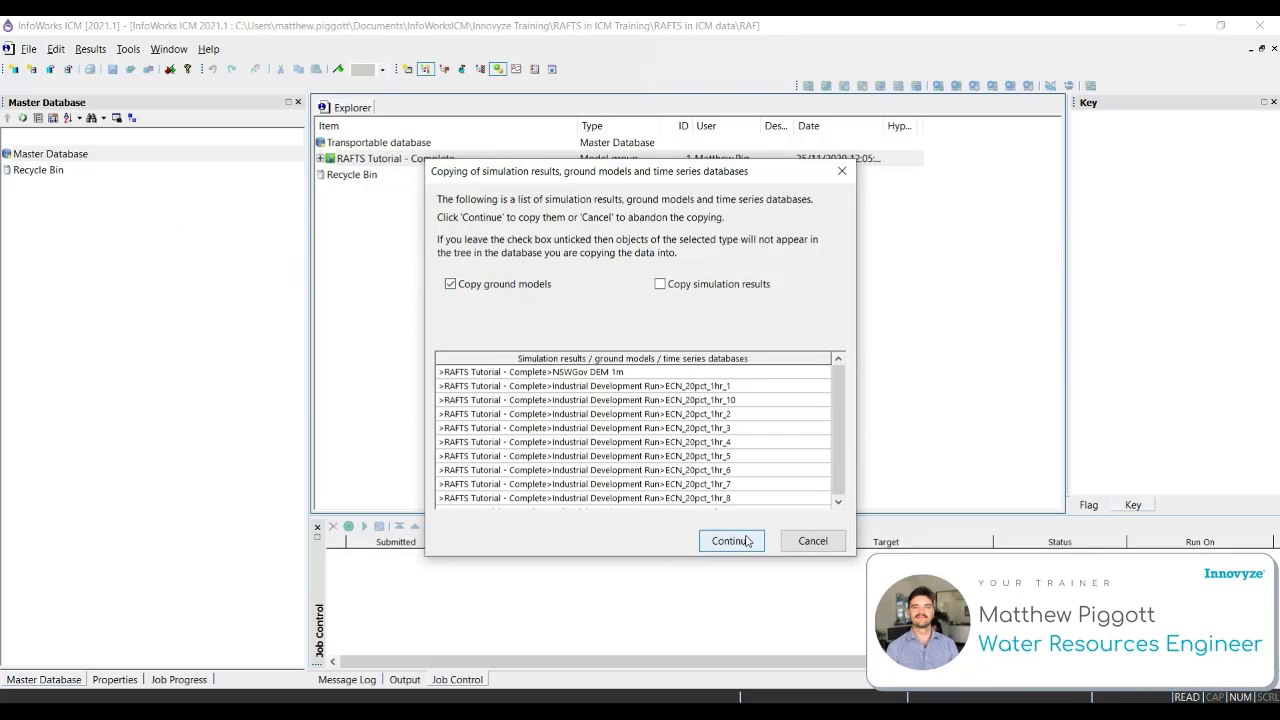
left_click(748, 541)
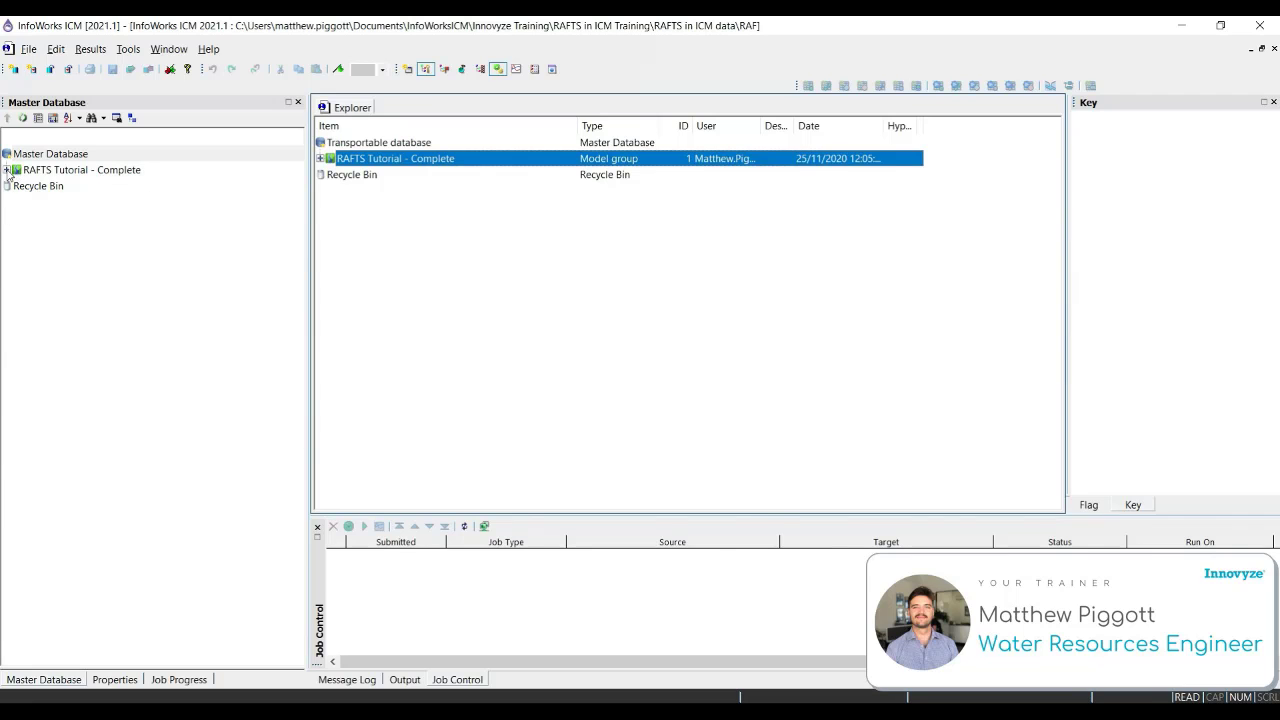
Expand RAFTS Tutorial - Complete in the tree and close the transportable database Explorer tab
left_click(7, 170)
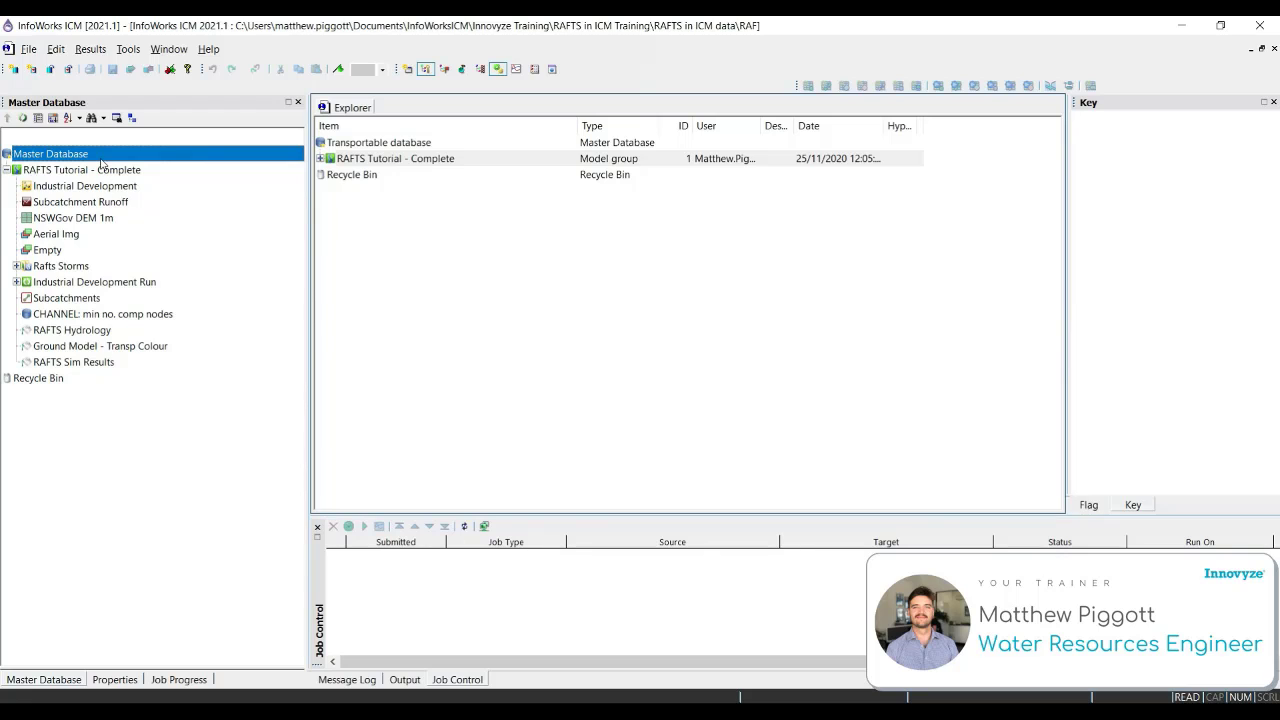
mouse_move(101, 158)
right_click(354, 112)
left_click(435, 122)
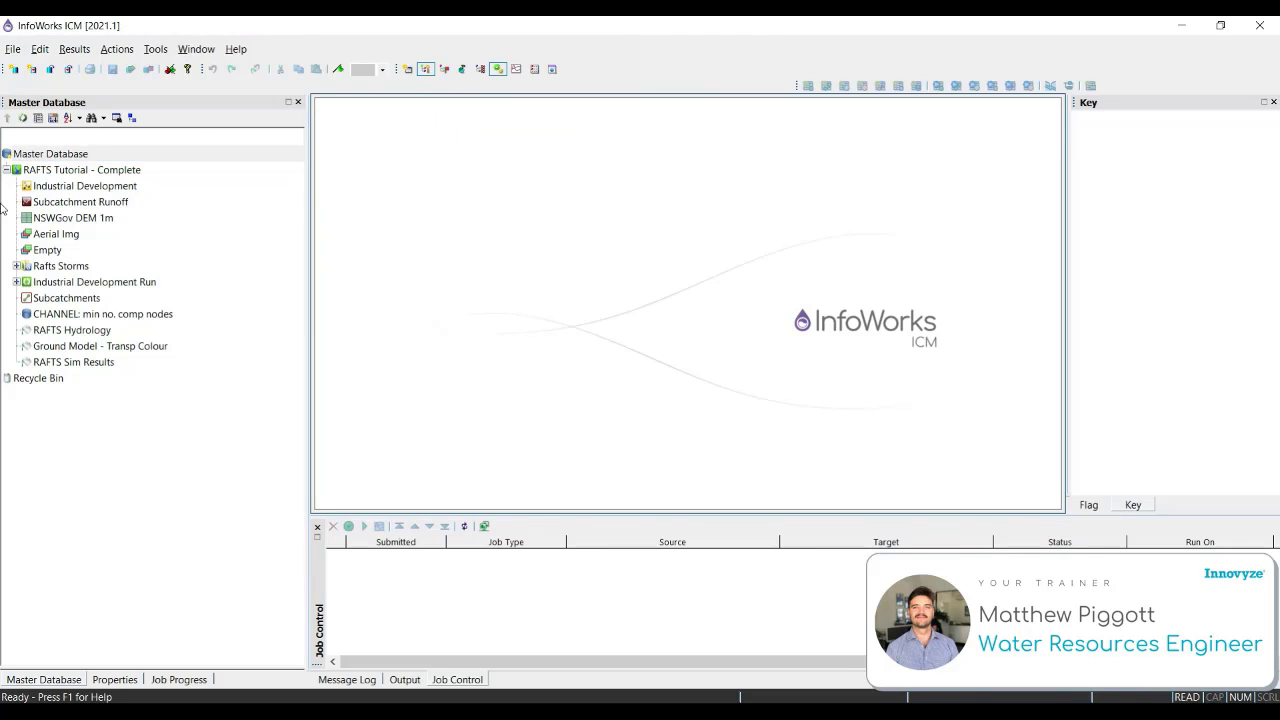
Collapse the RAFTS Tutorial - Complete group in the Master Database tree
left_click(8, 170)
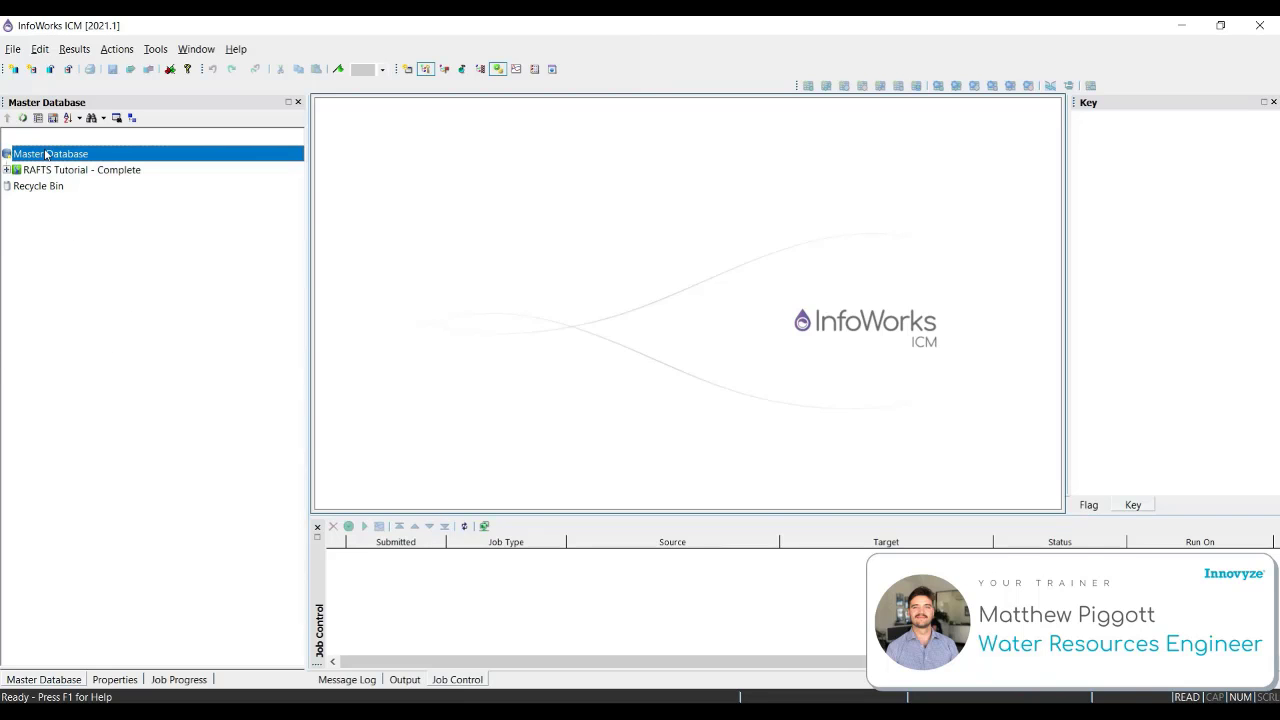
Add a new model group named 'RAFTS Tutorial' under the Master Database
right_click(58, 160)
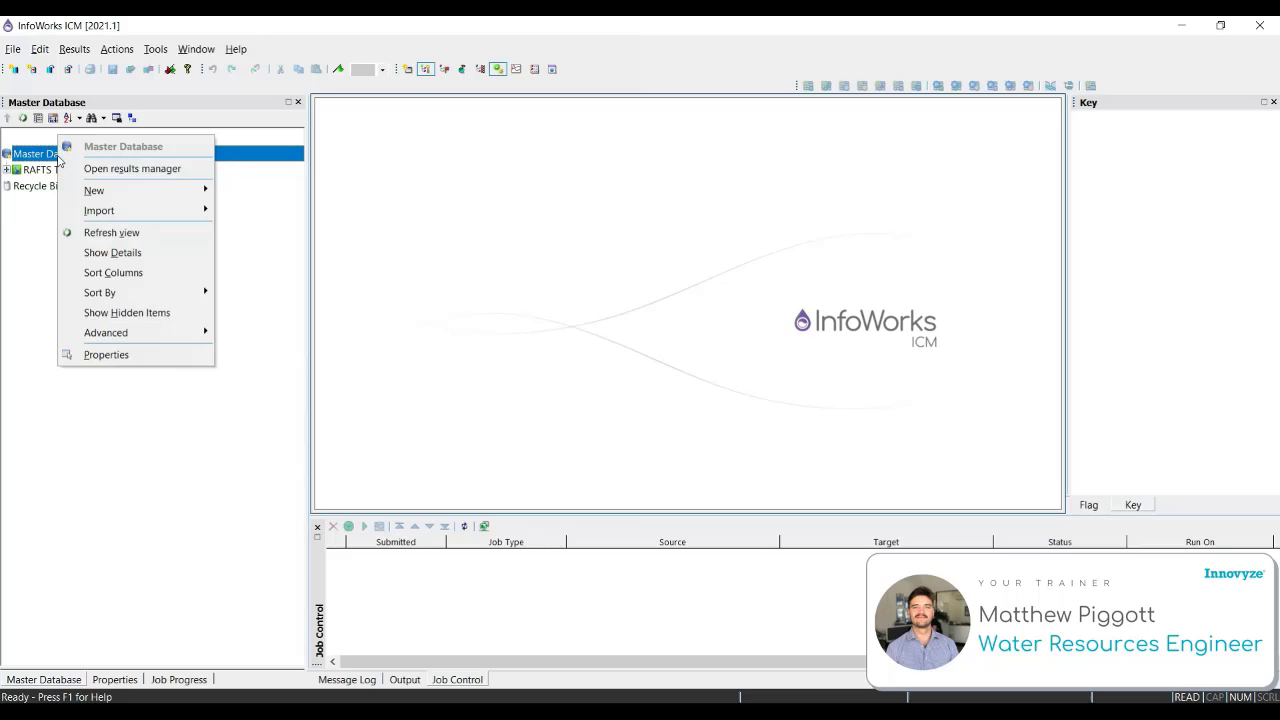
mouse_move(137, 192)
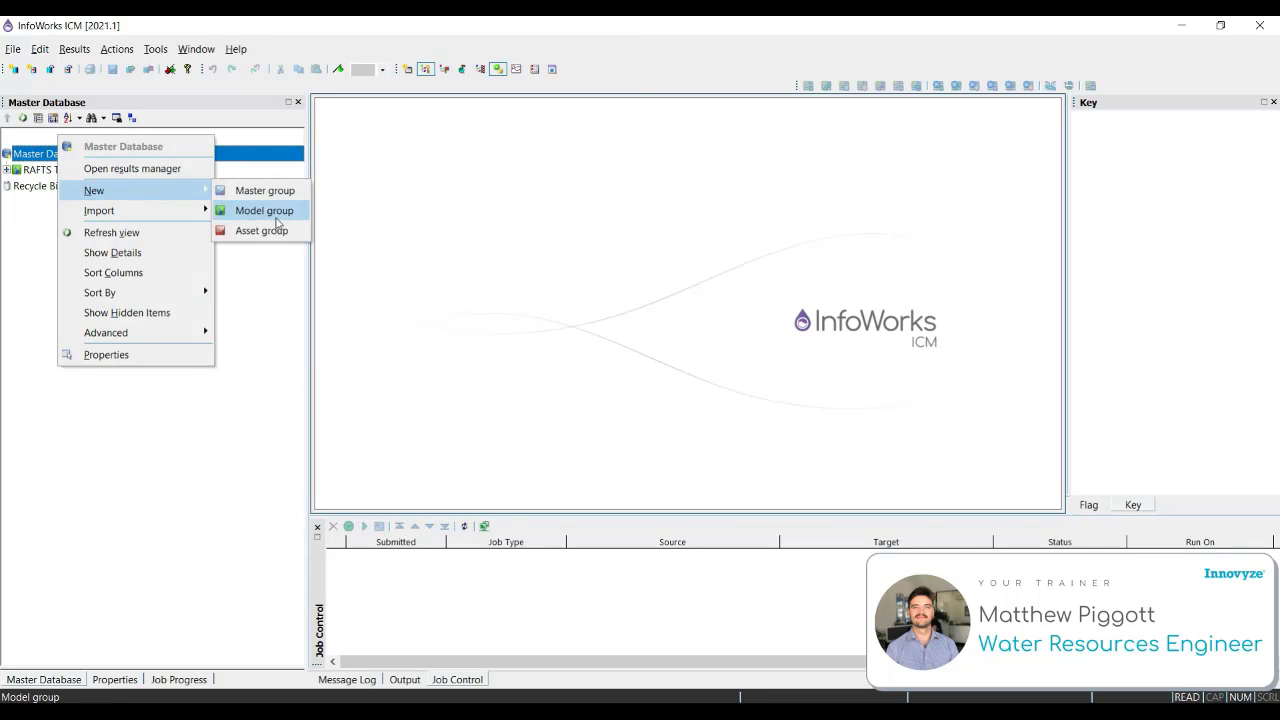
left_click(287, 218)
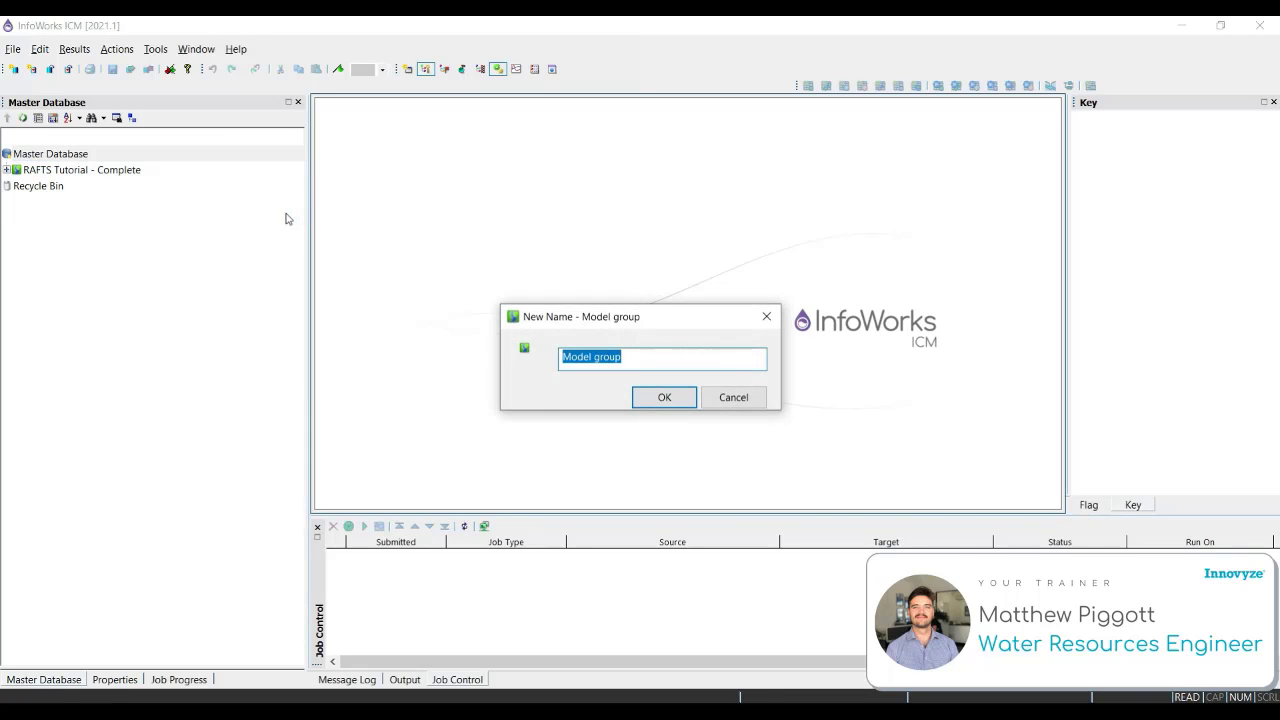
type("RA")
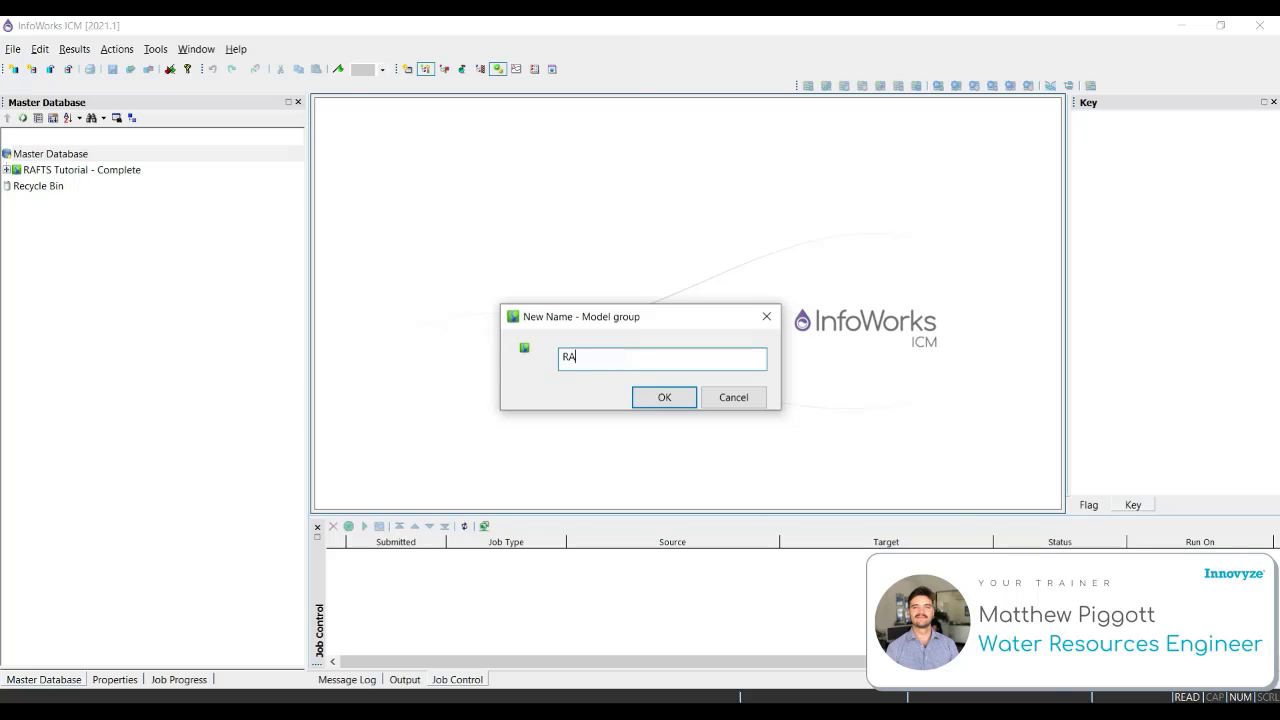
type("FTS Tutorial")
key("Return")
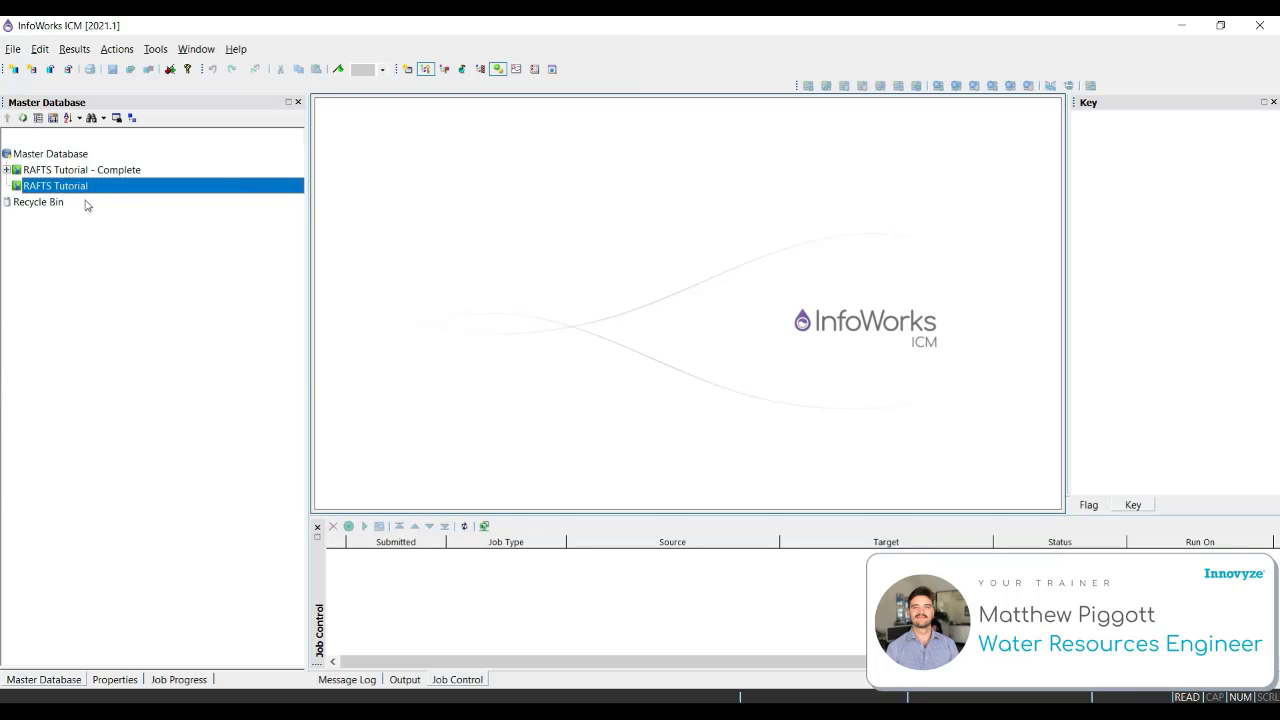
right_click(85, 188)
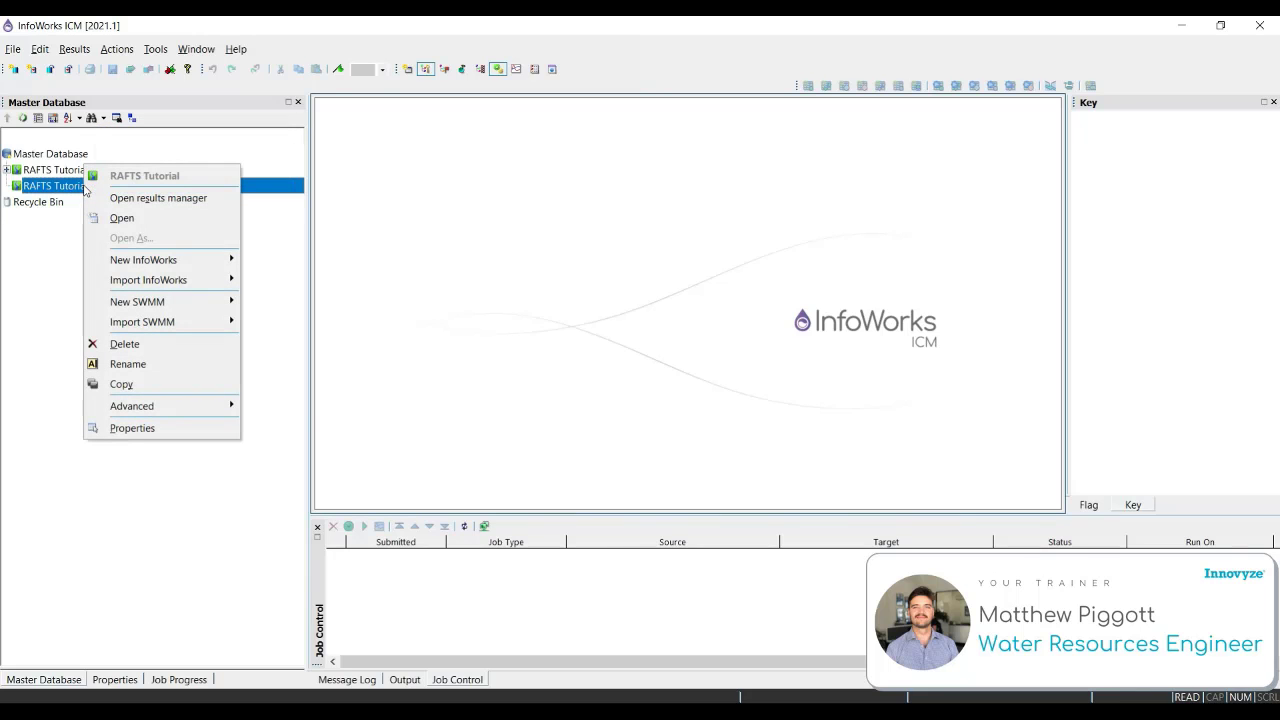
Create an InfoWorks network 'Industrial Development' in RAFTS Tutorial and open it in GeoPlan
mouse_move(216, 260)
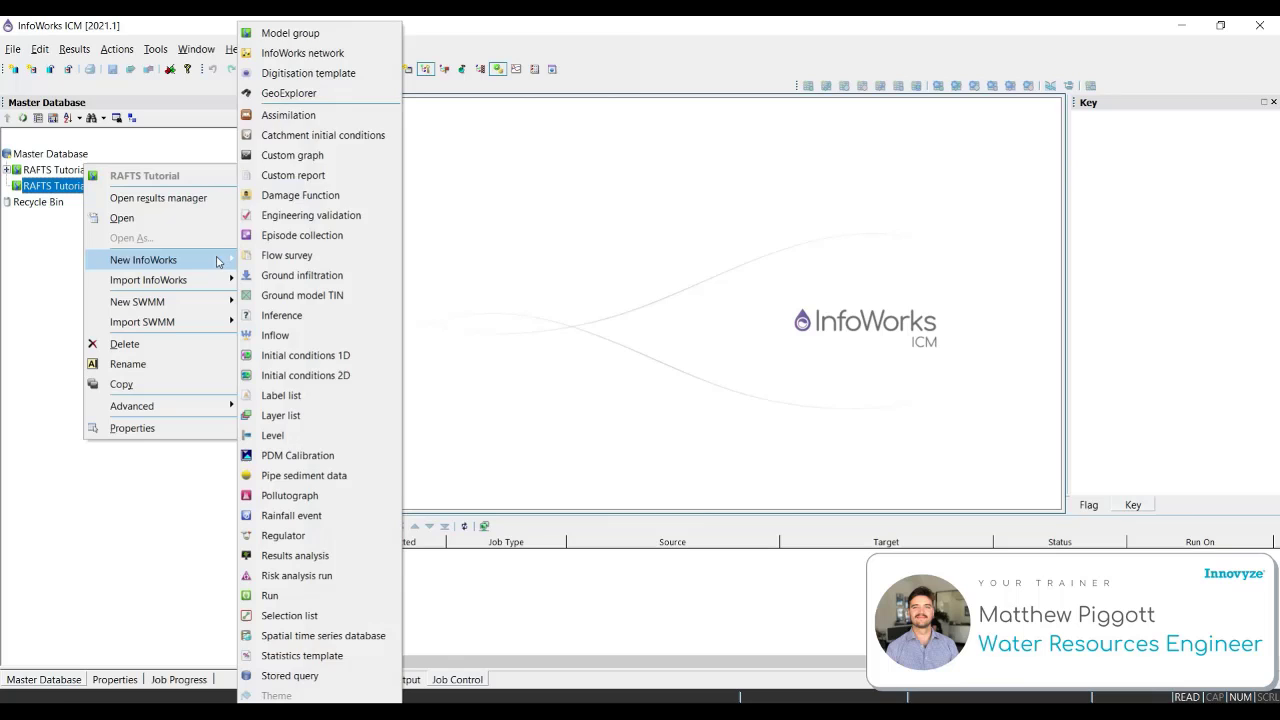
left_click(336, 68)
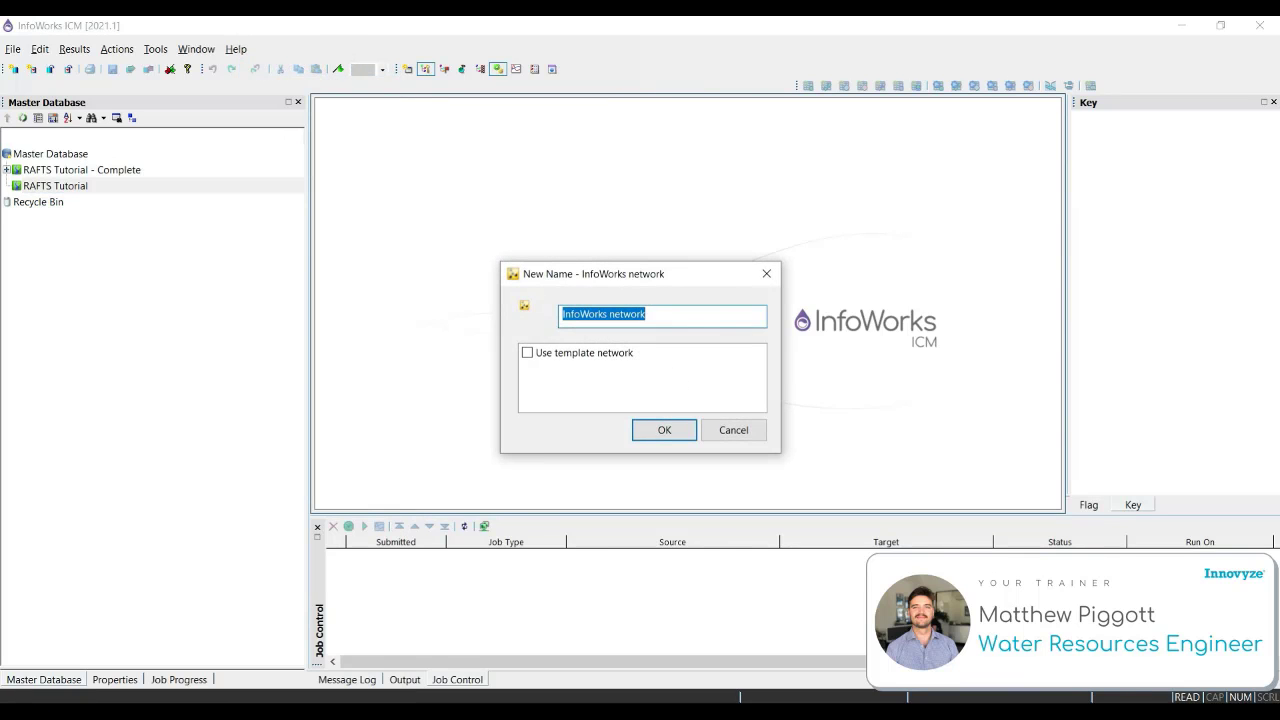
type("Industr")
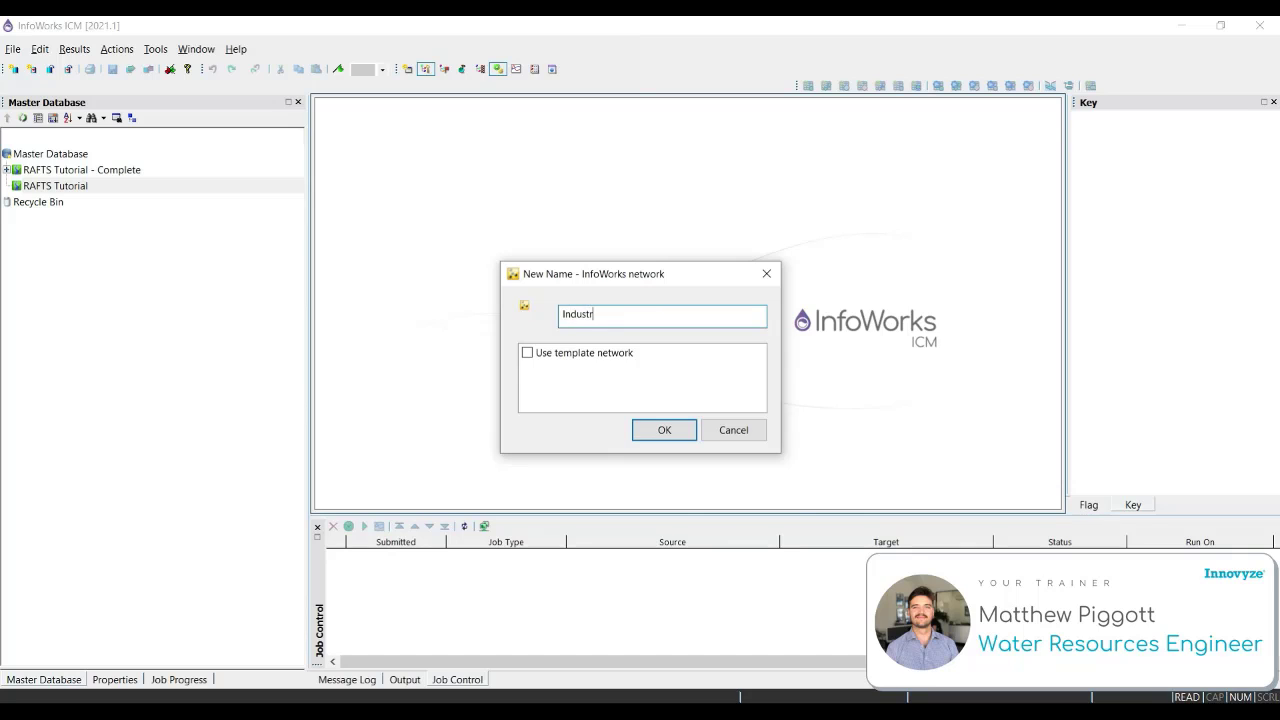
type("ial Development")
key("Return")
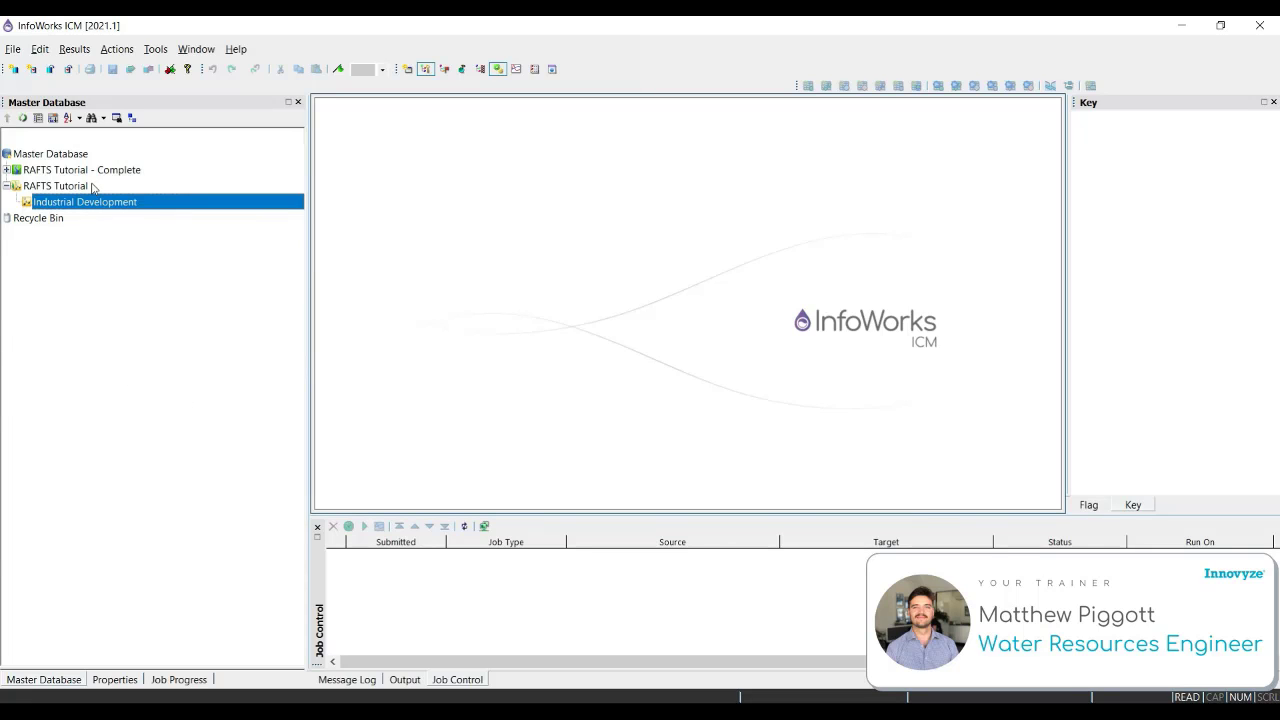
left_click_drag(77, 213, 550, 230)
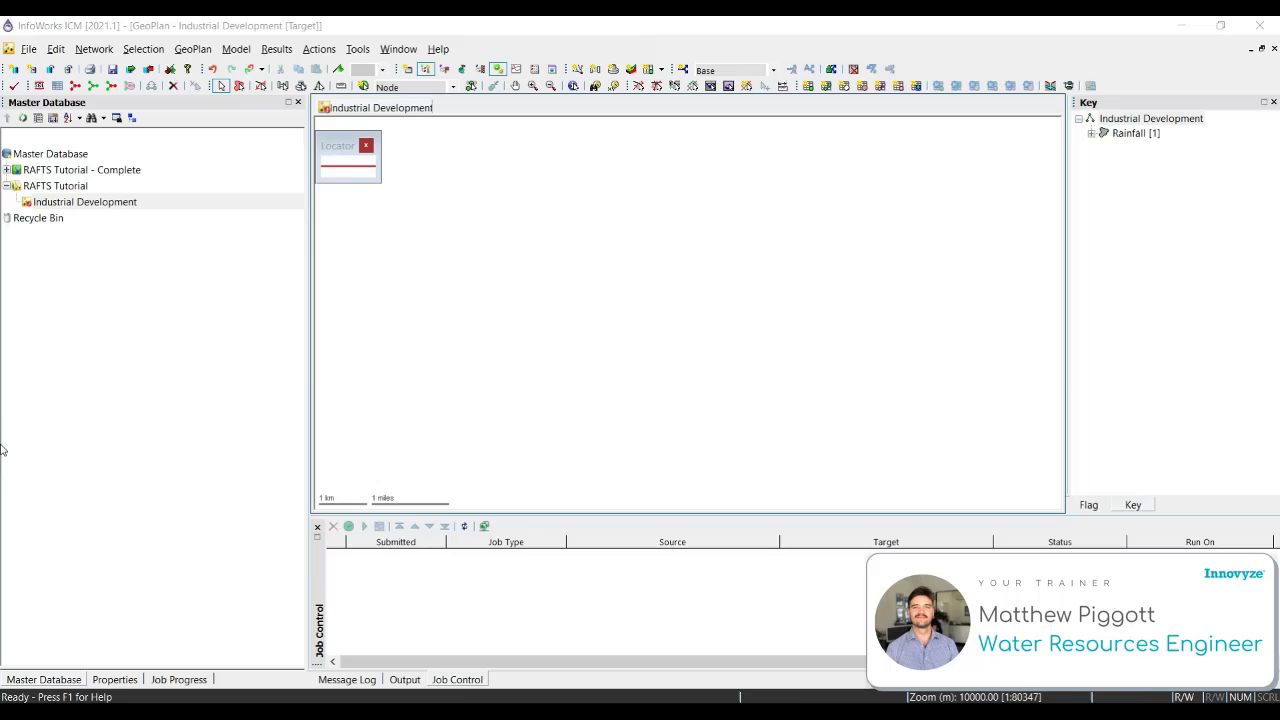
Switch the program's display units to the Metric (Native) defaults
left_click(358, 48)
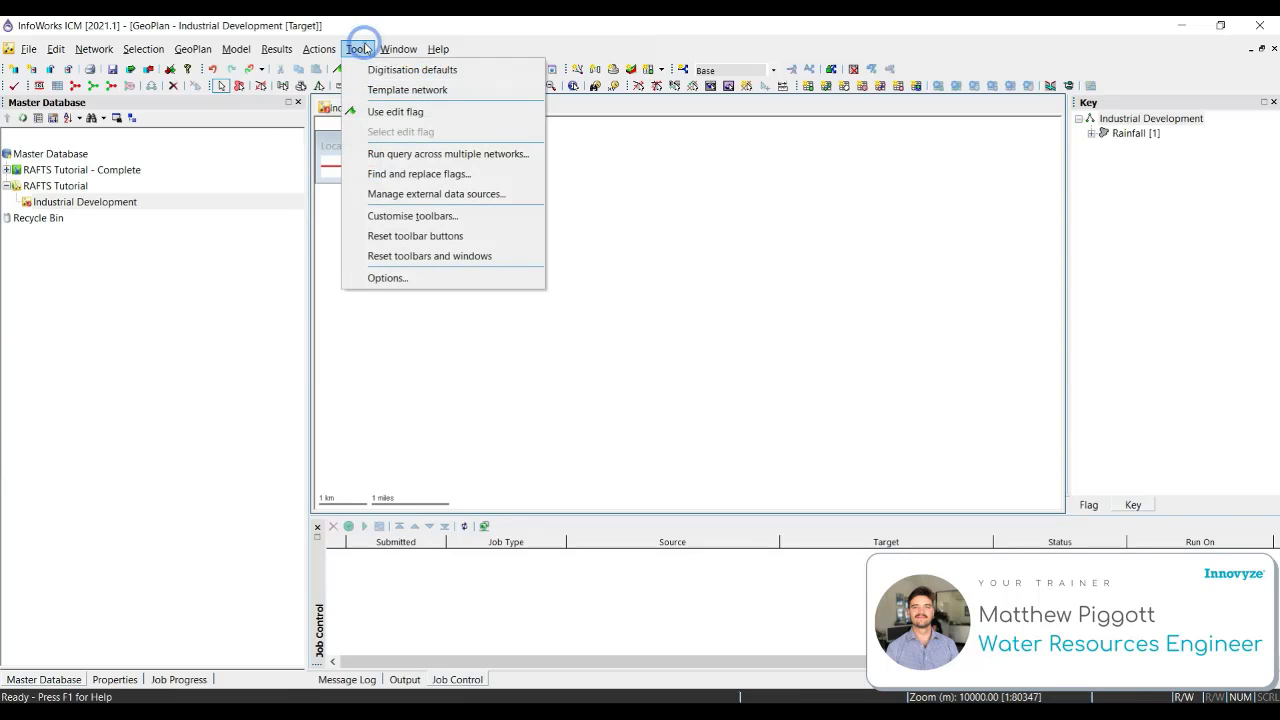
left_click(418, 279)
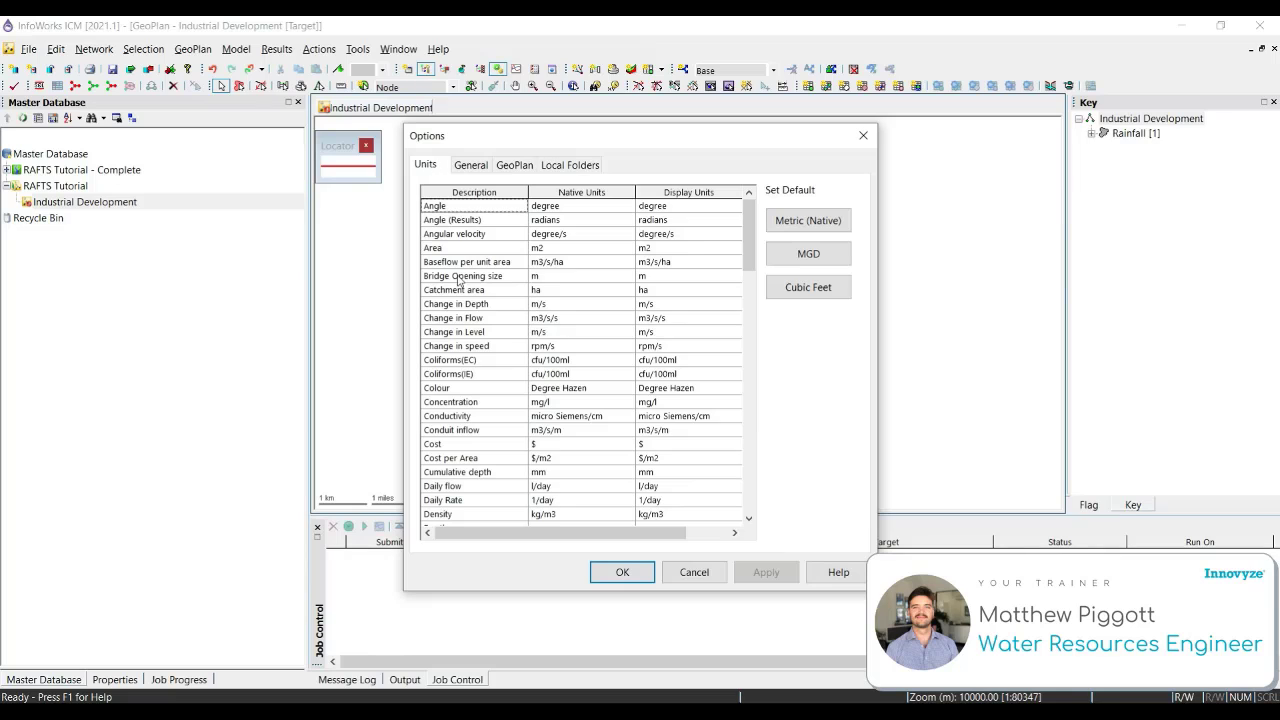
left_click(833, 222)
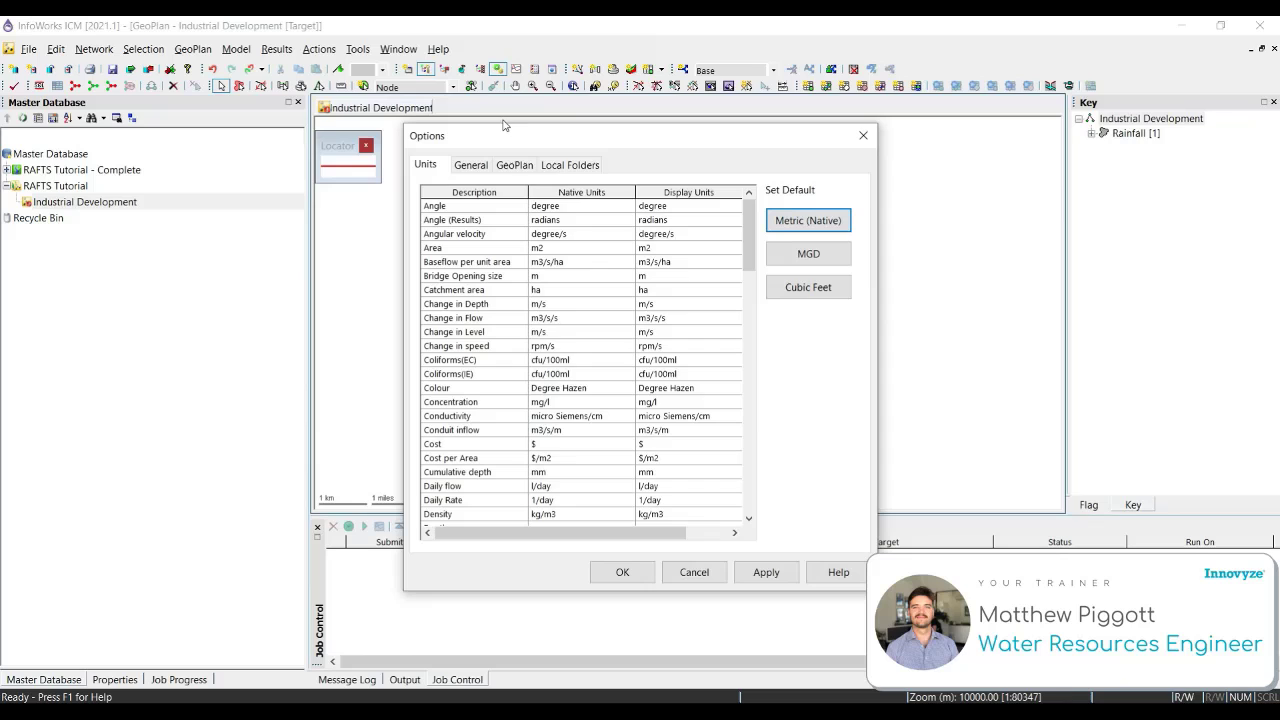
left_click(628, 576)
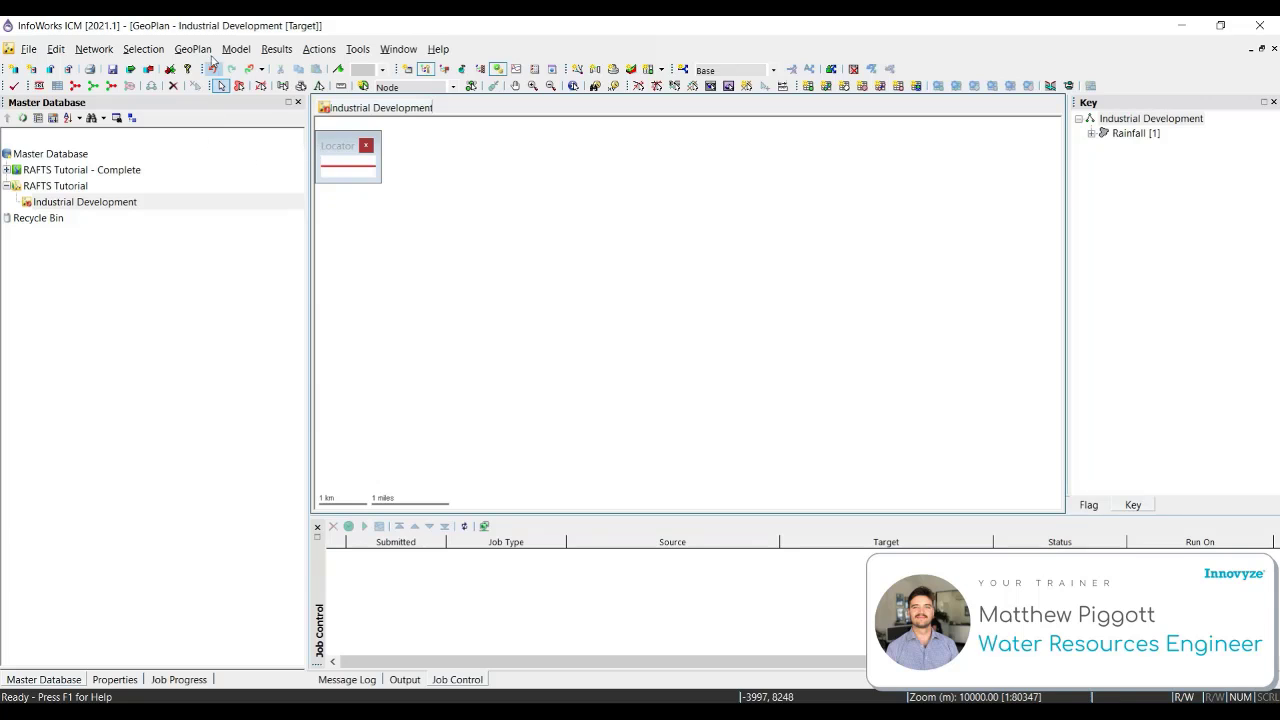
Set the network coordinate system to MGA Zone 56 (GDA 94) [EPSG 28356] under MGA94
left_click(194, 49)
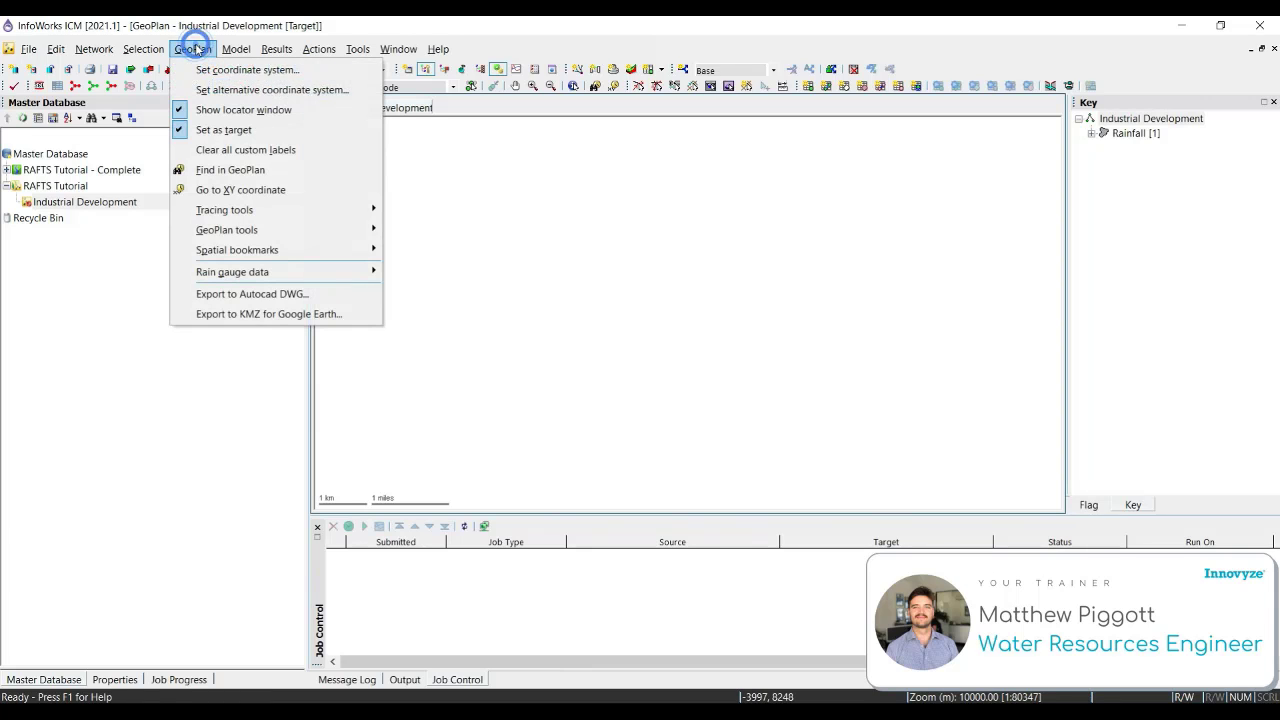
left_click(283, 73)
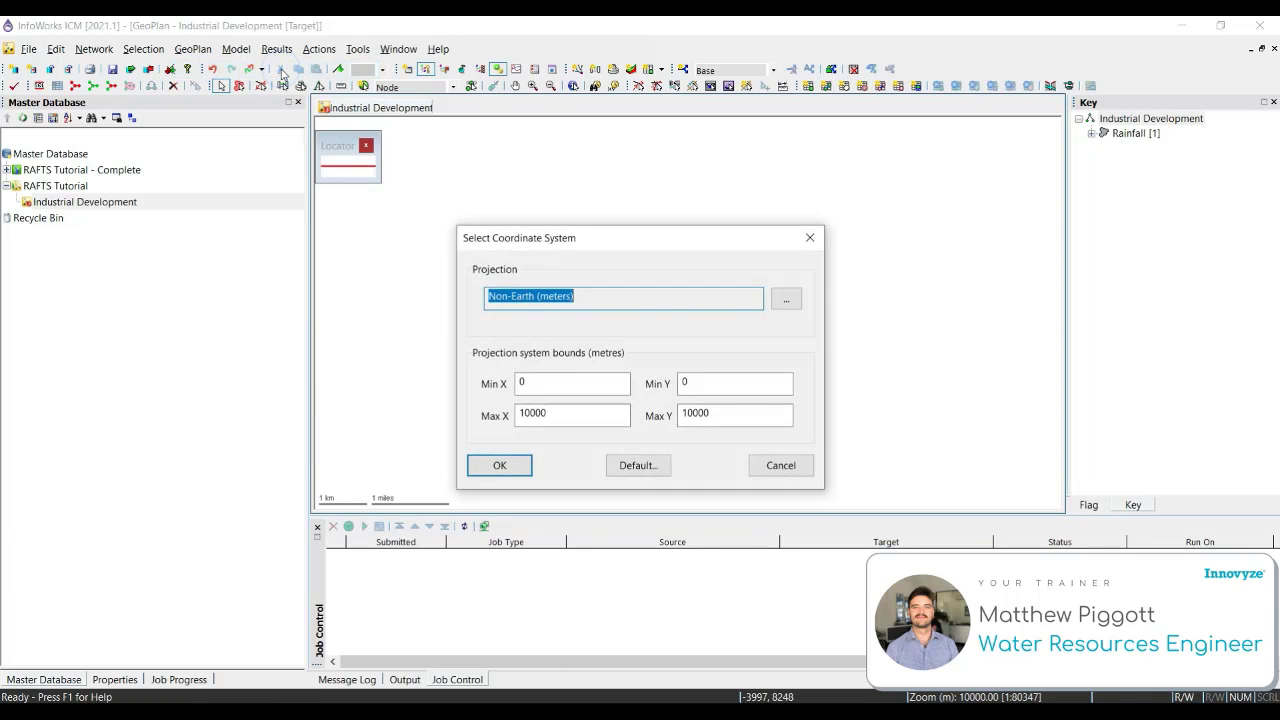
left_click(789, 305)
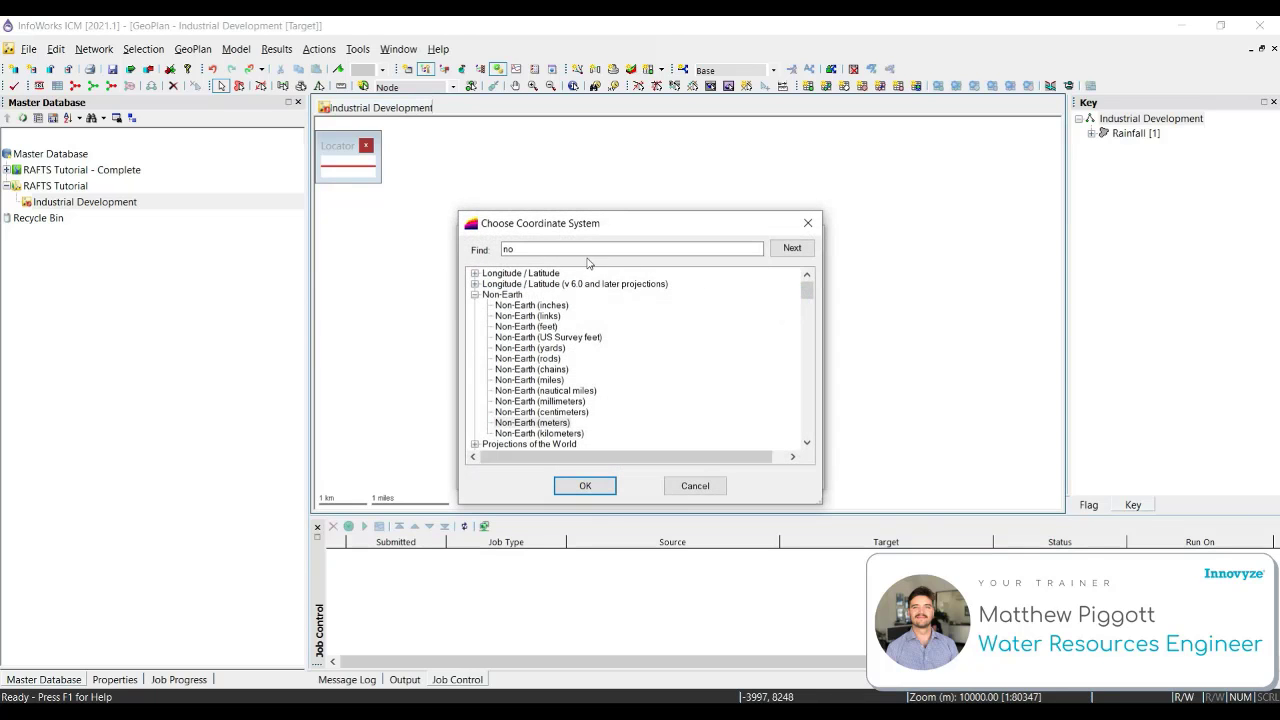
left_click(550, 250)
type("no")
key("Return")
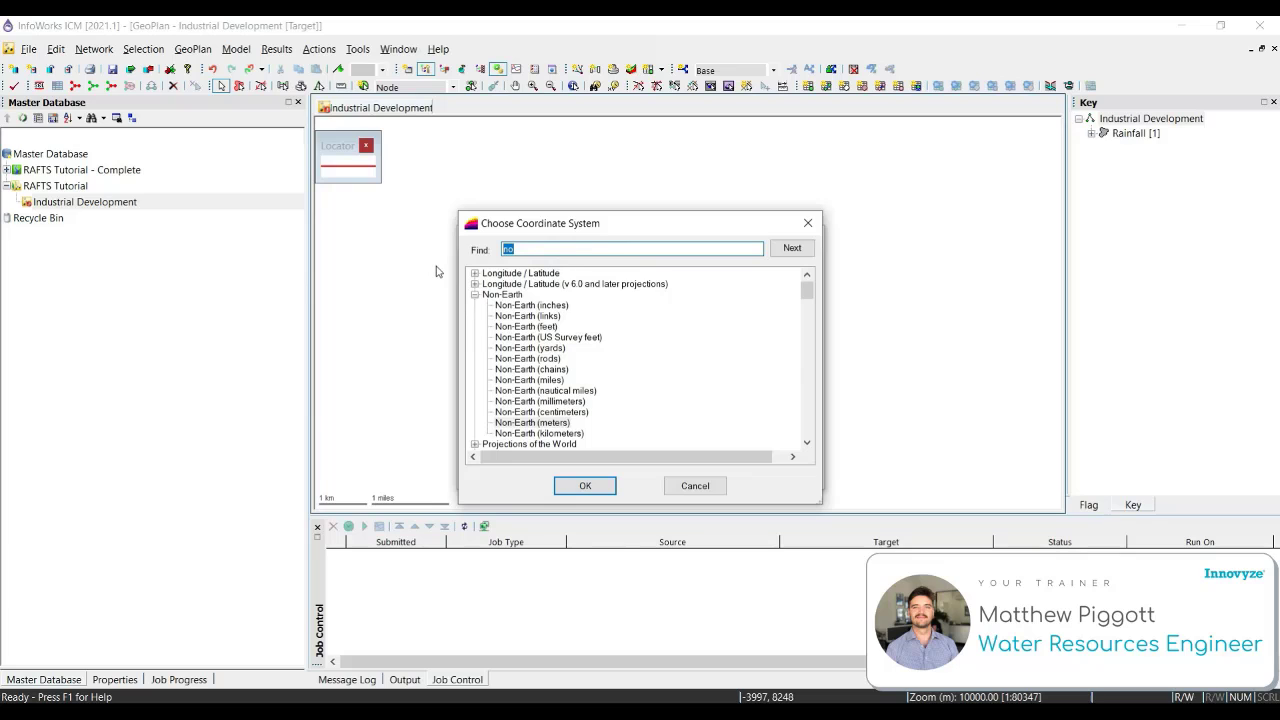
type("MGA 94")
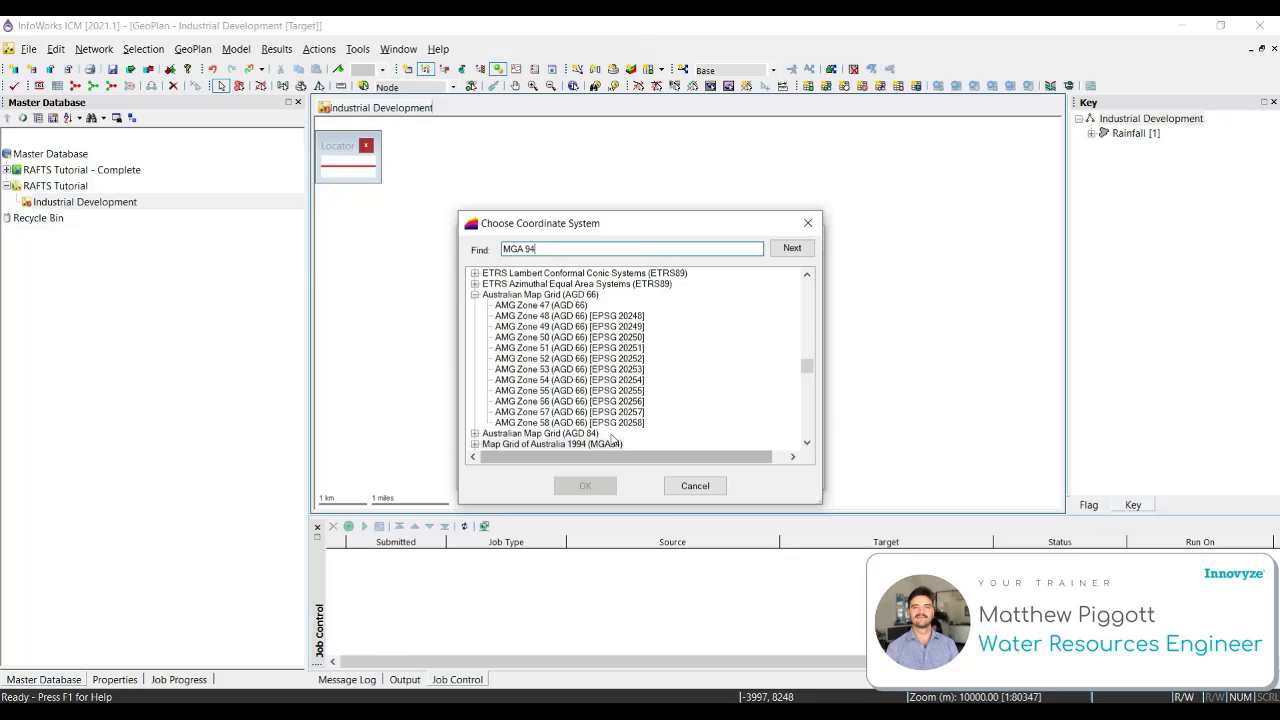
scroll(612, 437, "down", 3)
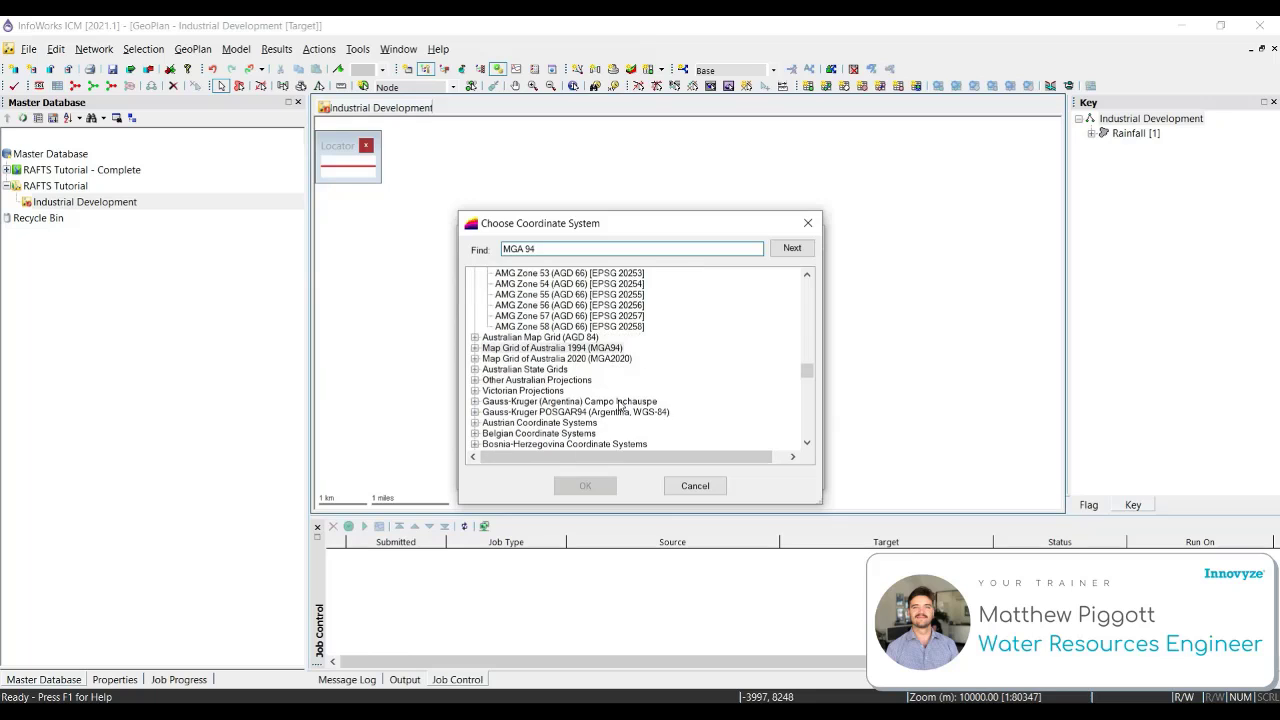
left_click(476, 349)
scroll(640, 358, "down", 2)
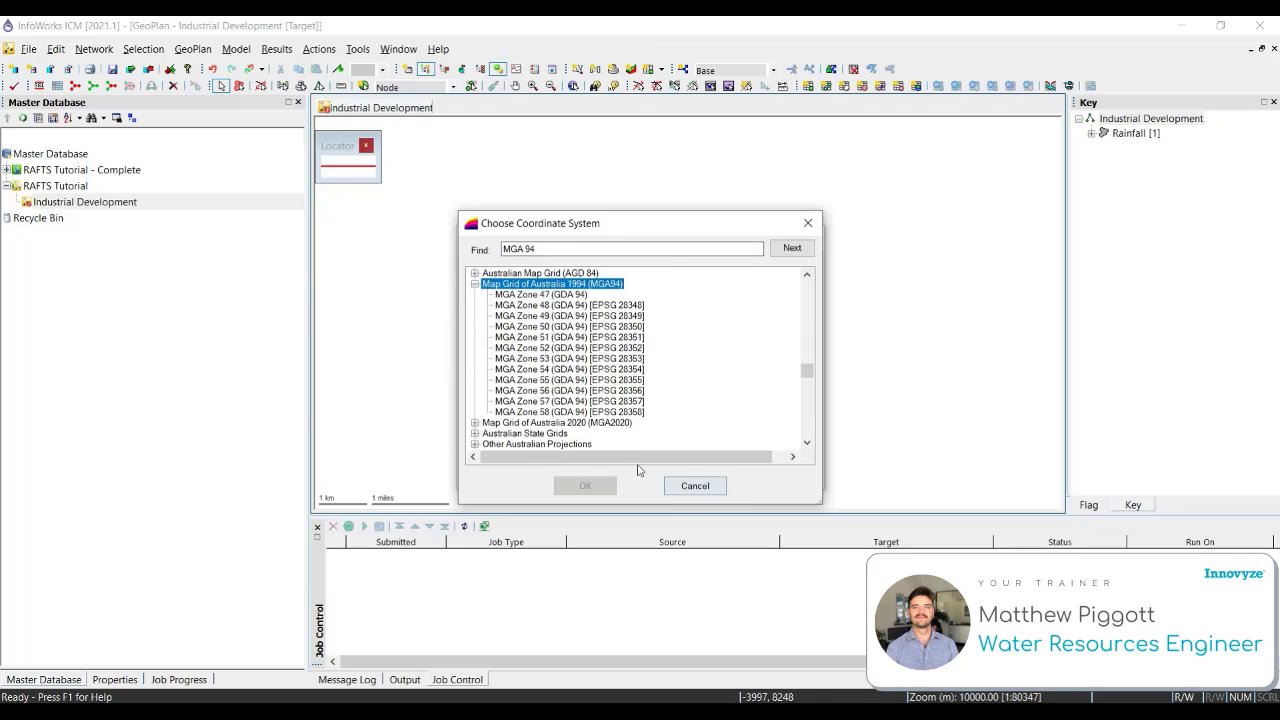
left_click(520, 391)
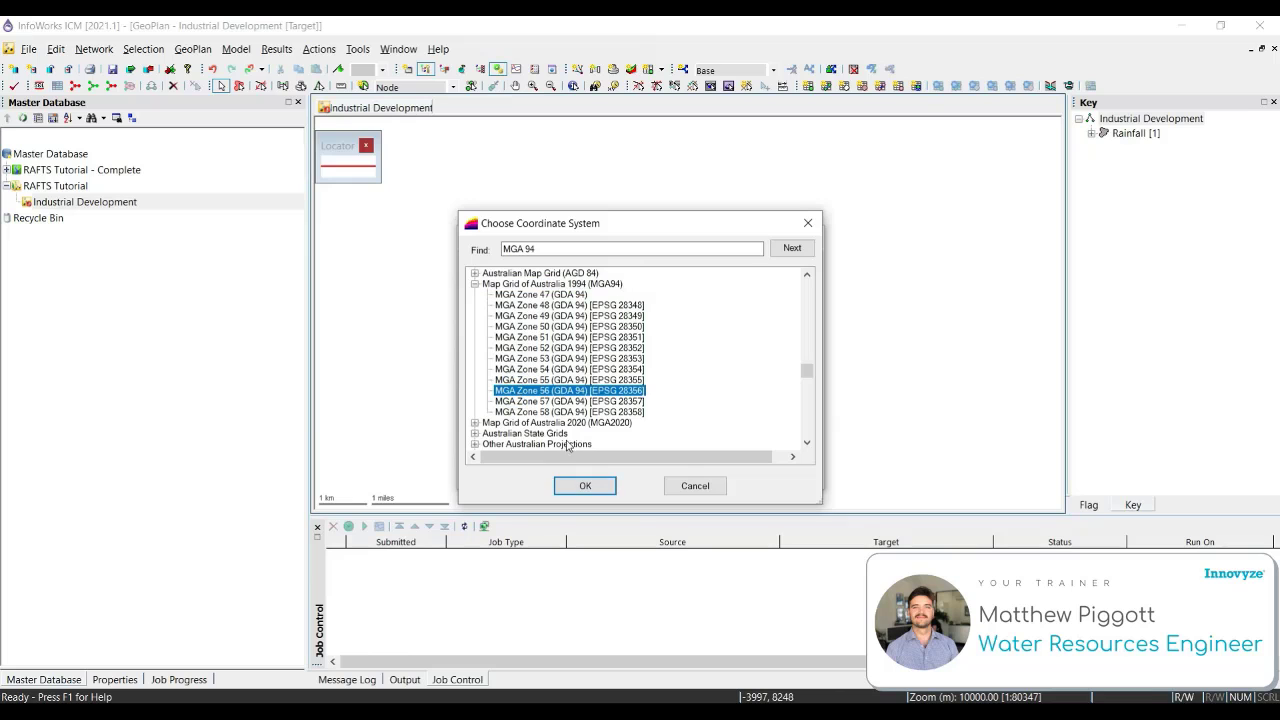
left_click(586, 486)
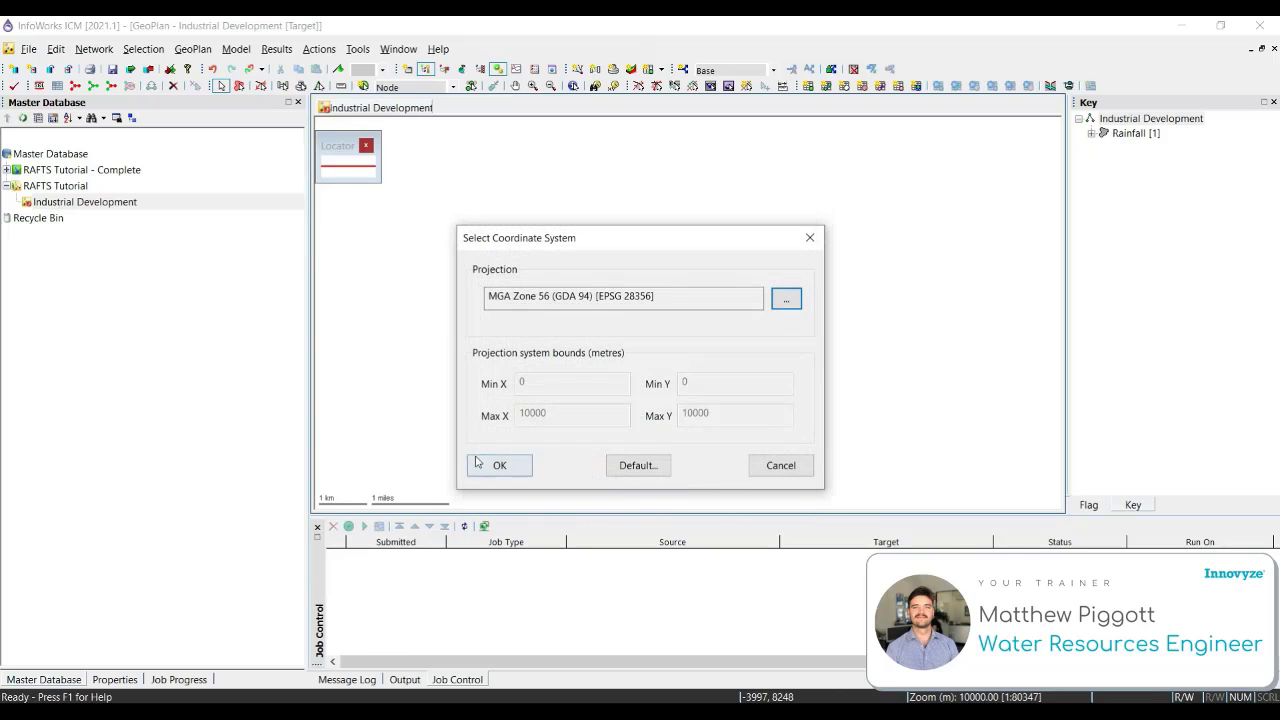
left_click(499, 466)
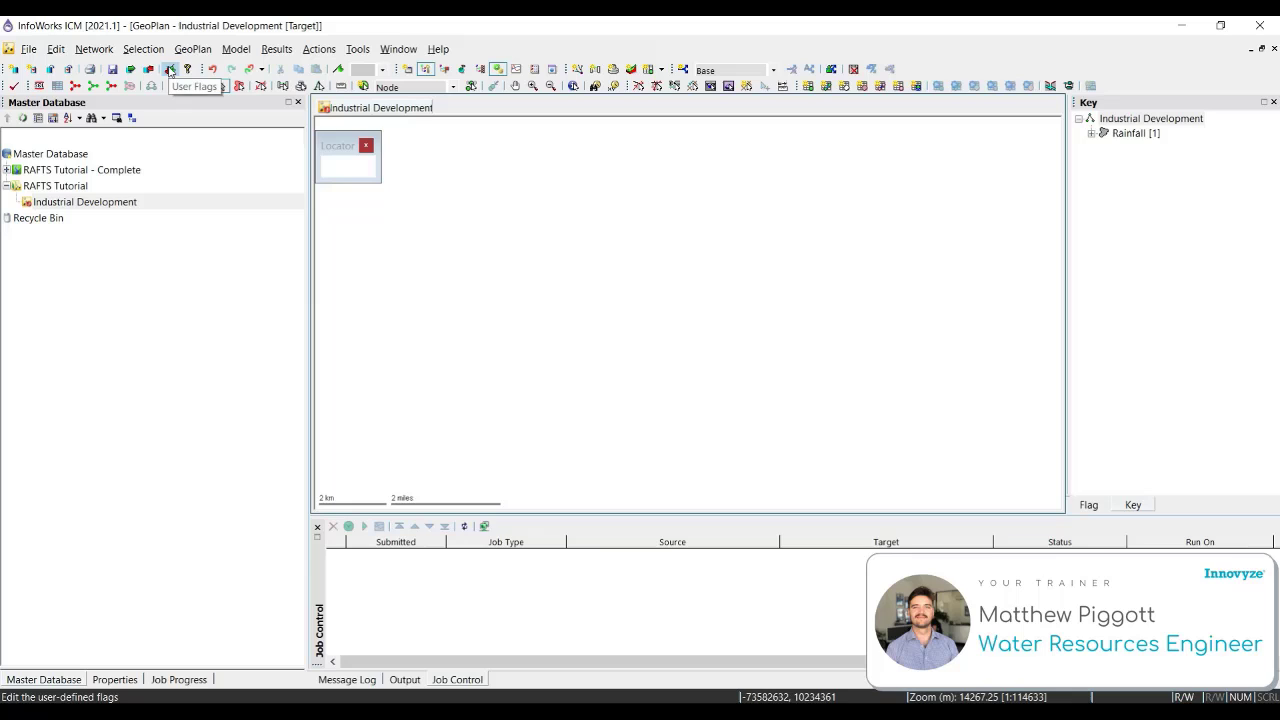
Add a new user-defined flag named MP in the master database settings
left_click(28, 50)
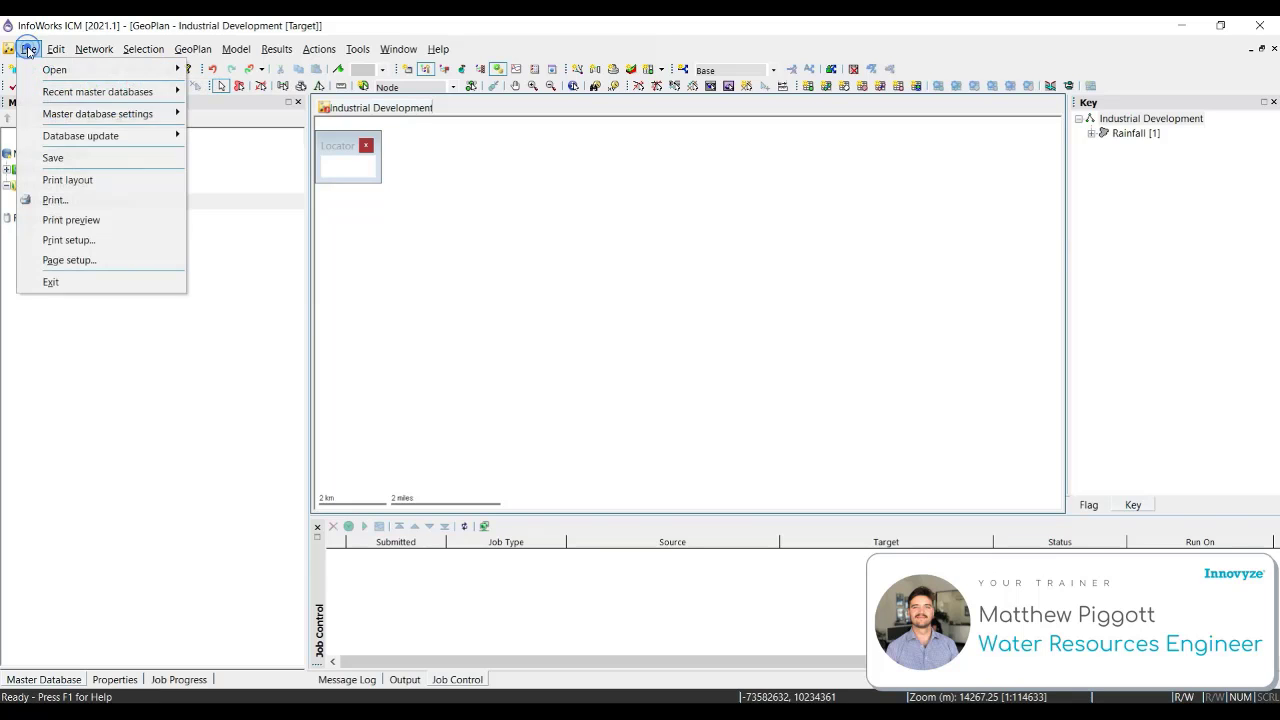
mouse_move(121, 116)
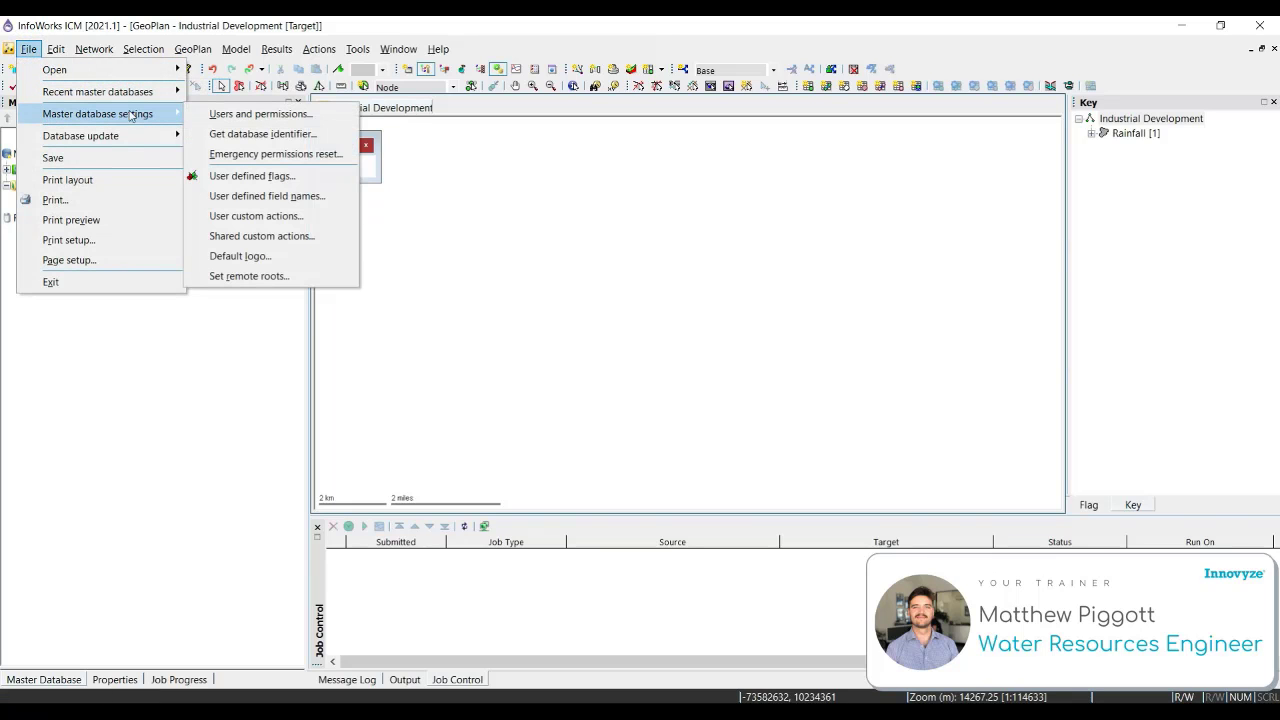
left_click(307, 178)
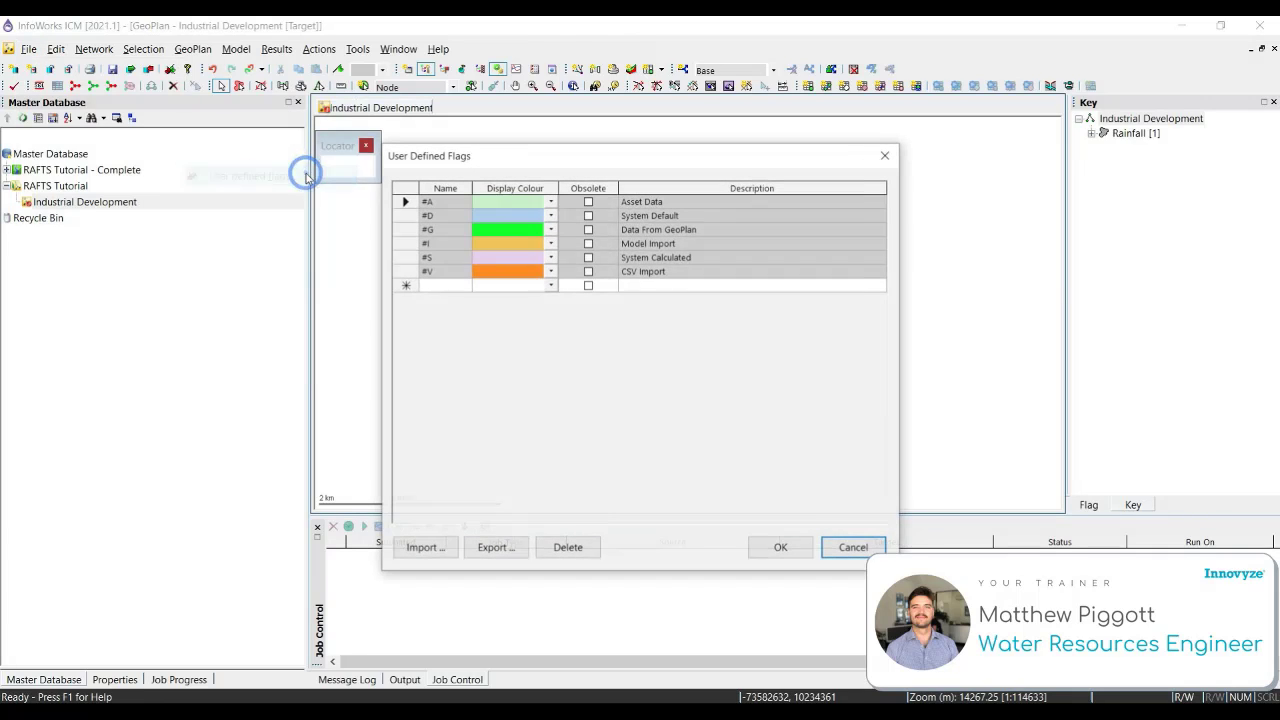
left_click(449, 287)
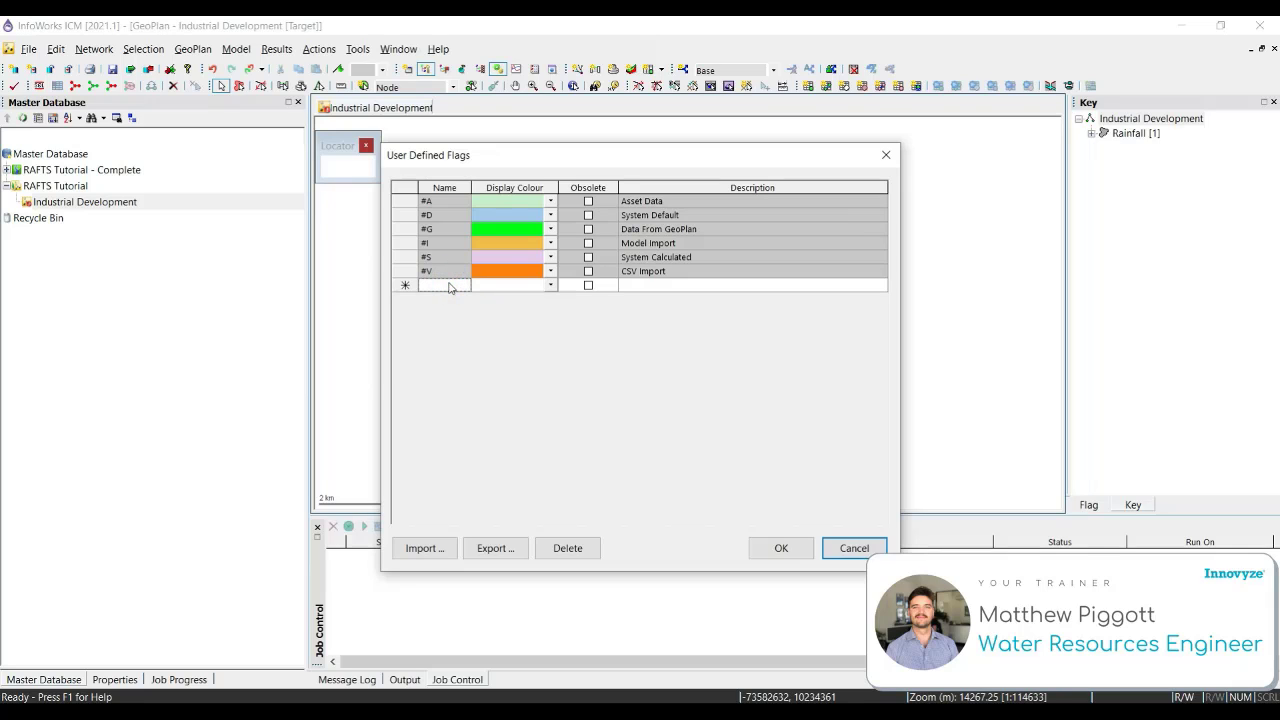
type("M")
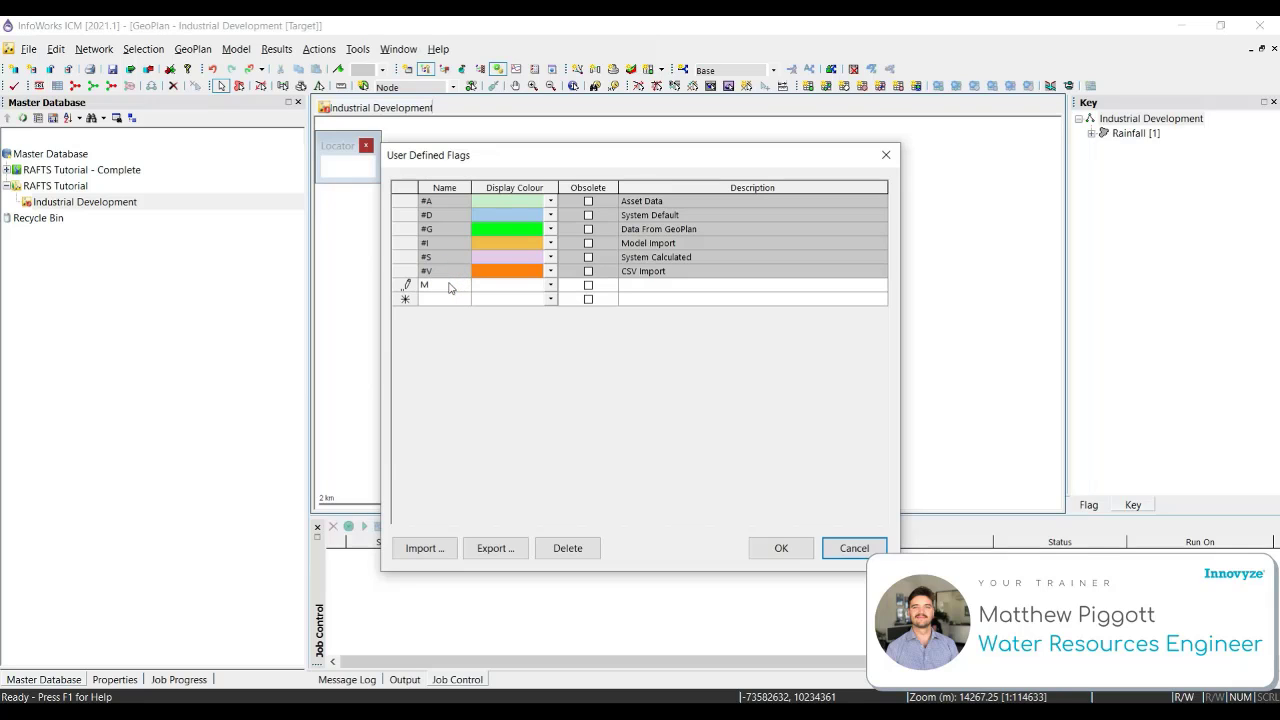
type("P")
Give the MP flag a custom pink colour and a description noting the trainer's manual changes
left_click(551, 285)
left_click(522, 362)
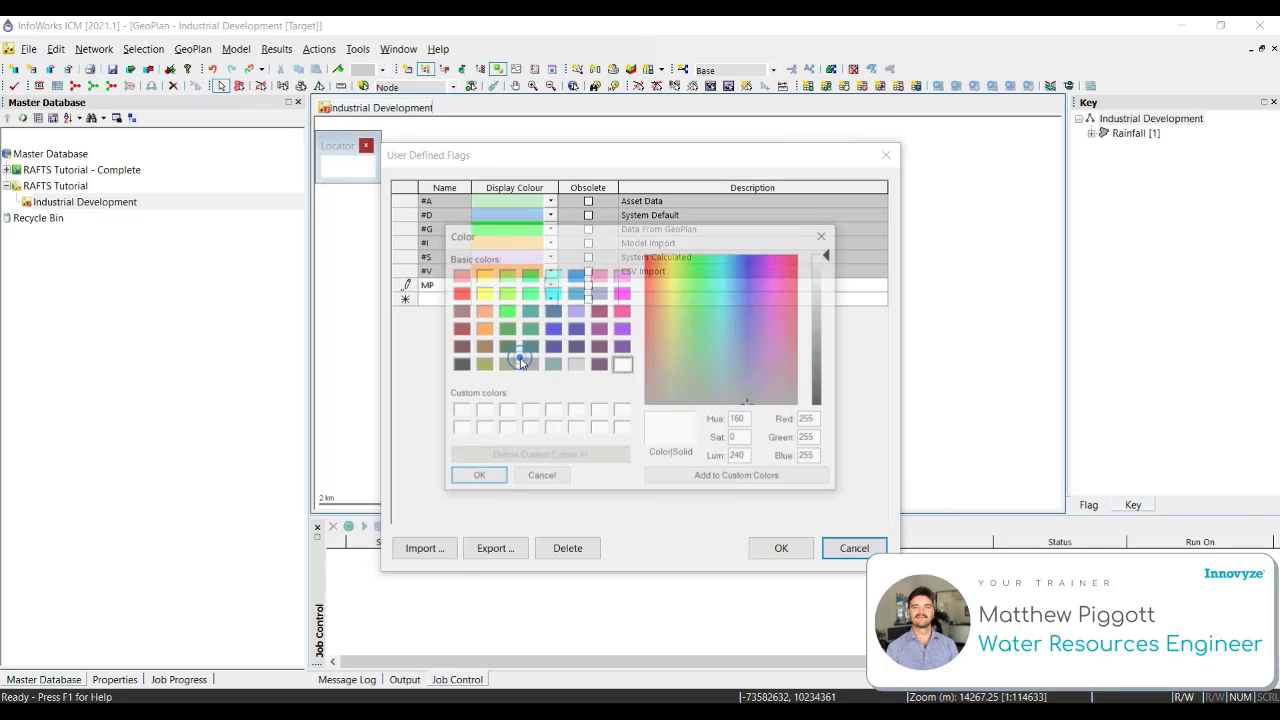
left_click(622, 310)
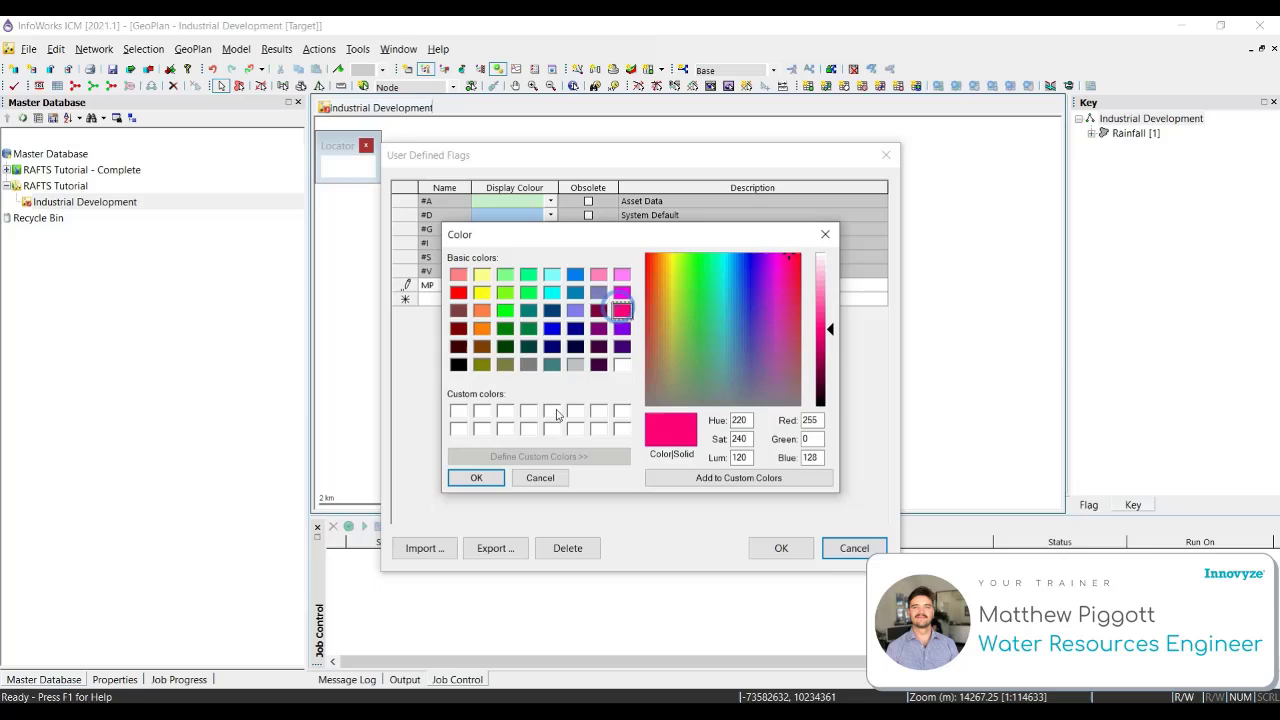
left_click(477, 478)
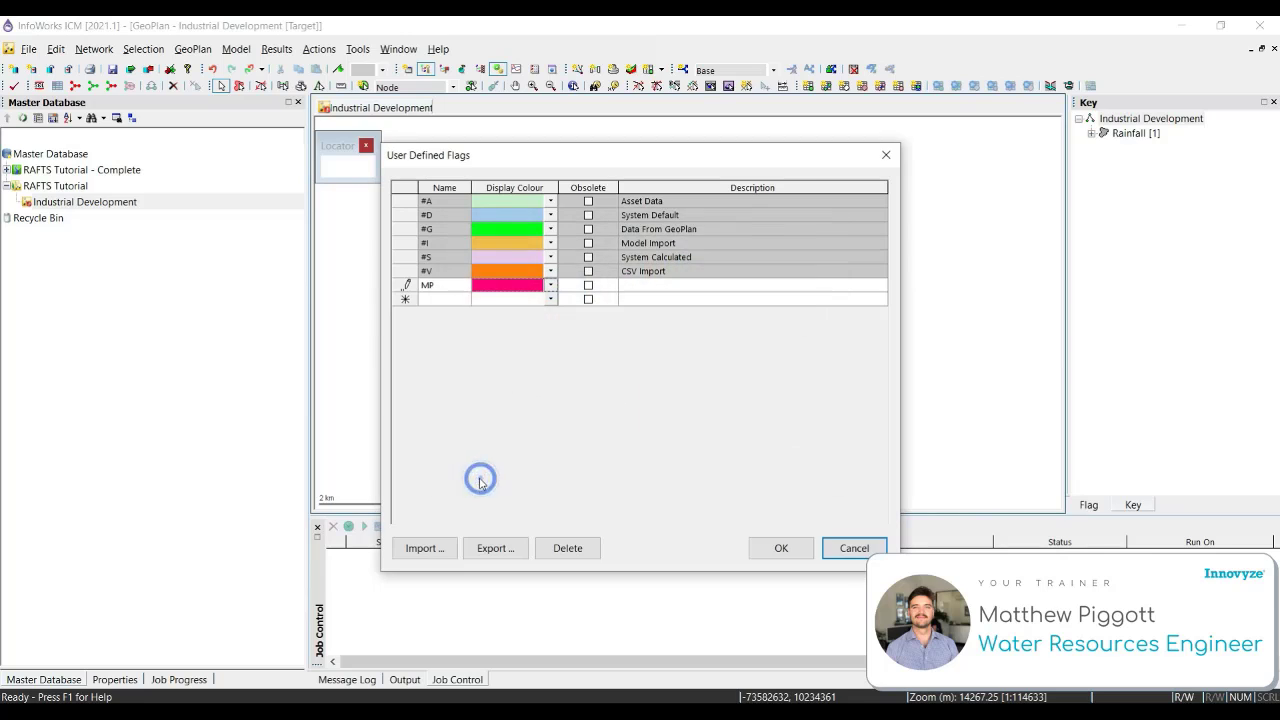
left_click(650, 288)
type("Man")
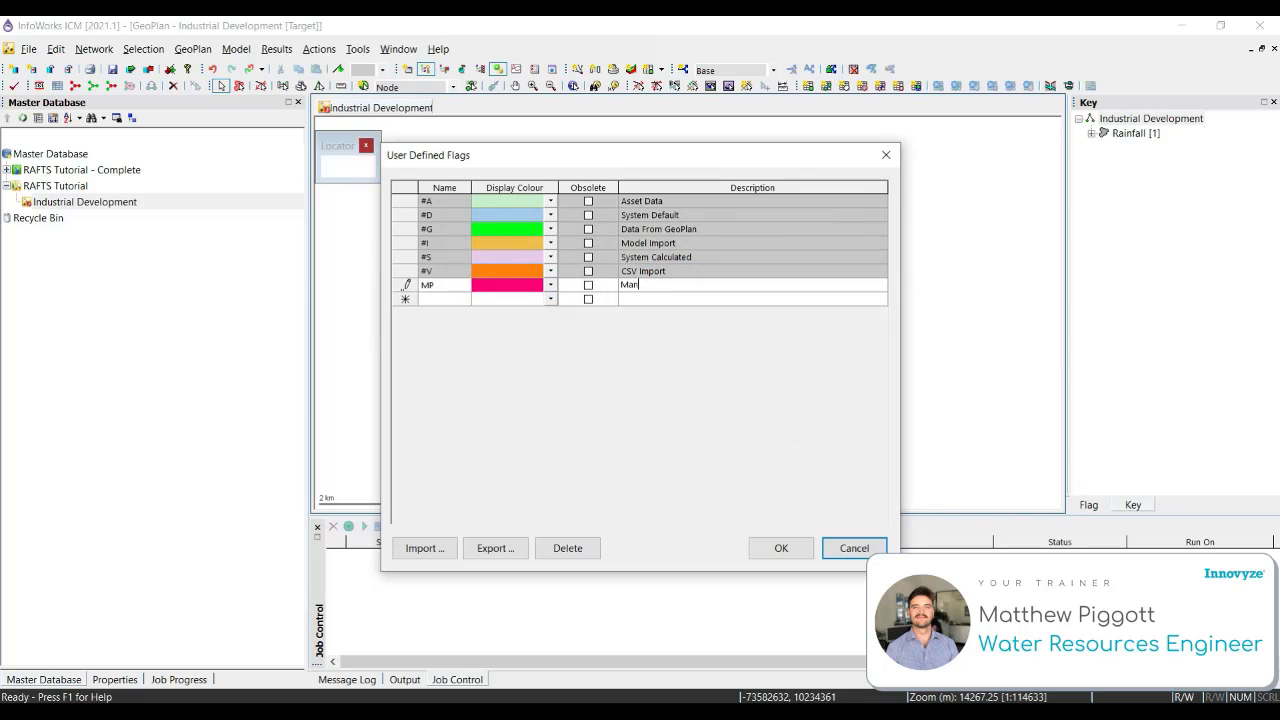
type("ual Changes by Matthew Piggott")
left_click(791, 555)
Close the flag list, then turn on edit flagging with MP as the current flag
left_click(791, 555)
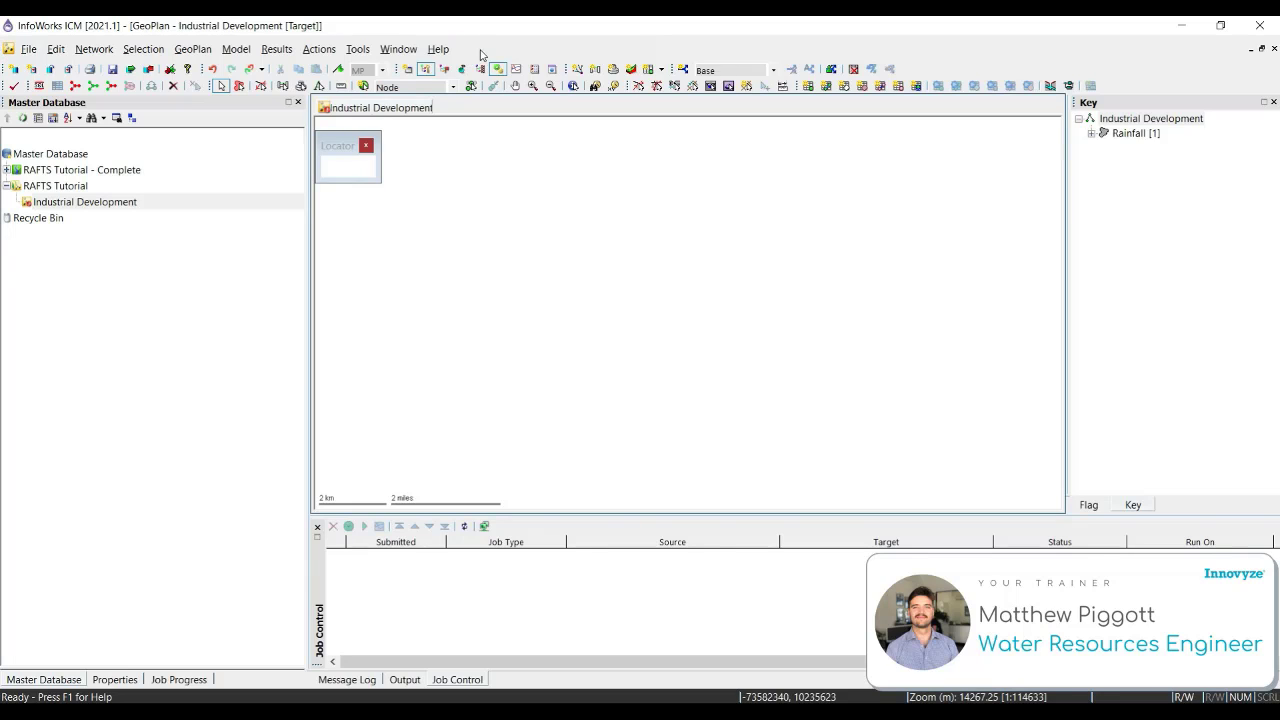
left_click(345, 71)
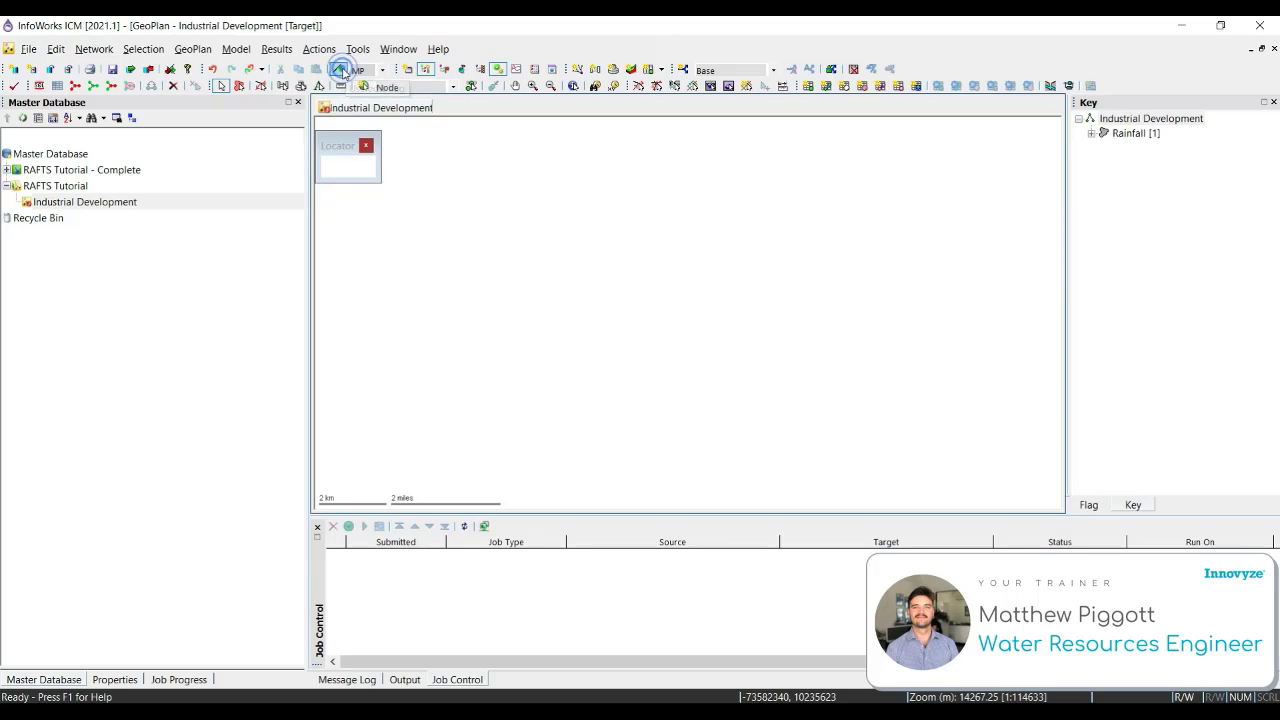
left_click(383, 71)
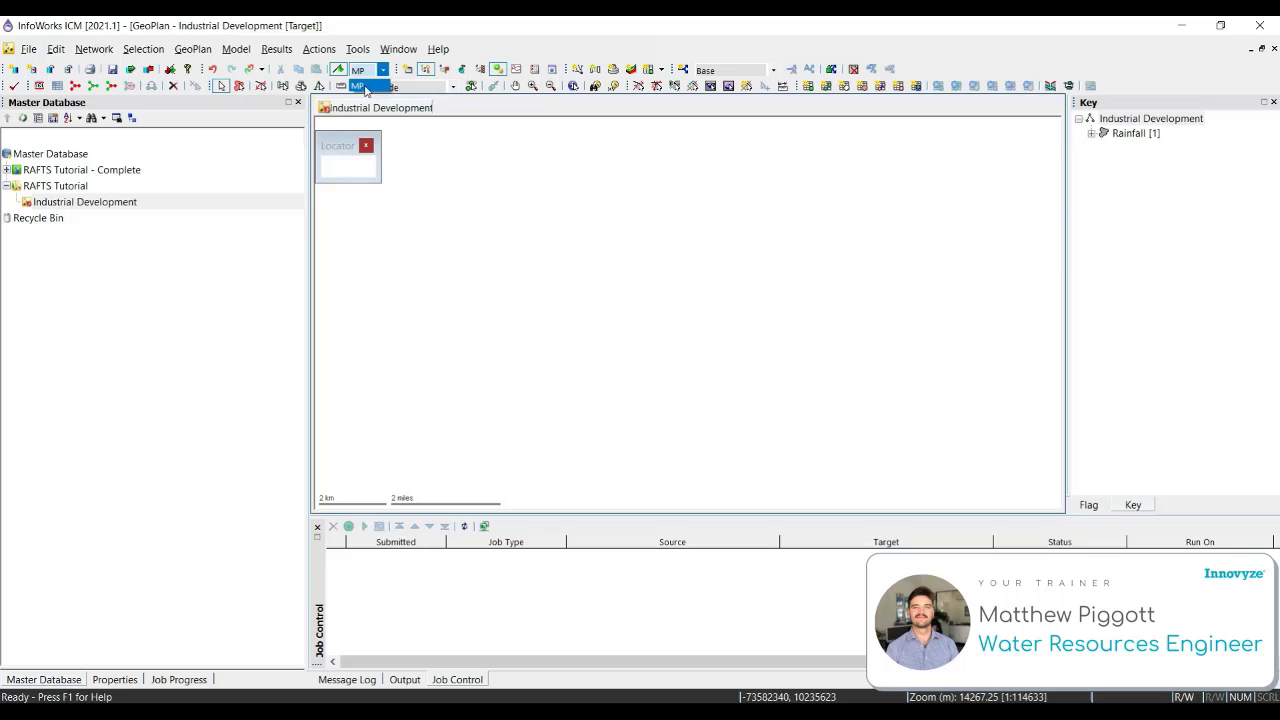
left_click(486, 35)
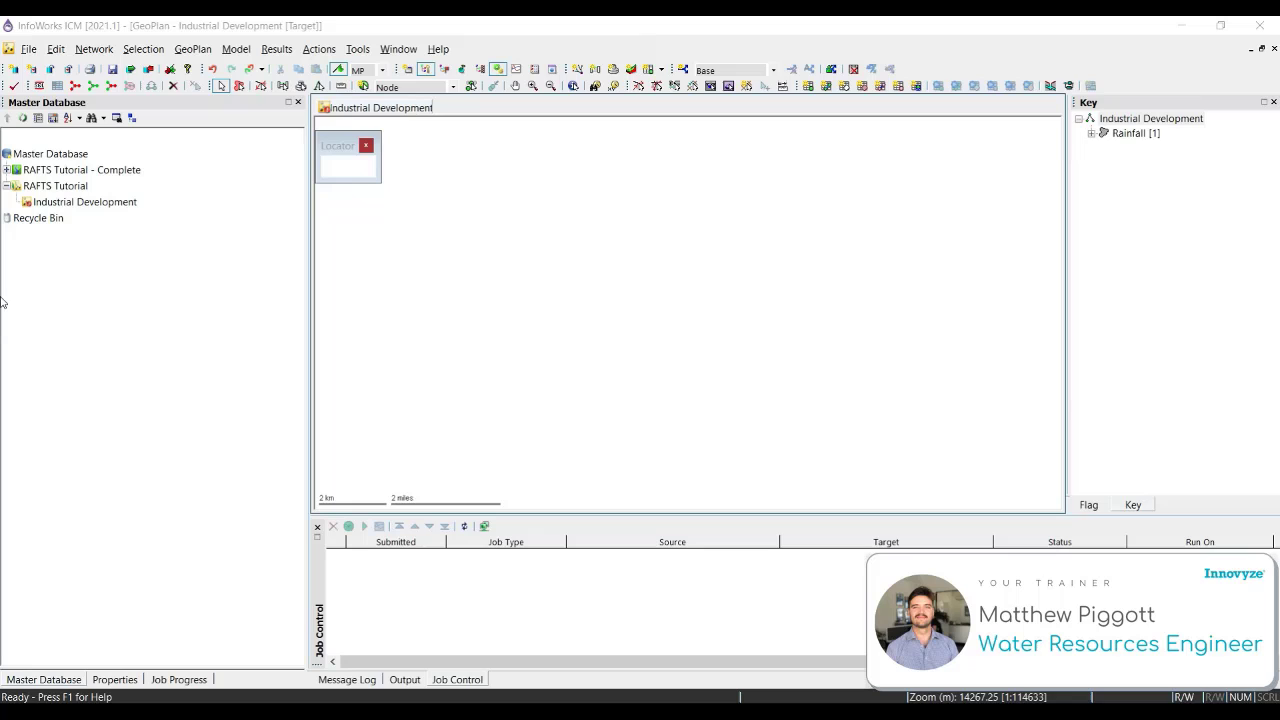
Open the subcatchment User Defined Defaults and the options for the DEFAULT Land use ID
left_click(96, 50)
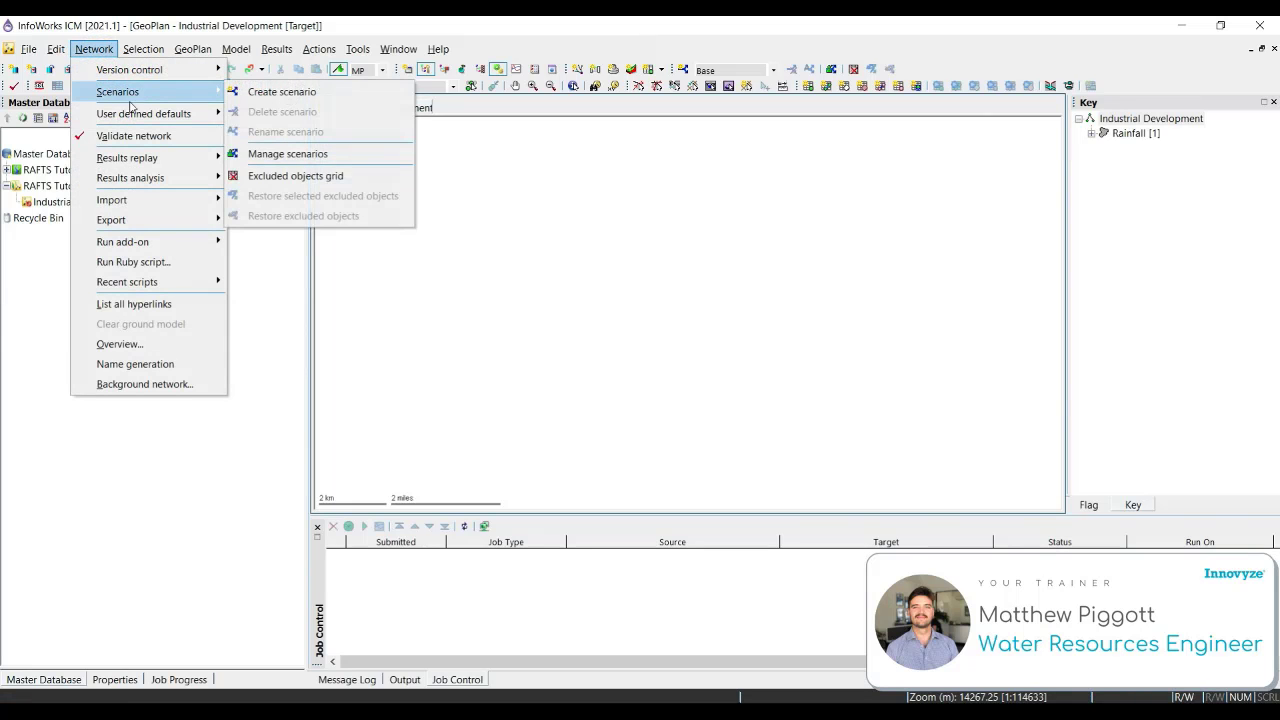
mouse_move(171, 116)
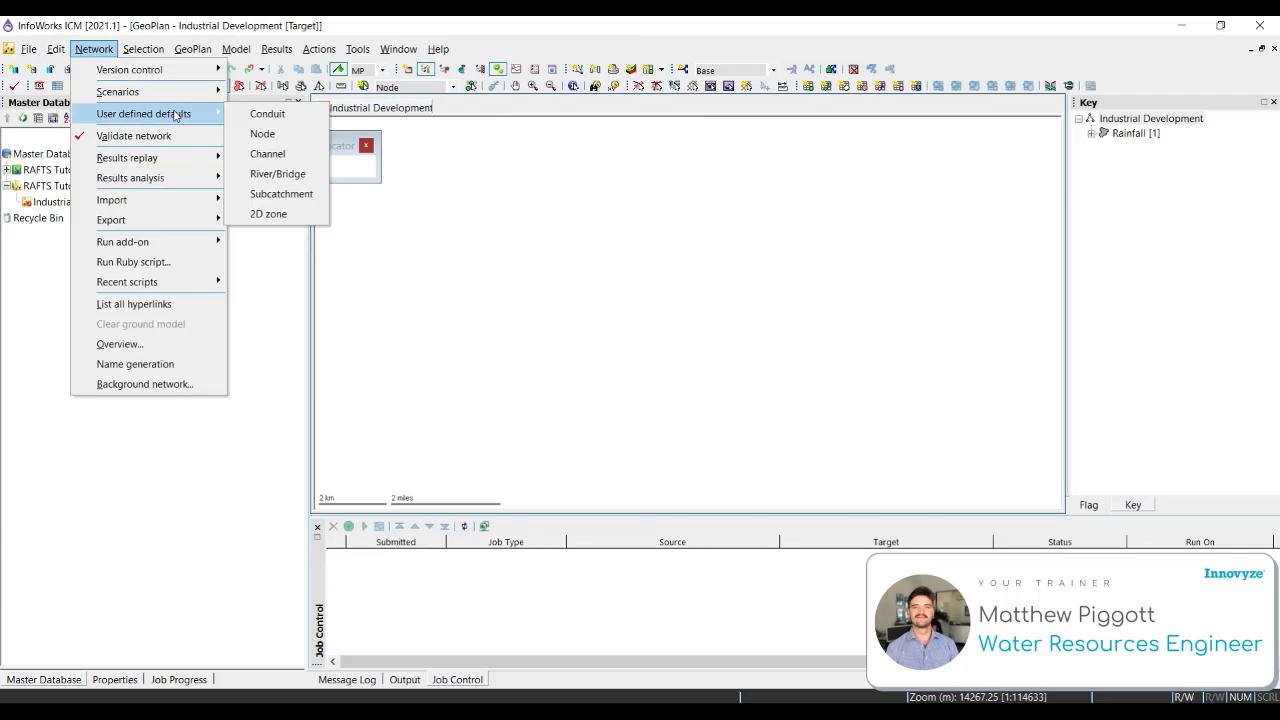
left_click(301, 196)
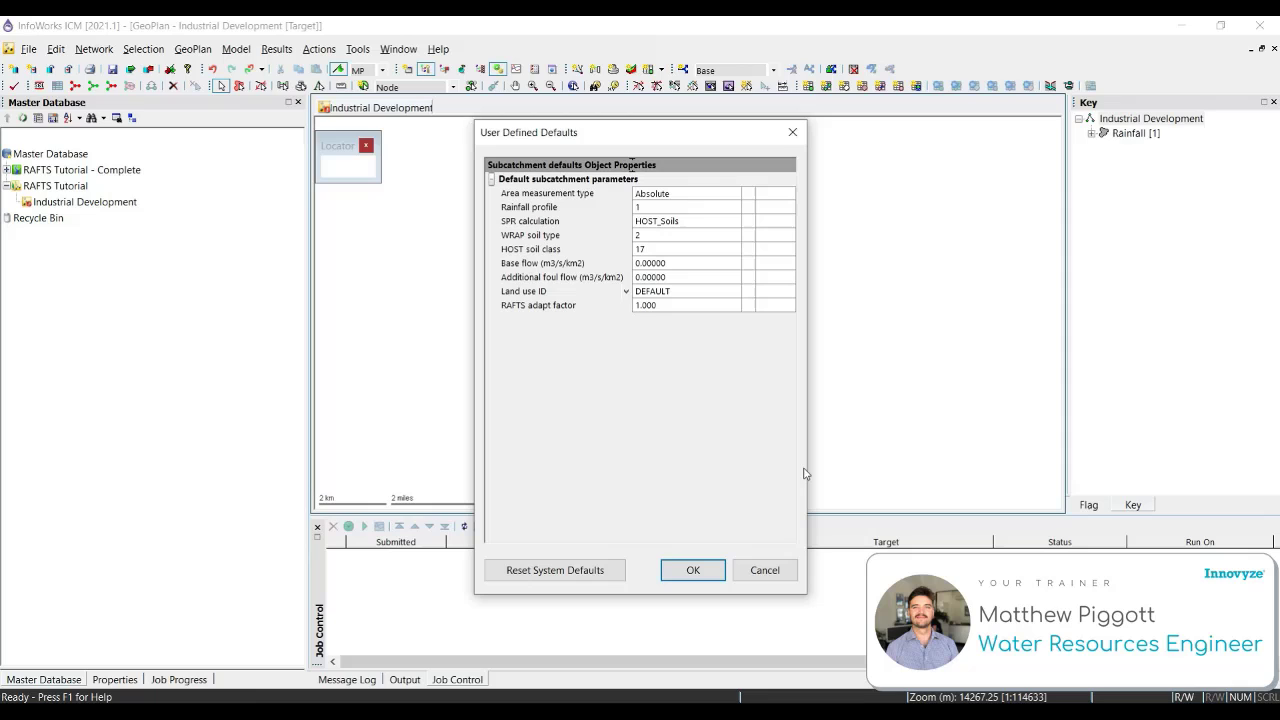
left_click(626, 291)
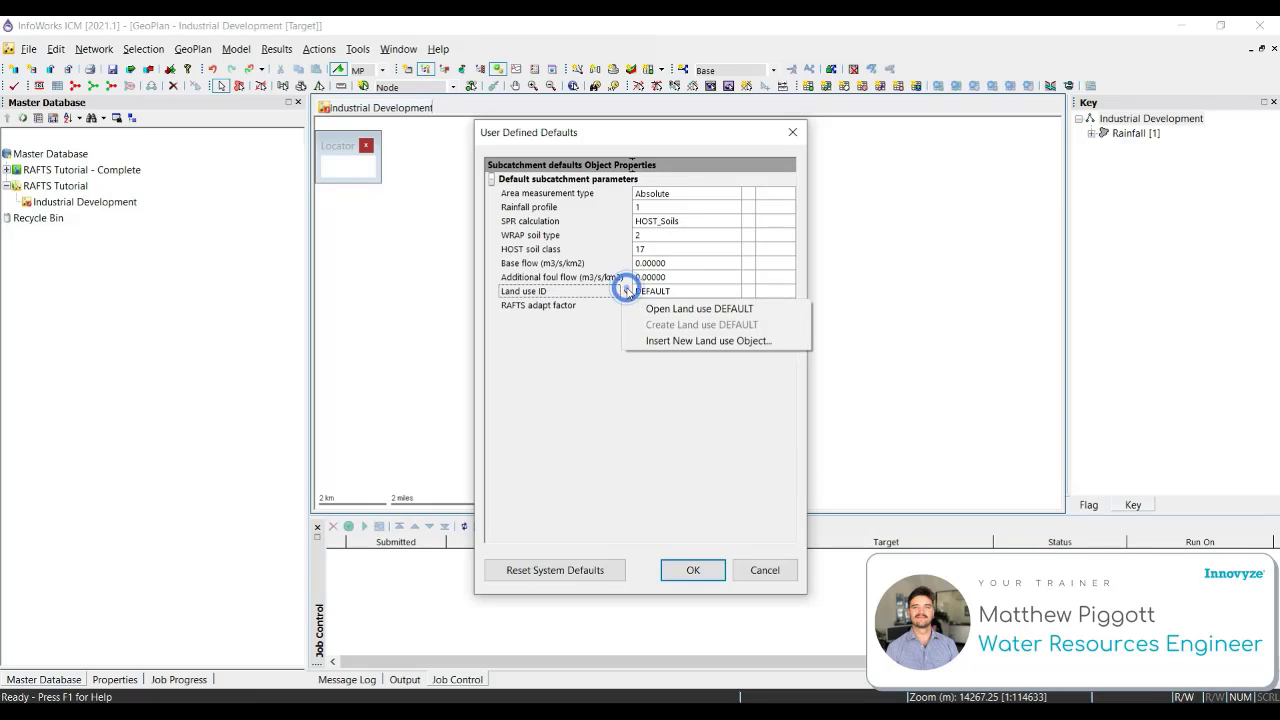
Open the DEFAULT land use properties and change its Land use ID to RURAL
left_click(789, 314)
left_click_drag(677, 197, 660, 182)
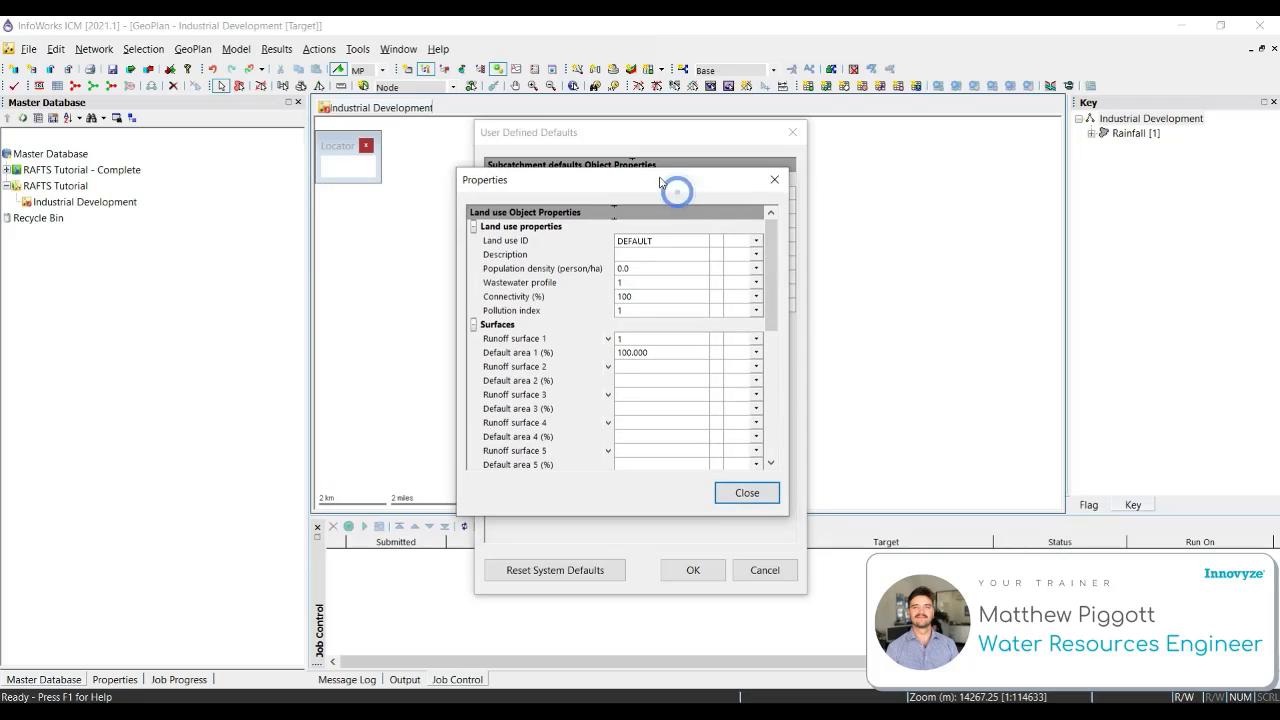
left_click(670, 241)
type("RURAL")
left_click(610, 340)
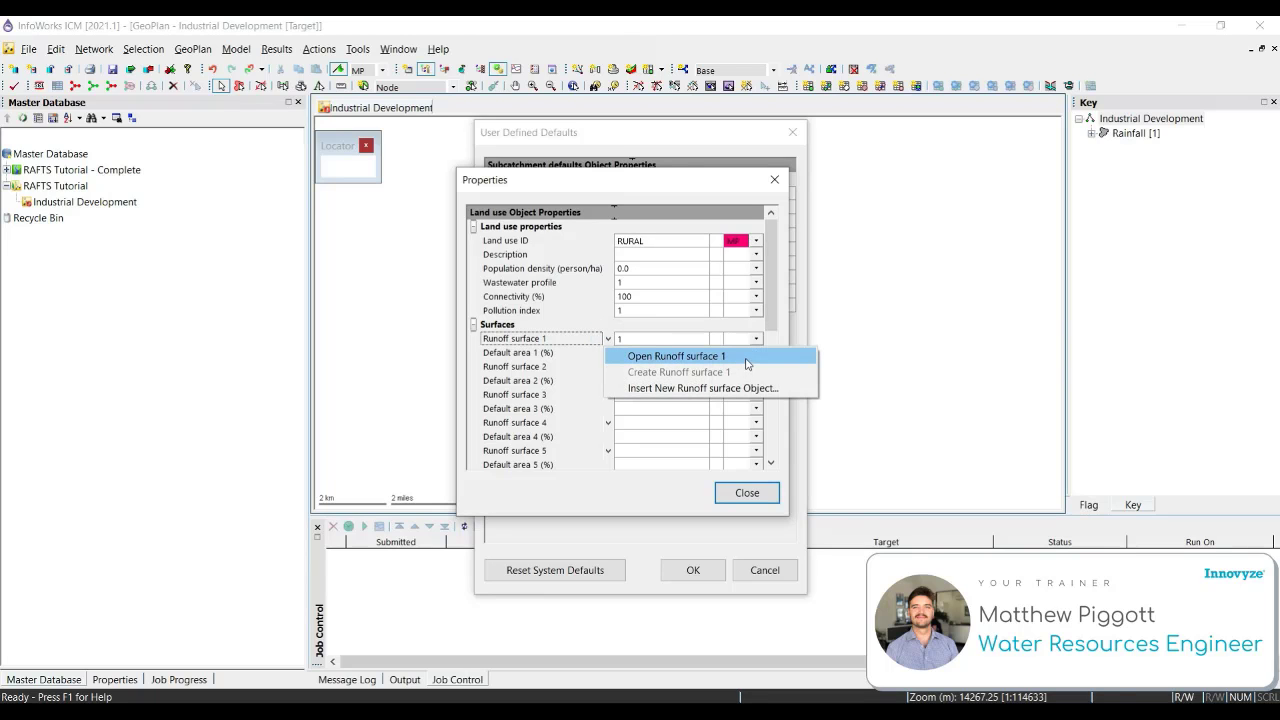
Describe runoff surface 1 as IL=15_CL=2.5_n=0.045 and set its surface type to Pervious
left_click(745, 358)
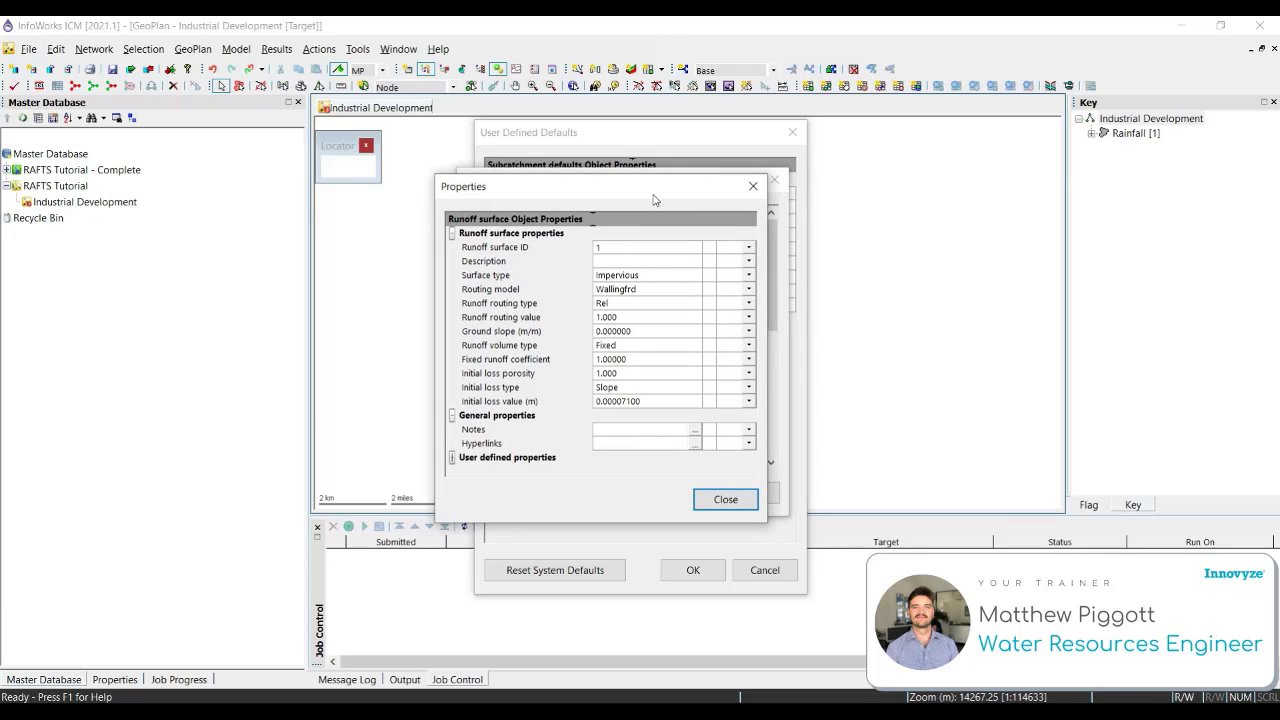
left_click_drag(658, 192, 578, 212)
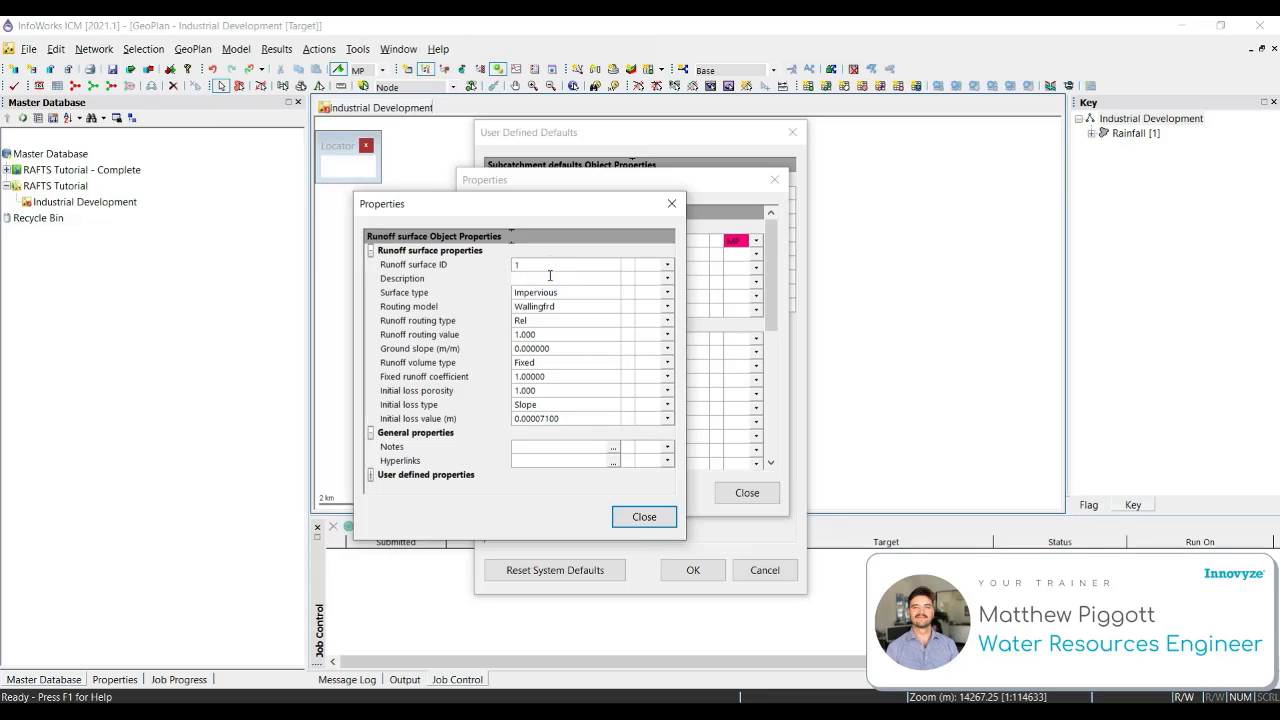
type("IL_=")
type("15_CL=2.5_n=0.045")
left_click(621, 292)
left_click(559, 318)
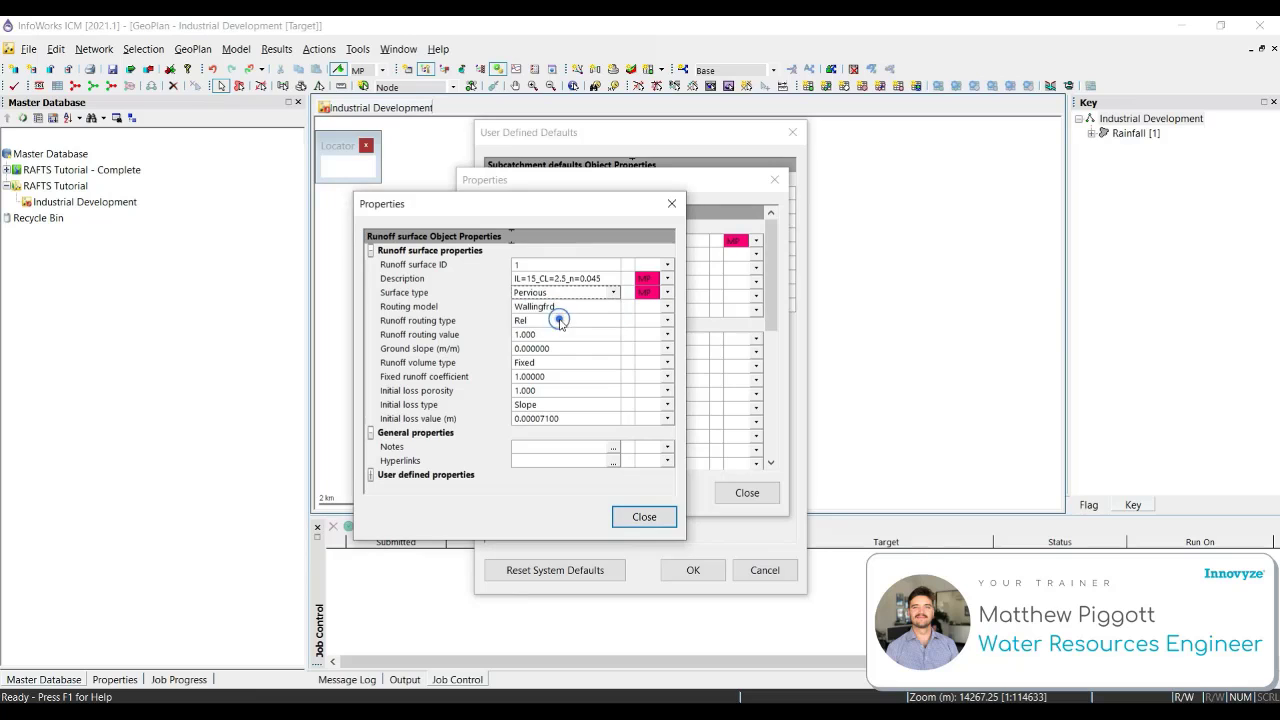
Set runoff surface 1's routing model to RAFTS and runoff volume type to DefConLoss
left_click(614, 311)
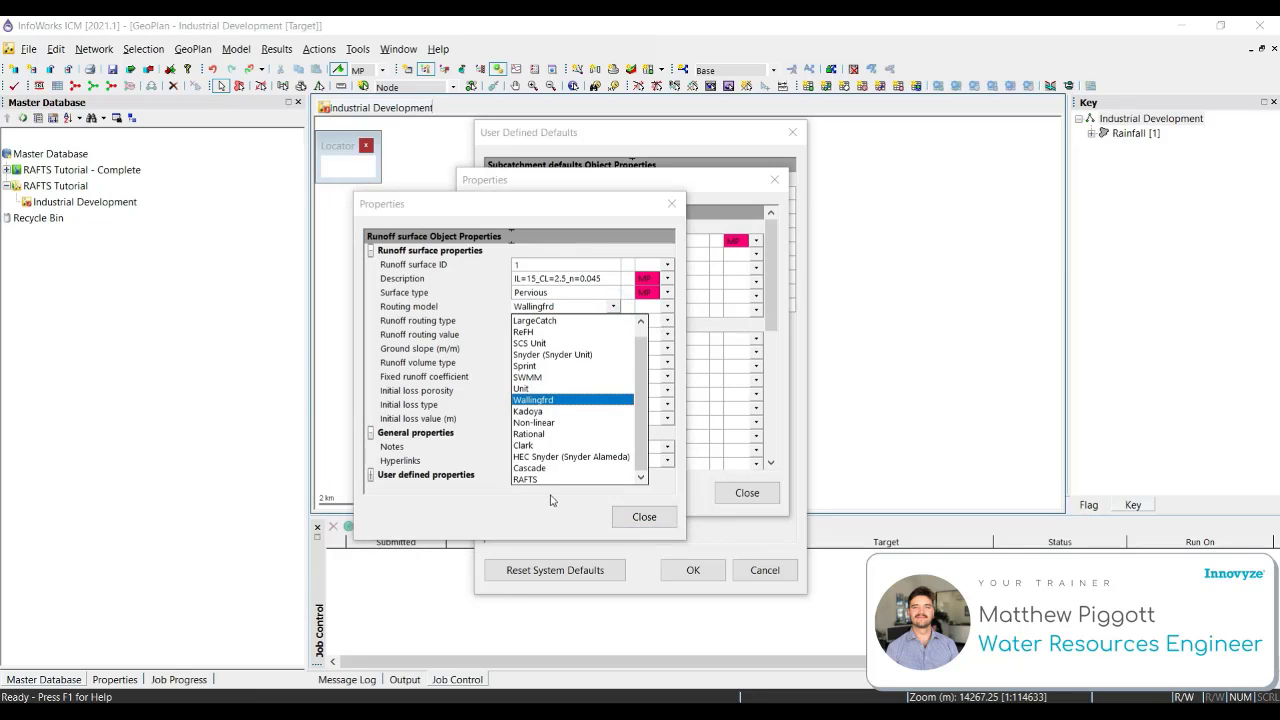
left_click(541, 483)
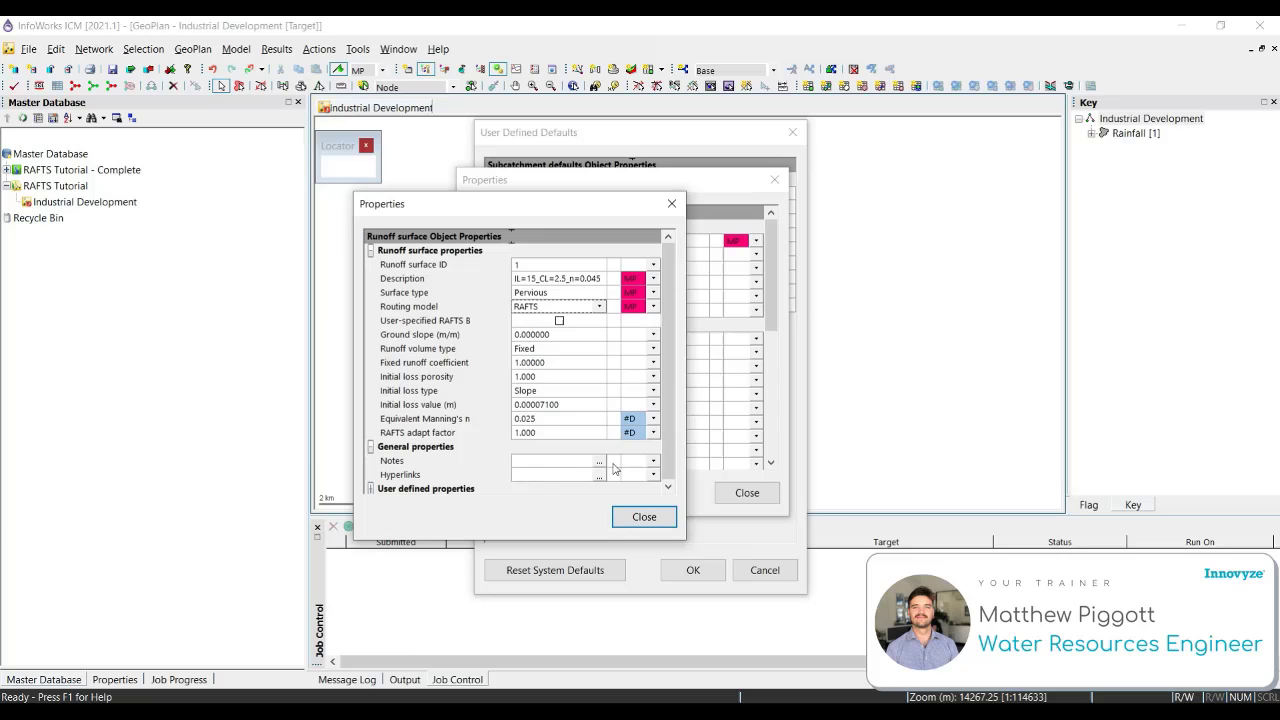
left_click(598, 352)
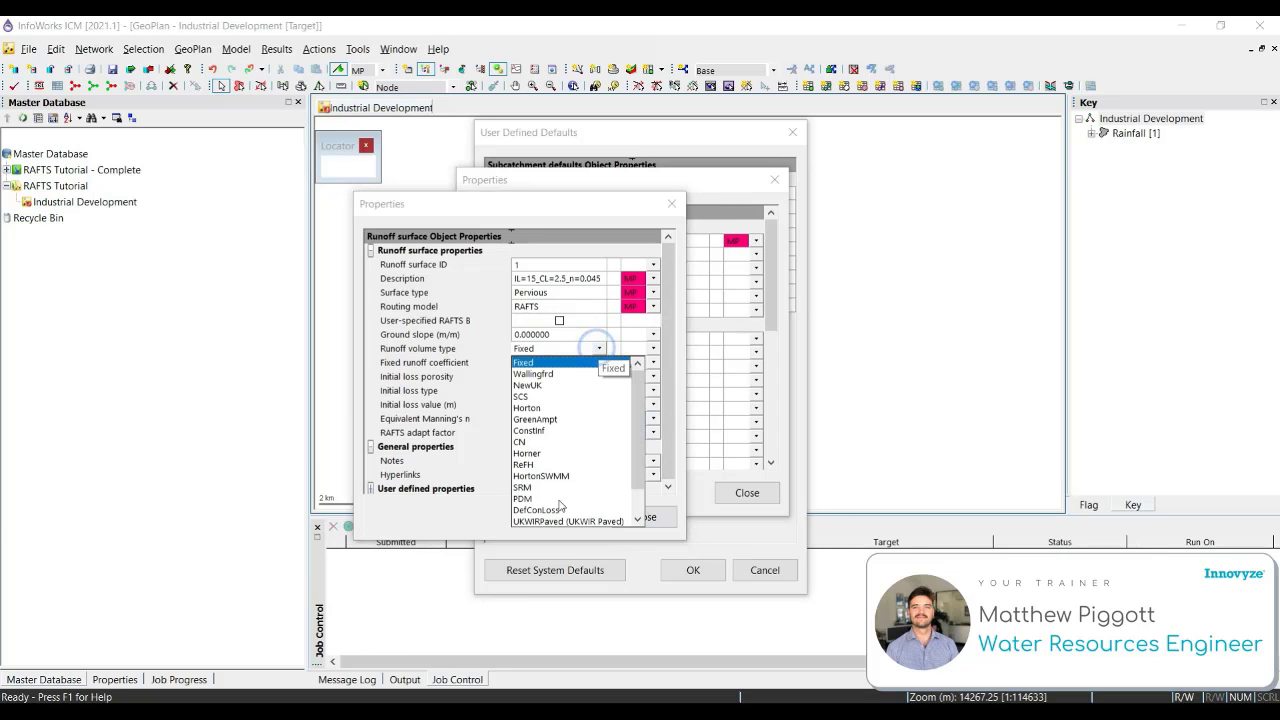
left_click(549, 511)
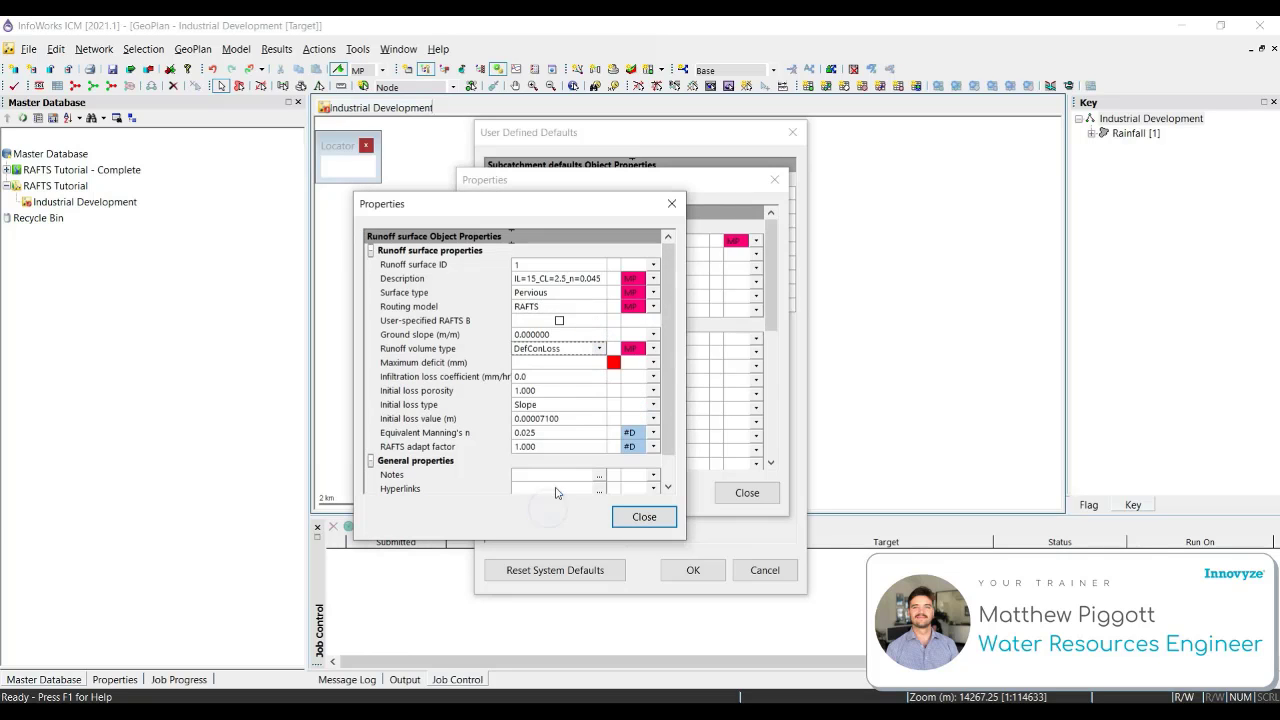
Enter maximum deficit 15, infiltration loss 2.5, Abs initial loss 0 and Manning's n 0.045
left_click(524, 364)
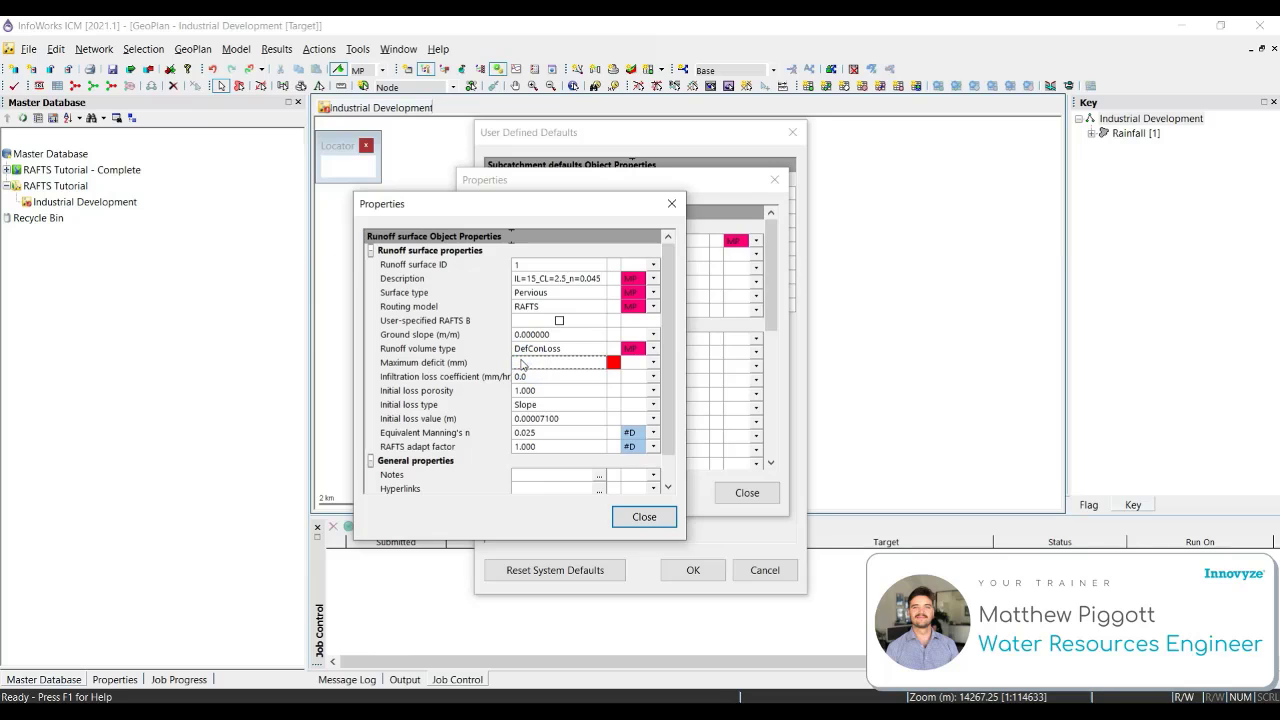
type("15")
key("Return")
type("2.5")
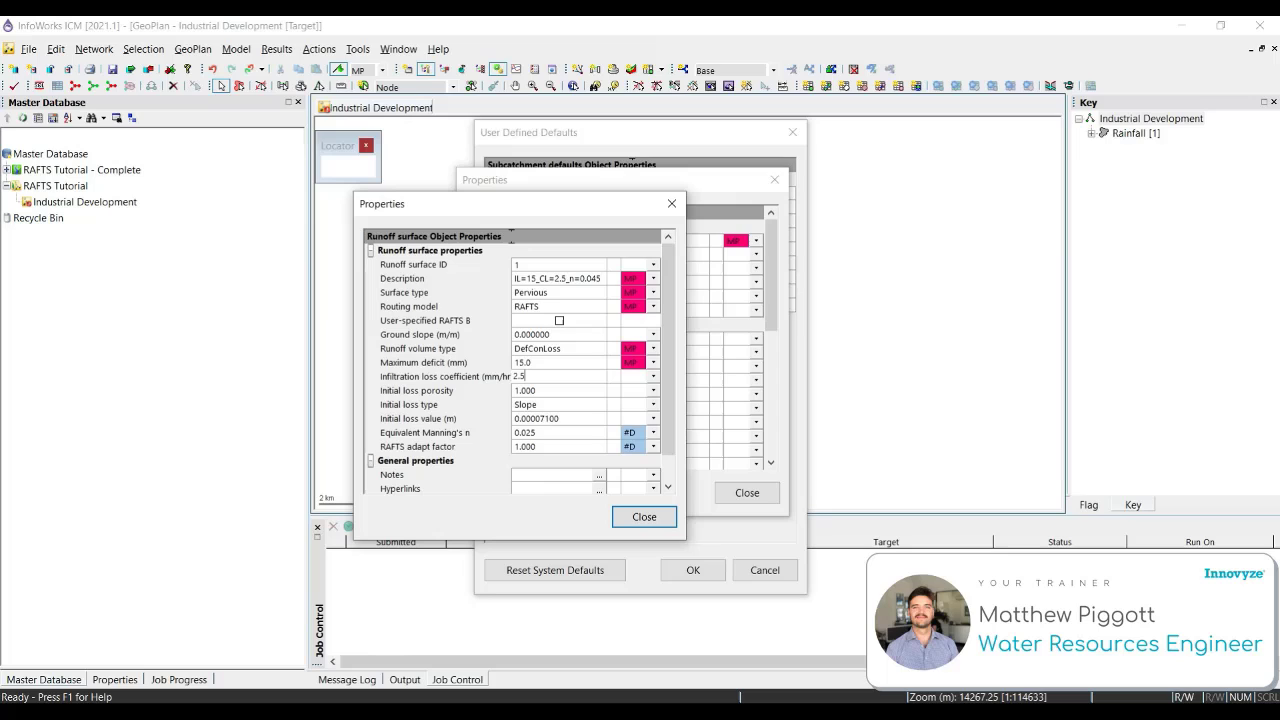
left_click(600, 408)
left_click(555, 418)
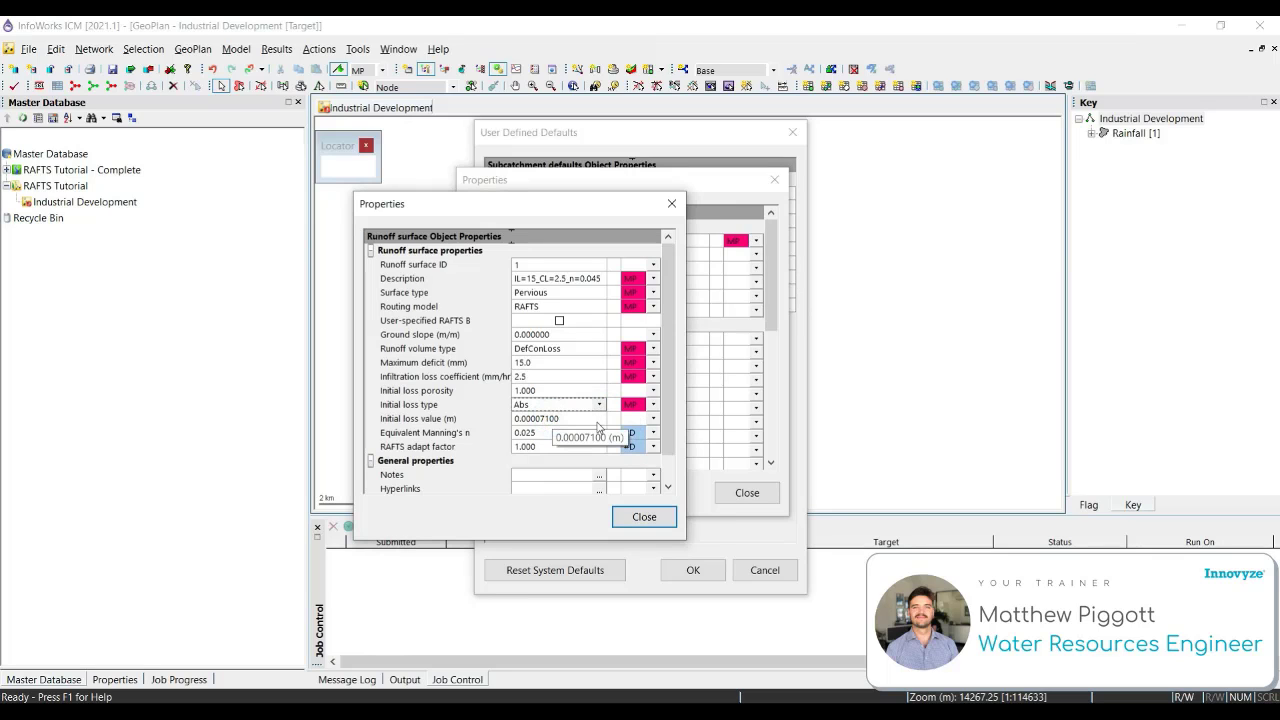
left_click(581, 419)
type("0")
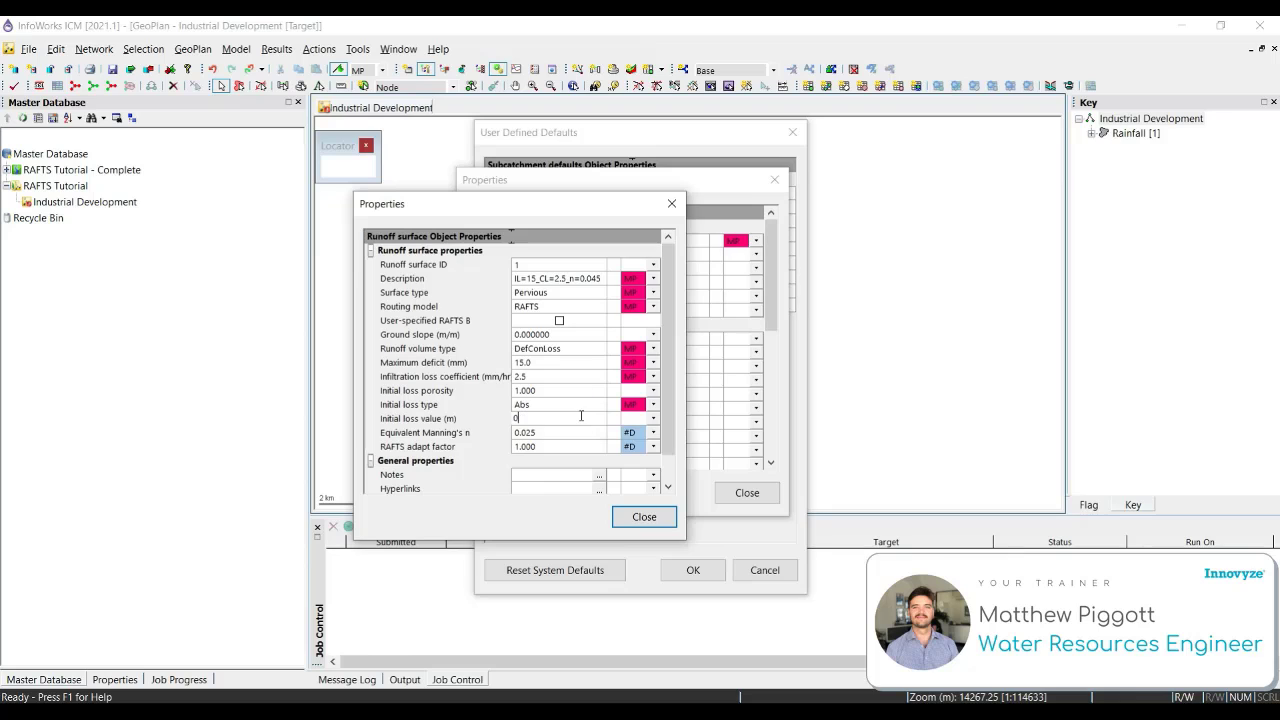
left_click(571, 432)
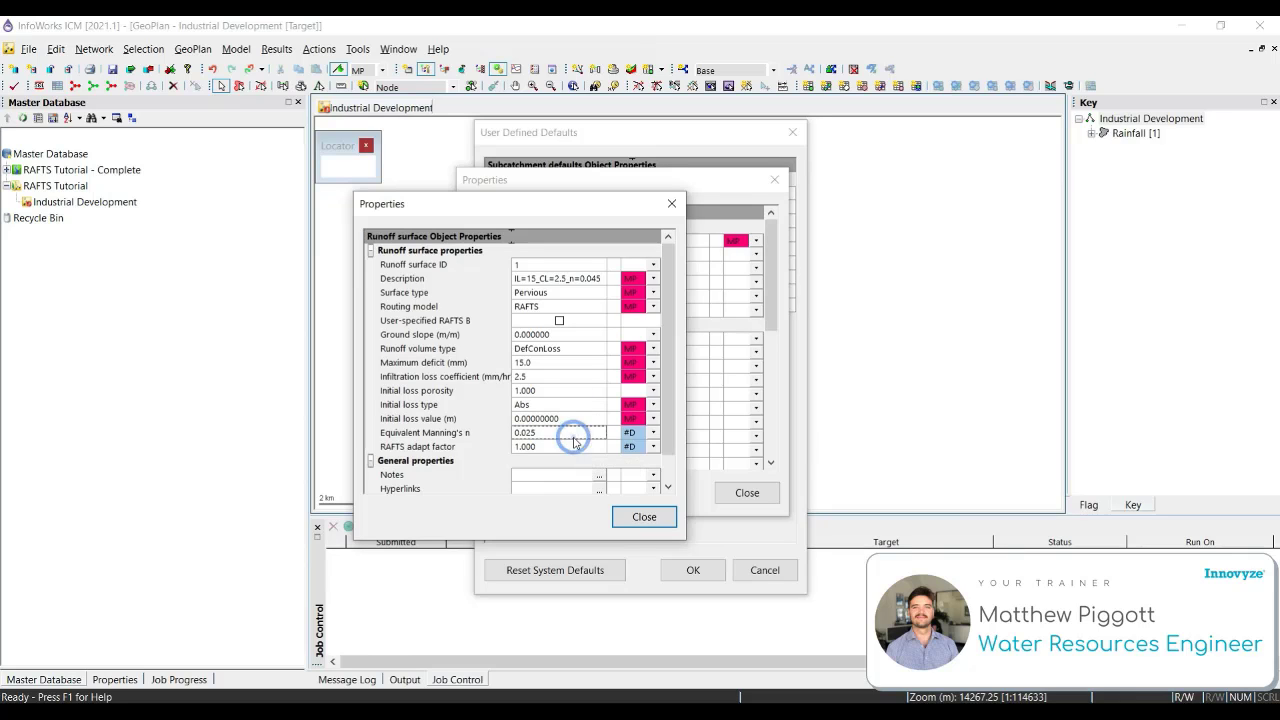
type("0.")
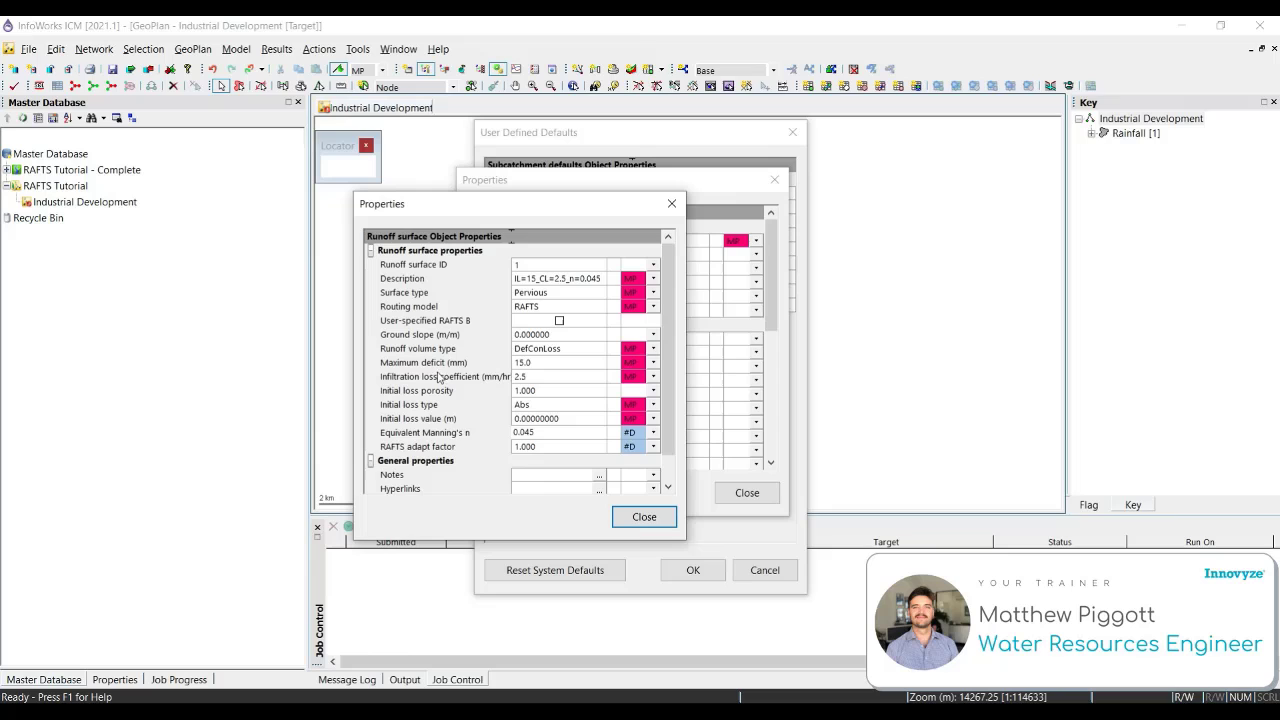
left_click(543, 458)
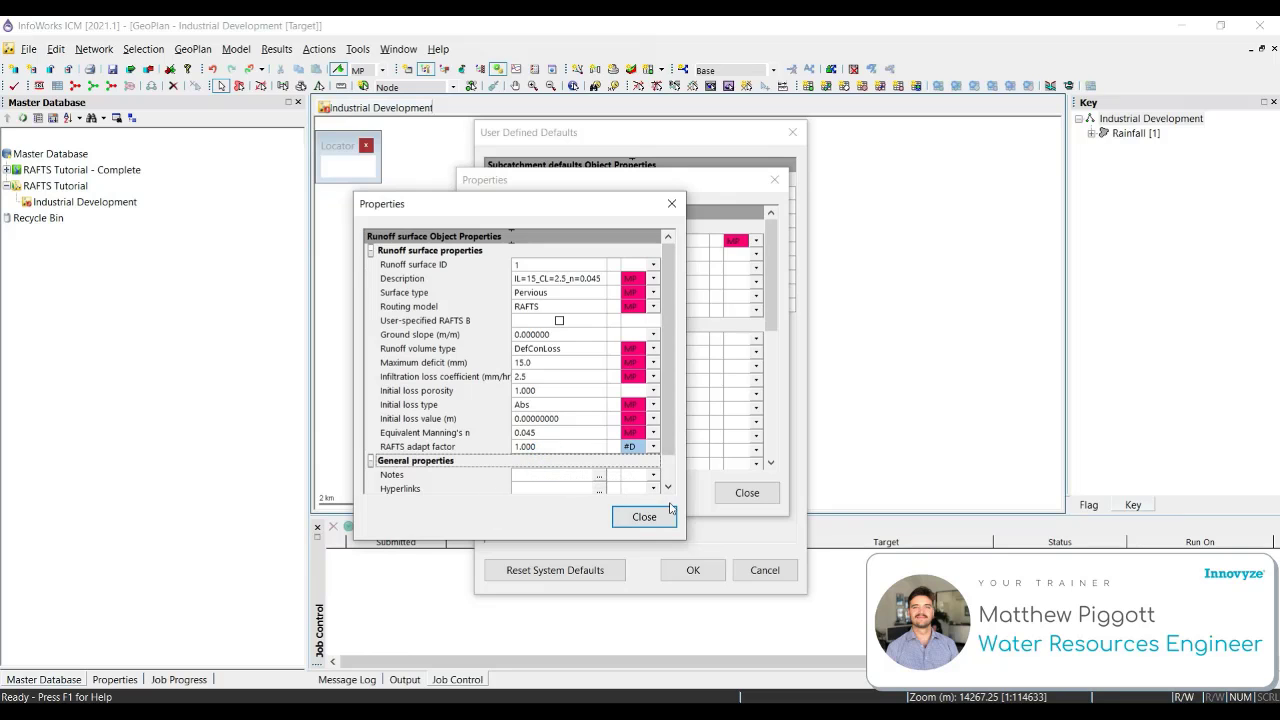
Close both Properties dialogs, choose RURAL as the default Land use ID, and accept the defaults
left_click(645, 518)
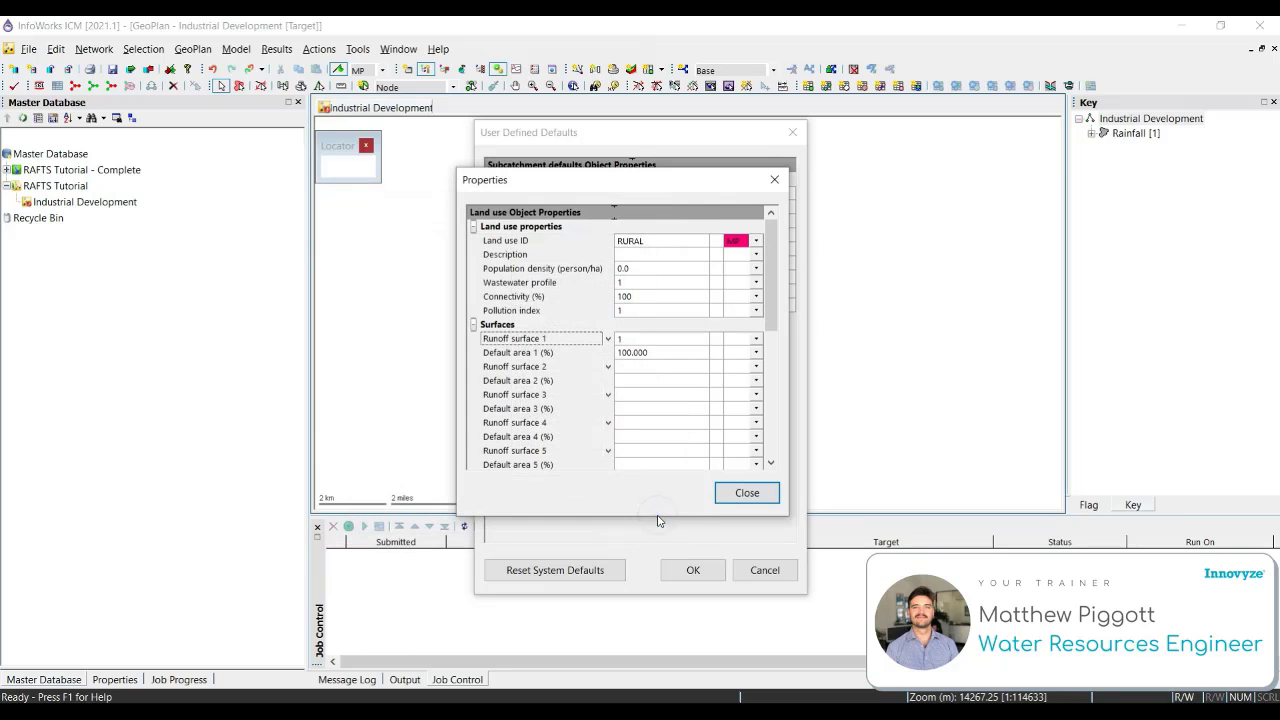
left_click(741, 493)
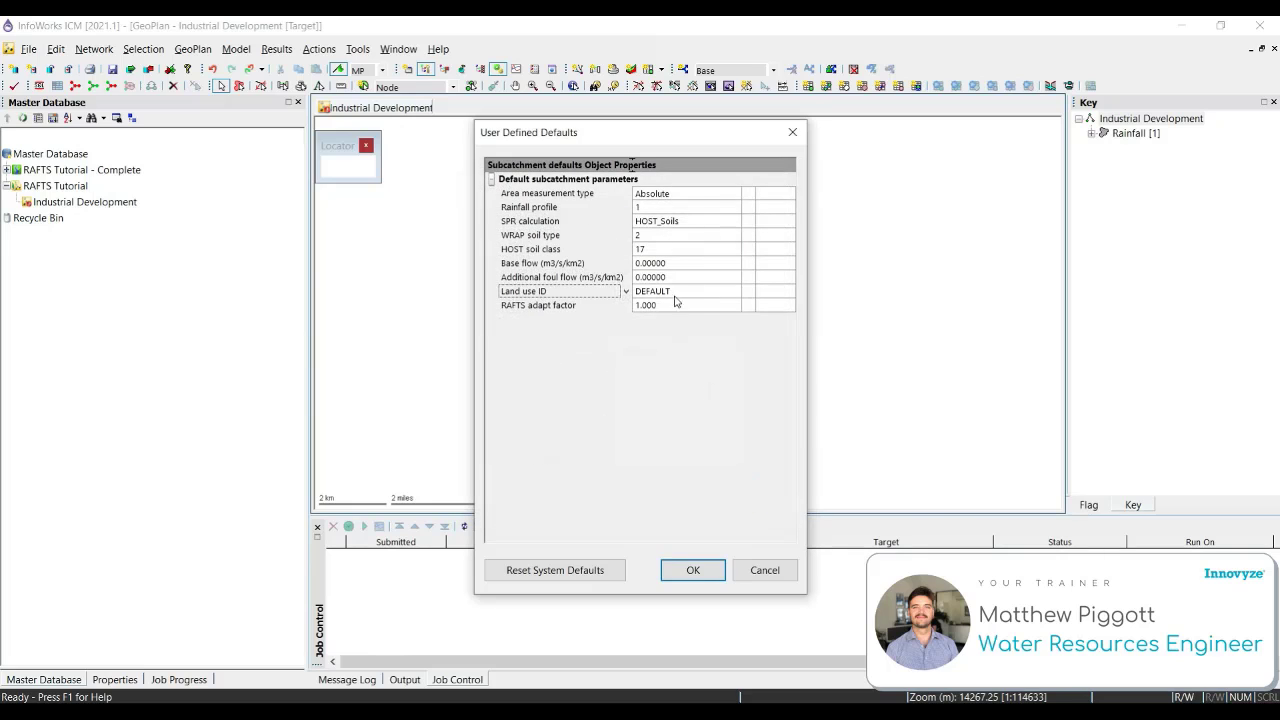
left_click(733, 293)
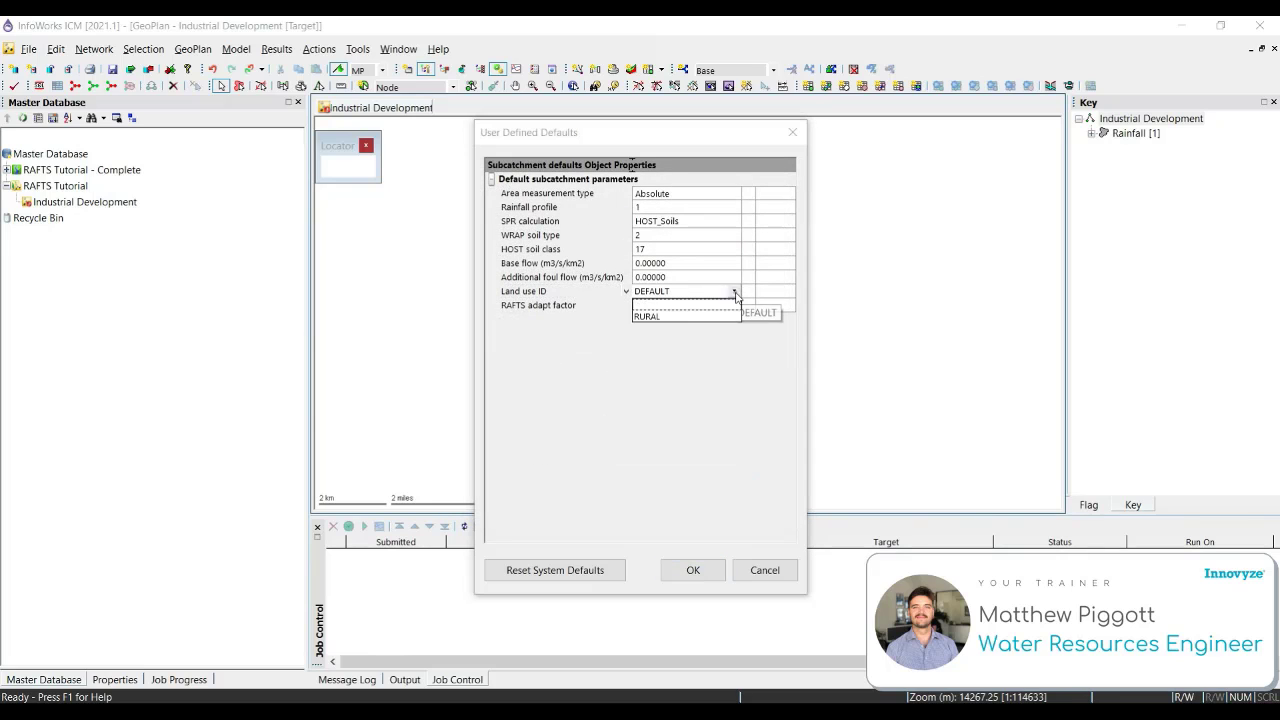
left_click(659, 318)
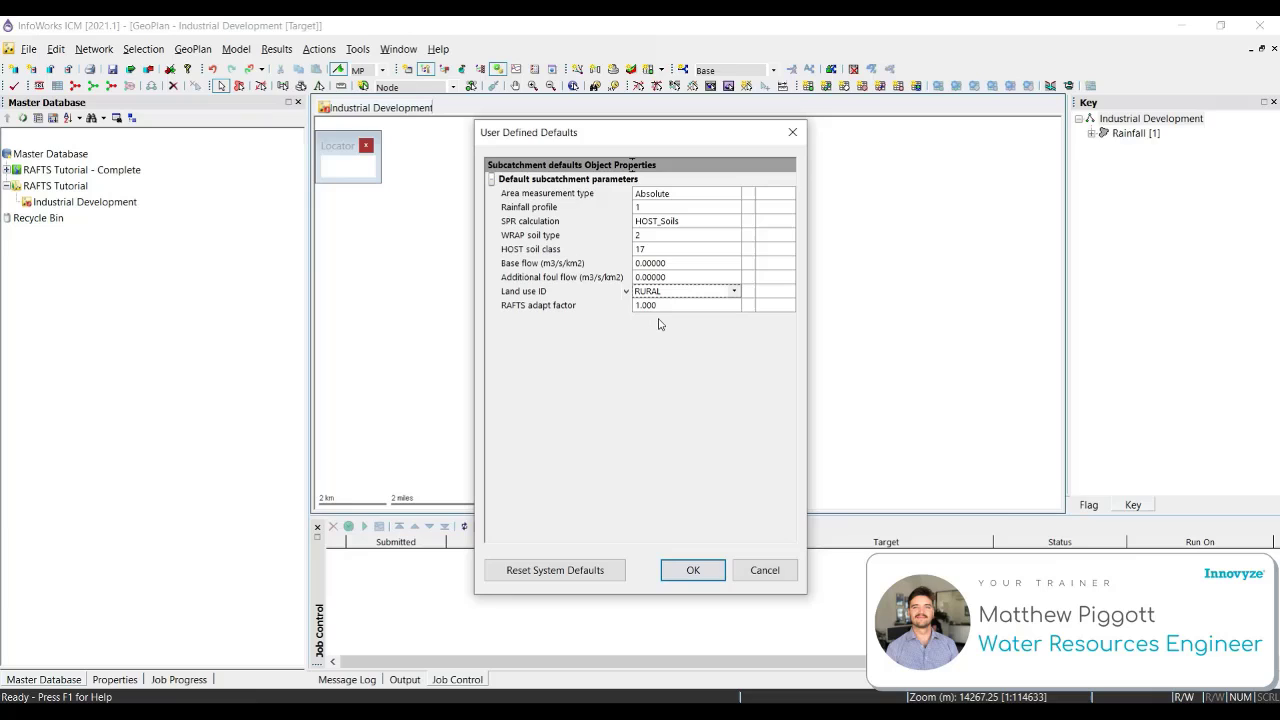
left_click(692, 571)
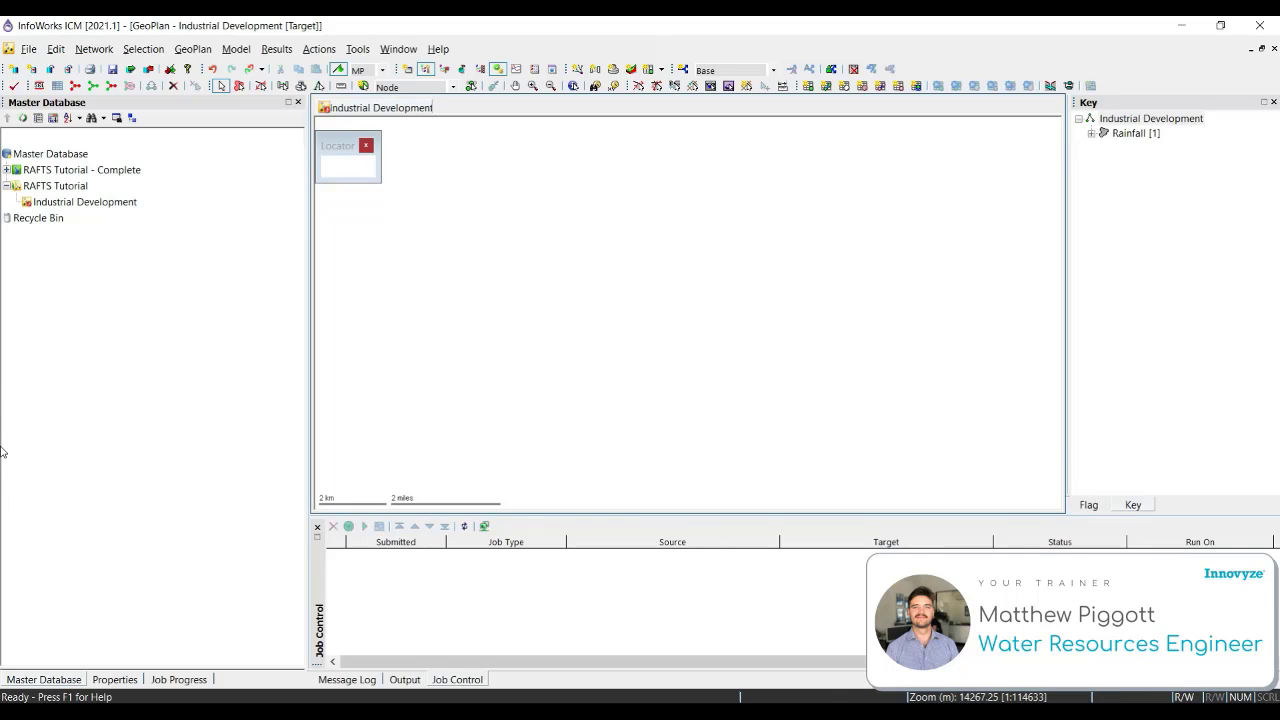
Open Help topics maximized, widen the left pane, and switch to the Search tab
left_click(438, 49)
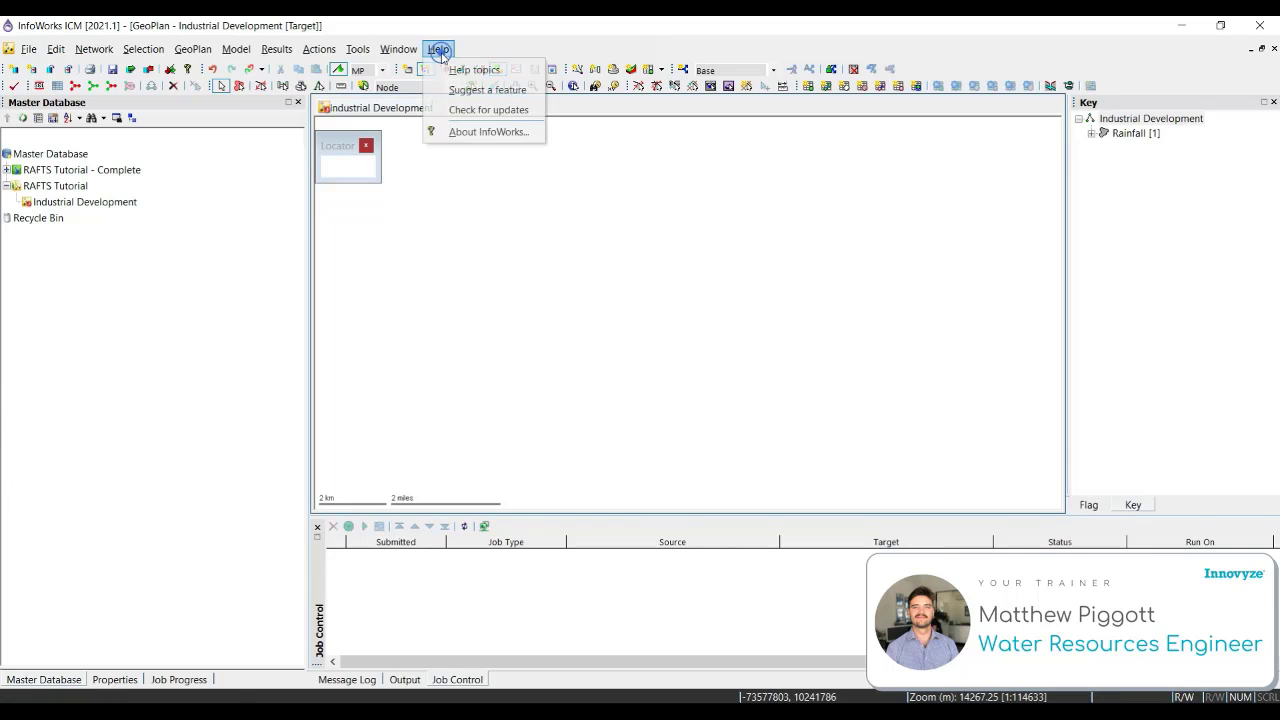
left_click(503, 69)
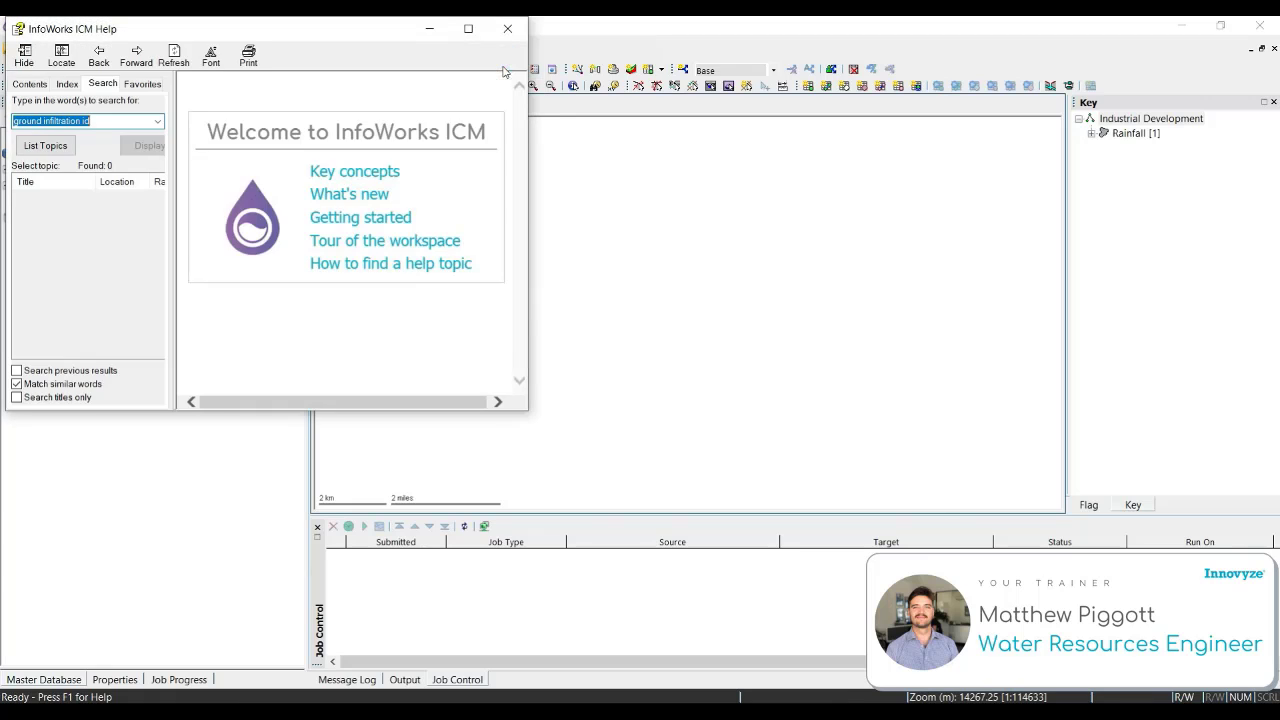
double_click(368, 31)
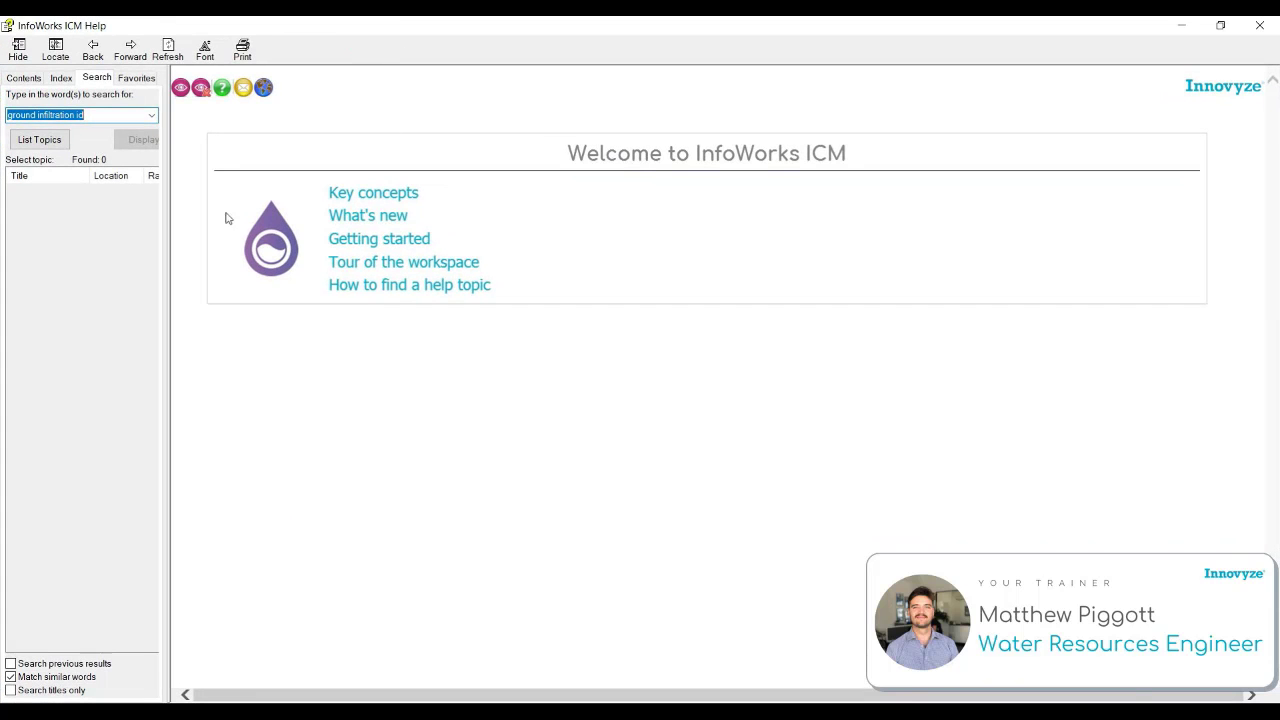
left_click(24, 79)
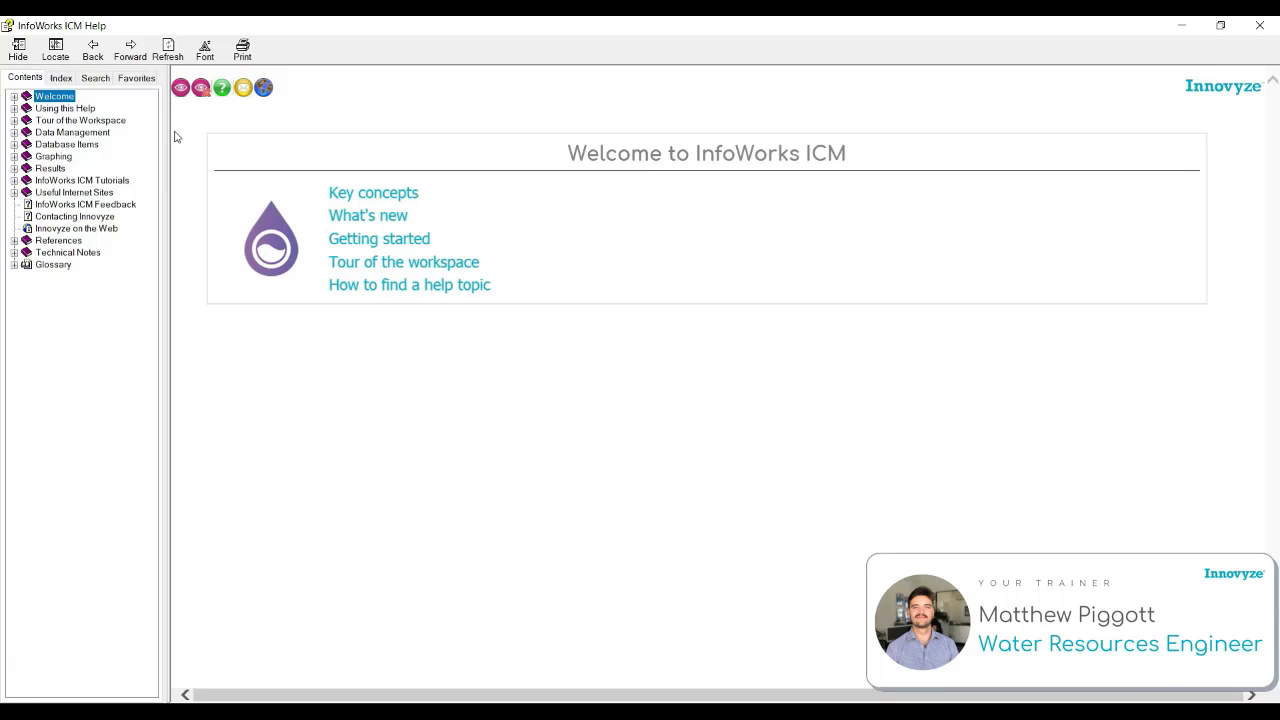
left_click_drag(167, 128, 270, 128)
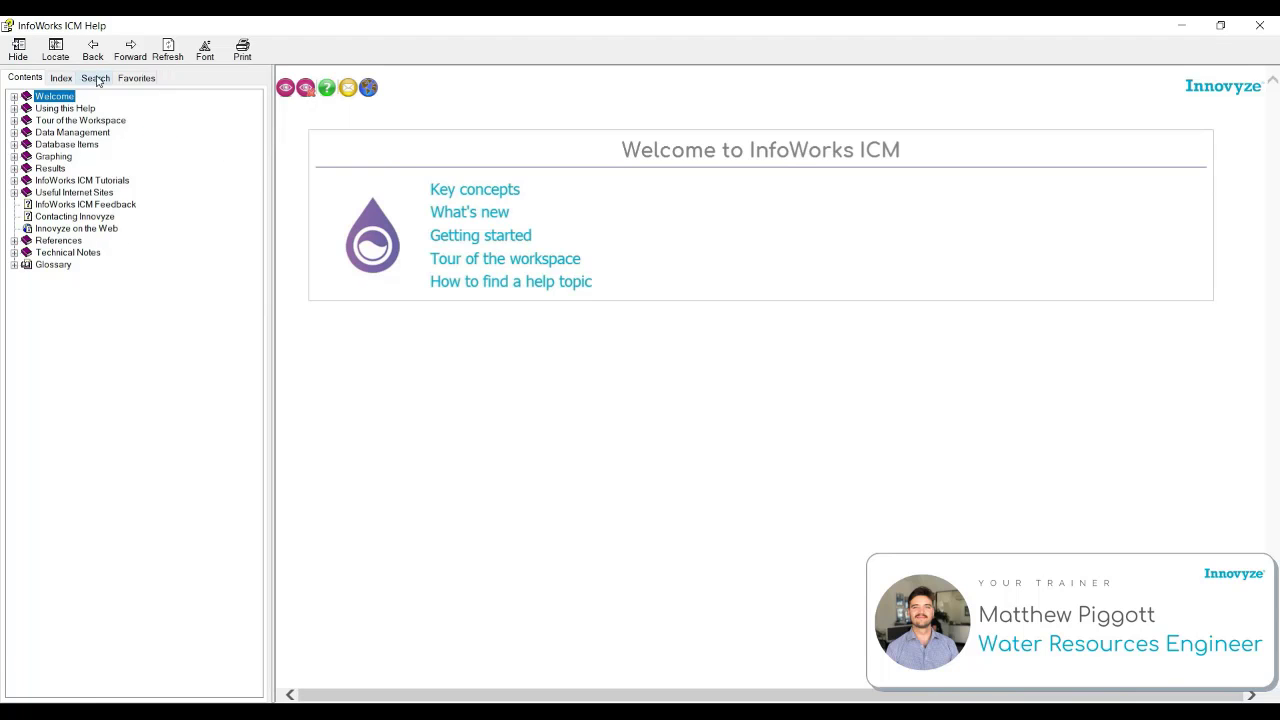
left_click(96, 78)
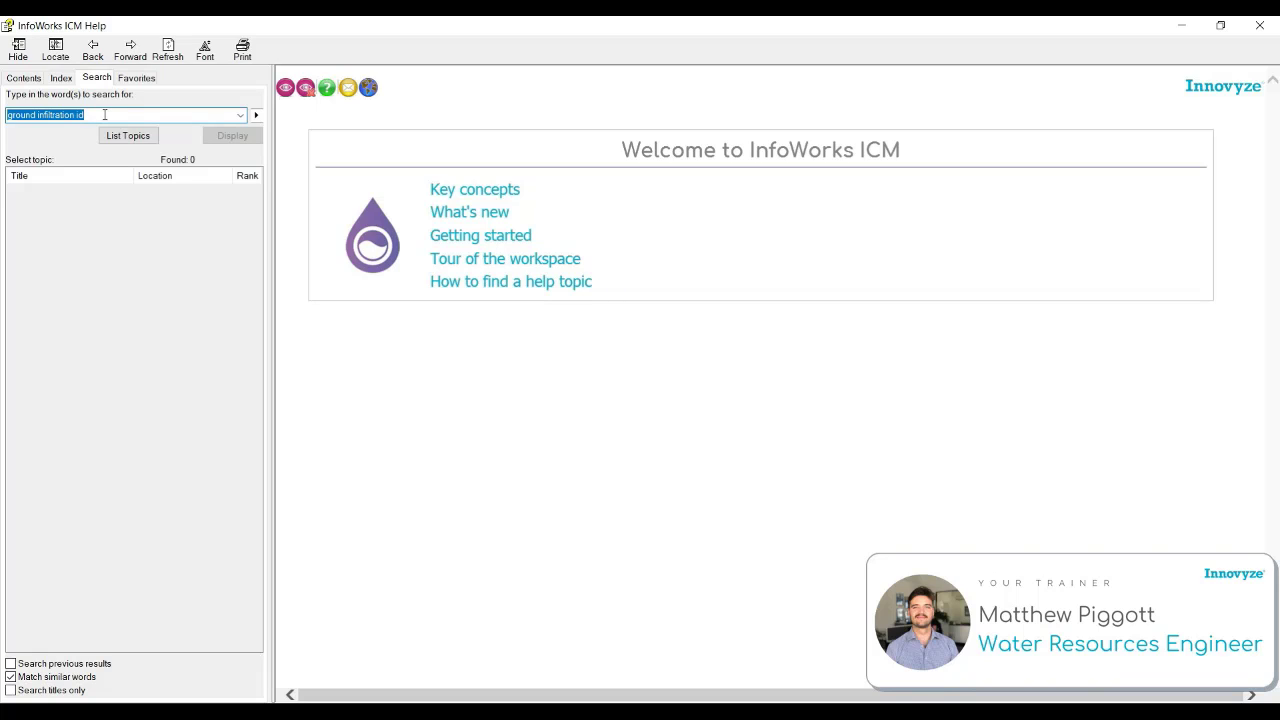
Search the help for RAFTS and open the RAFTS Routing Model topic
type("RAFT")
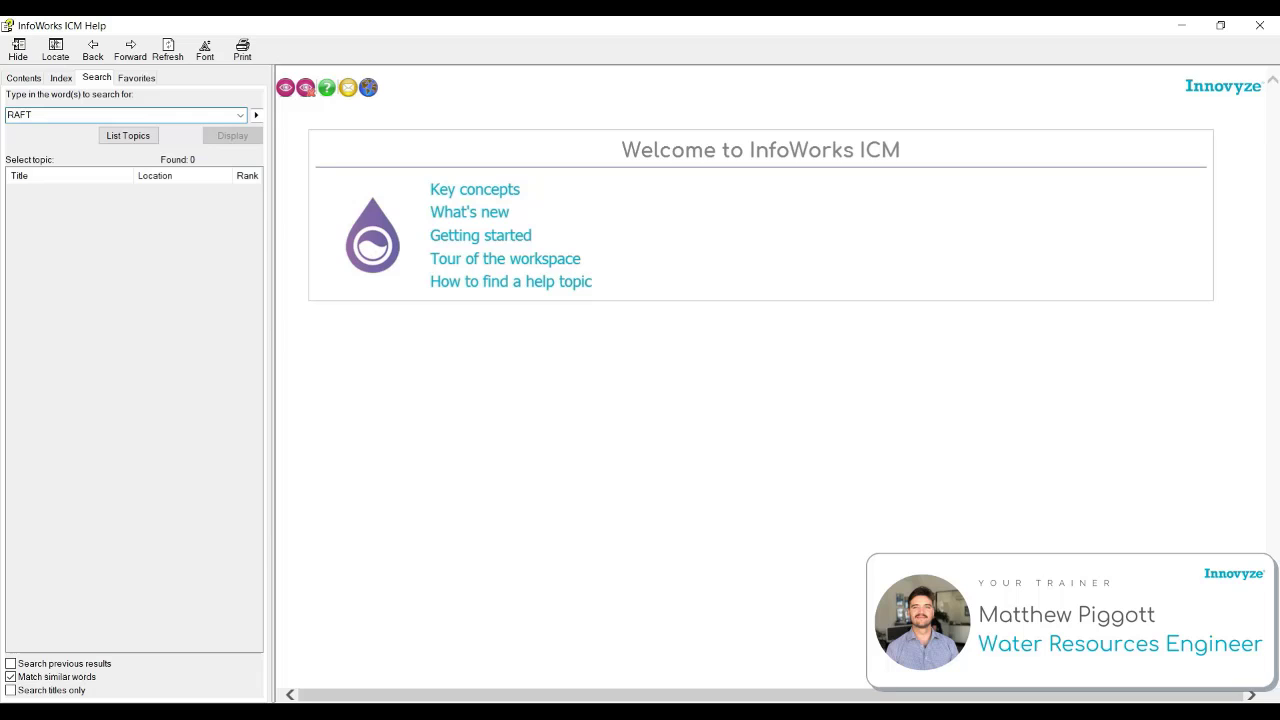
type("S")
left_click(135, 135)
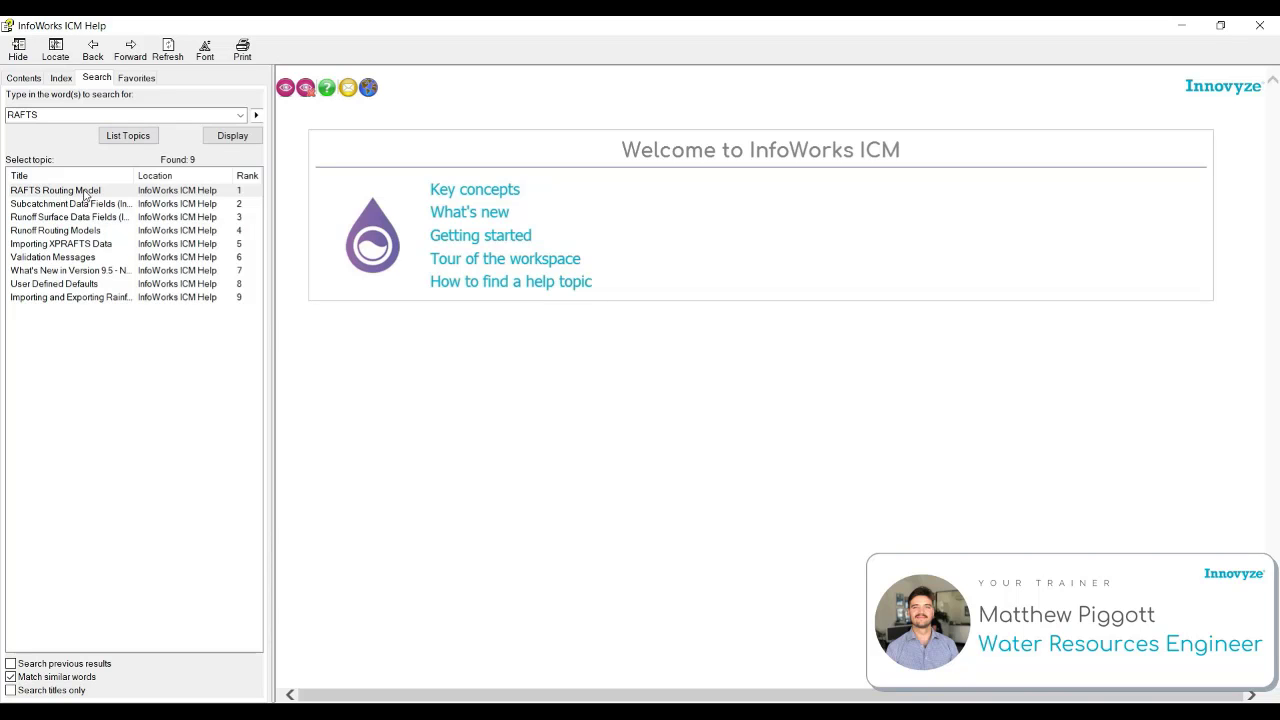
double_click(85, 193)
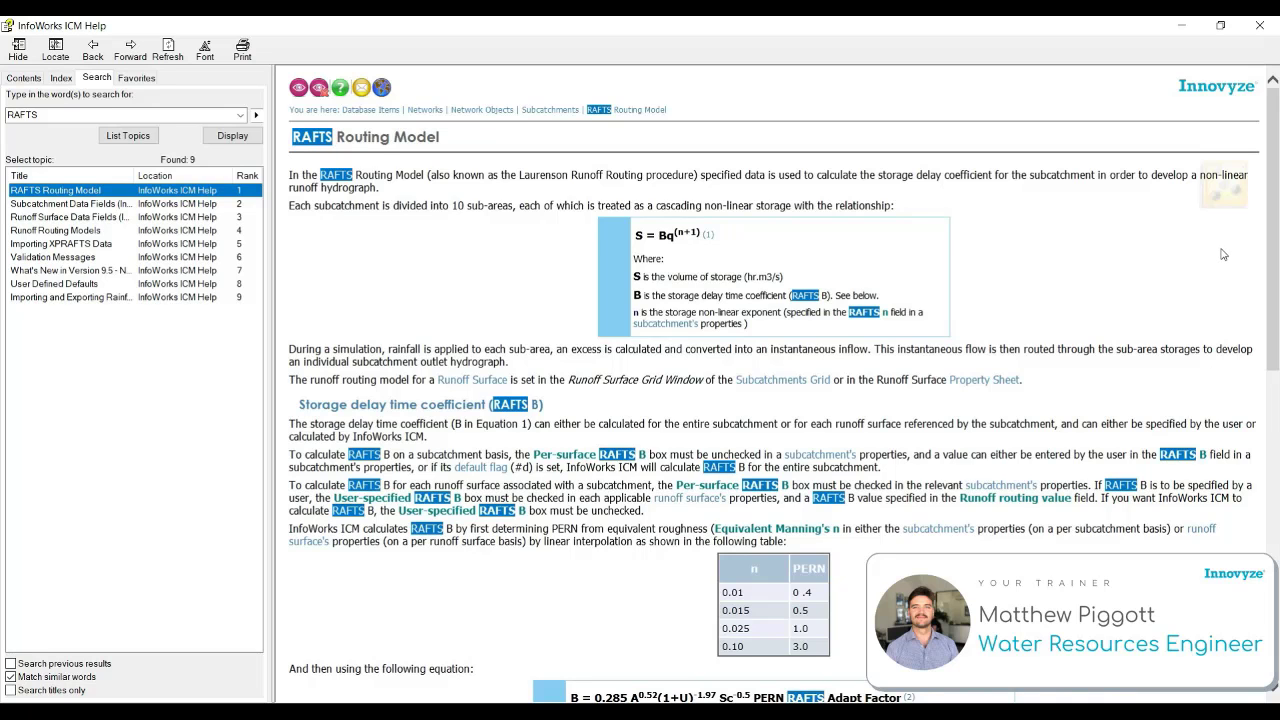
Read through the RAFTS Routing Model topic, clear the highlights, and close Help
scroll(1221, 255, "down", 10)
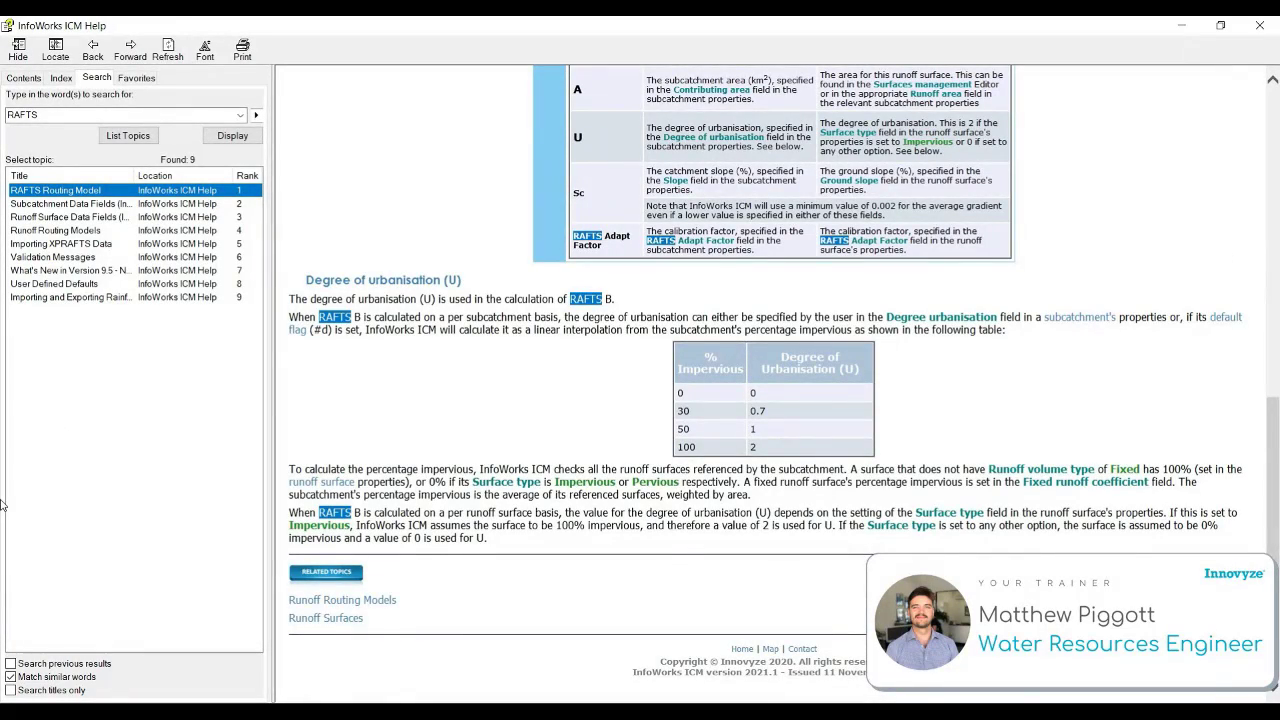
scroll(706, 435, "up", 10)
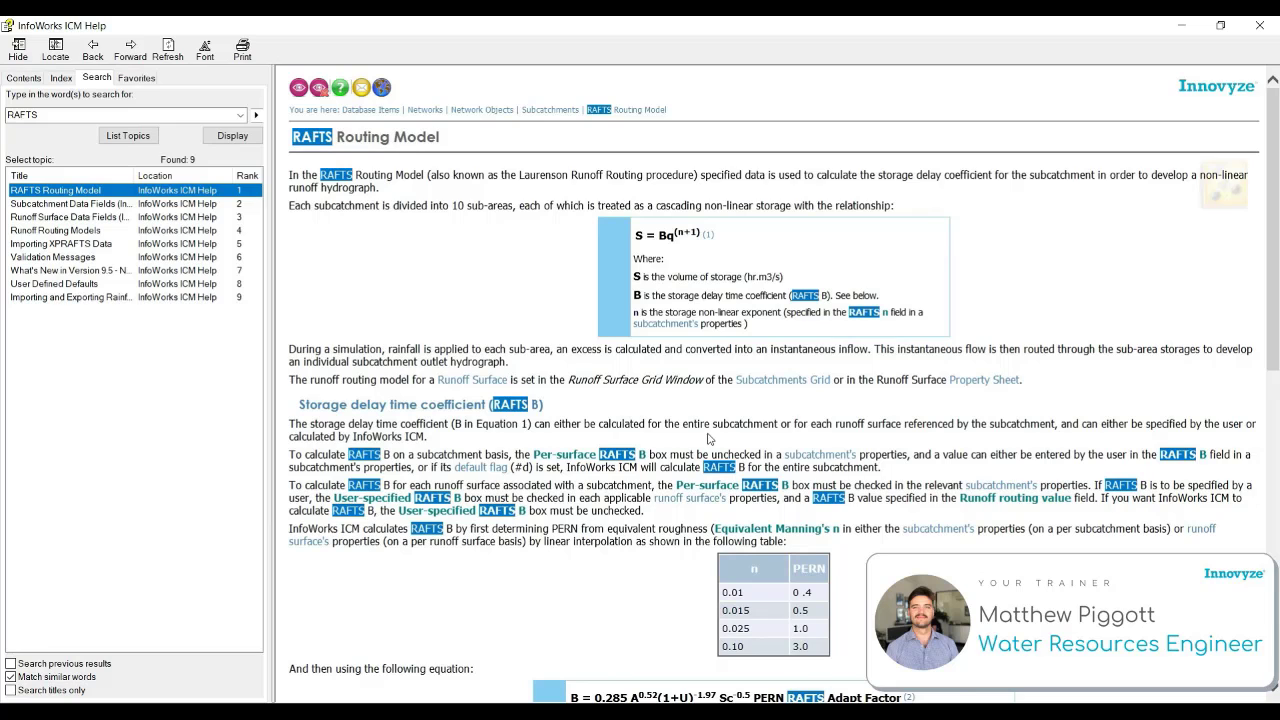
left_click(708, 438)
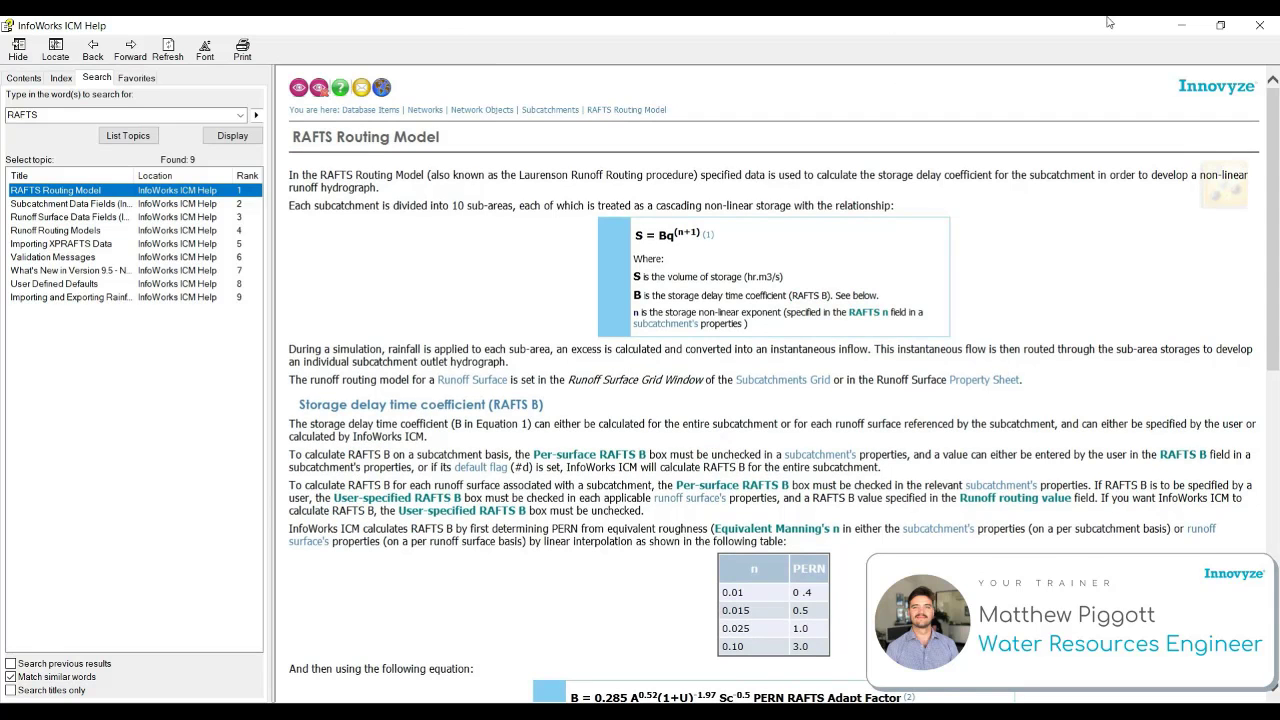
left_click(1262, 26)
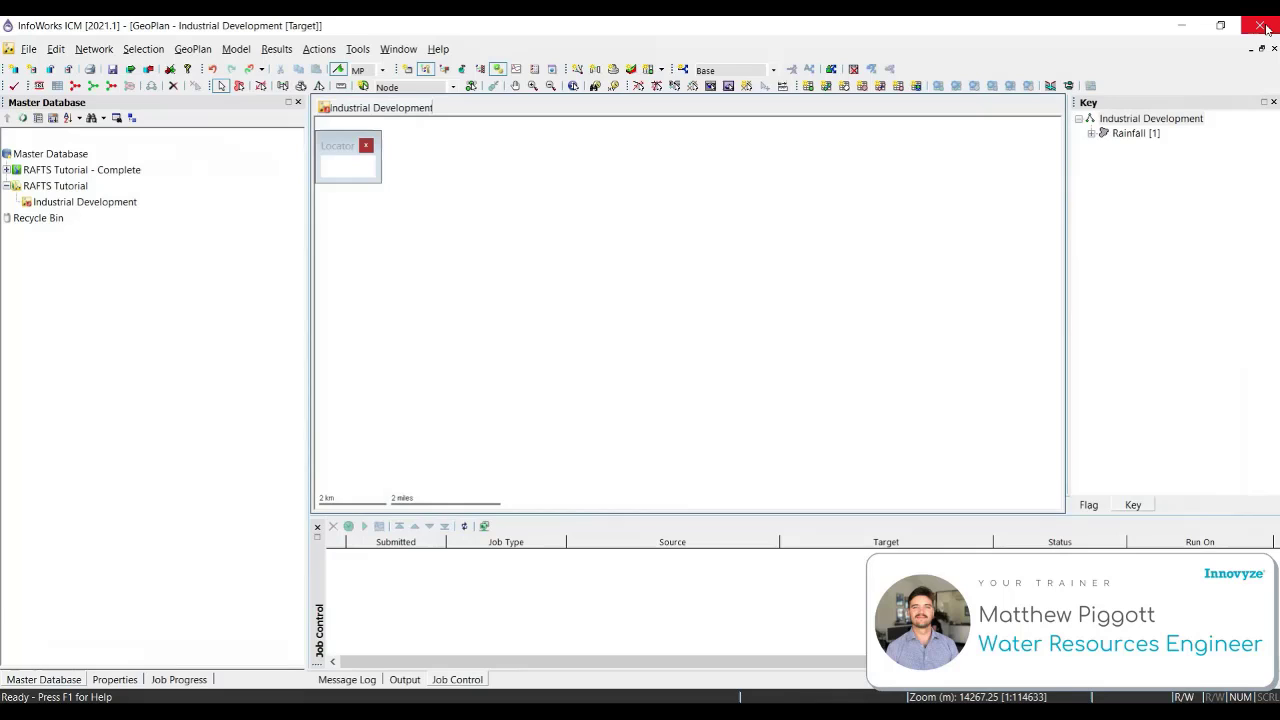